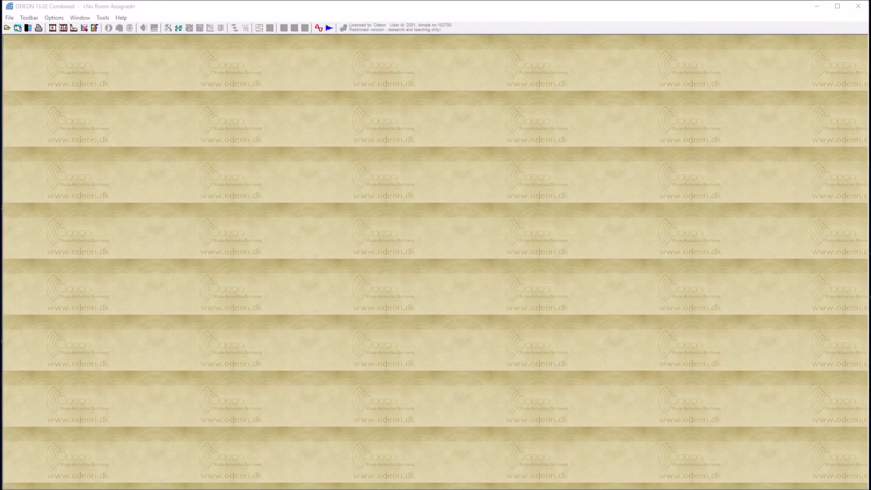
- Import ElmiaDxfSample.dxf in metres with the default import settings, saving it as the parametric file ElmiaDxfSample.Par
click(10, 18)
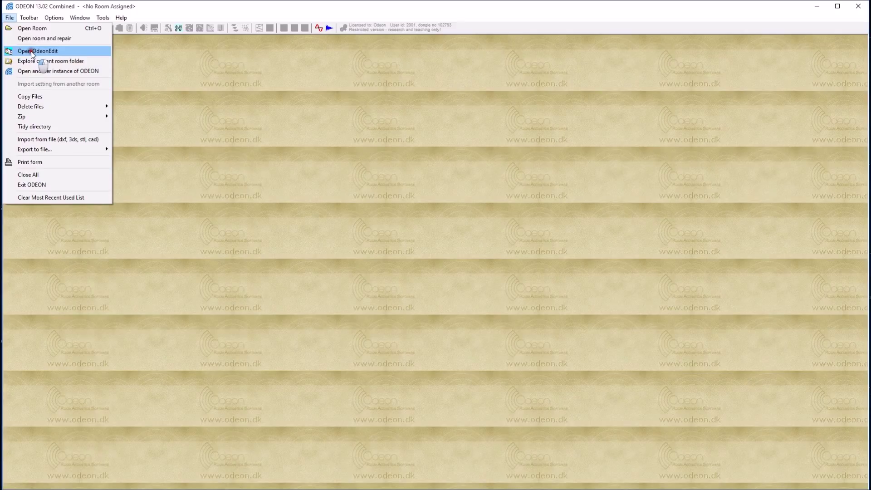
click(35, 141)
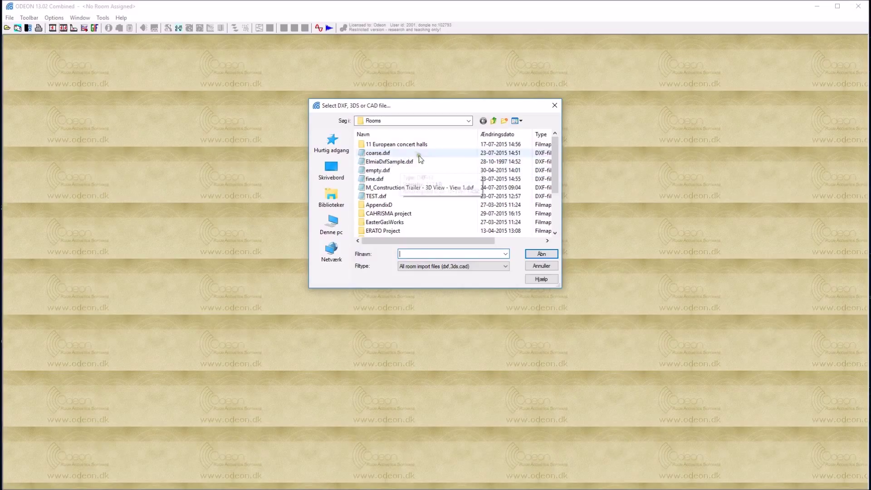
click(400, 162)
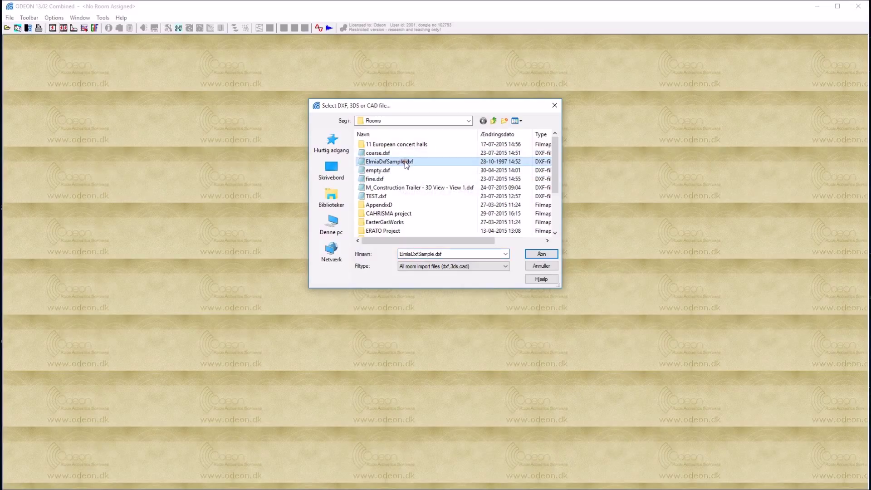
click(550, 254)
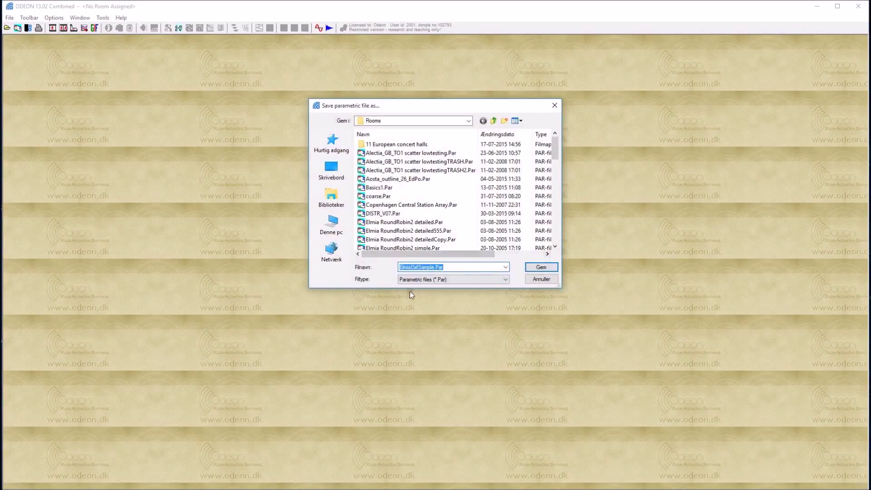
click(541, 267)
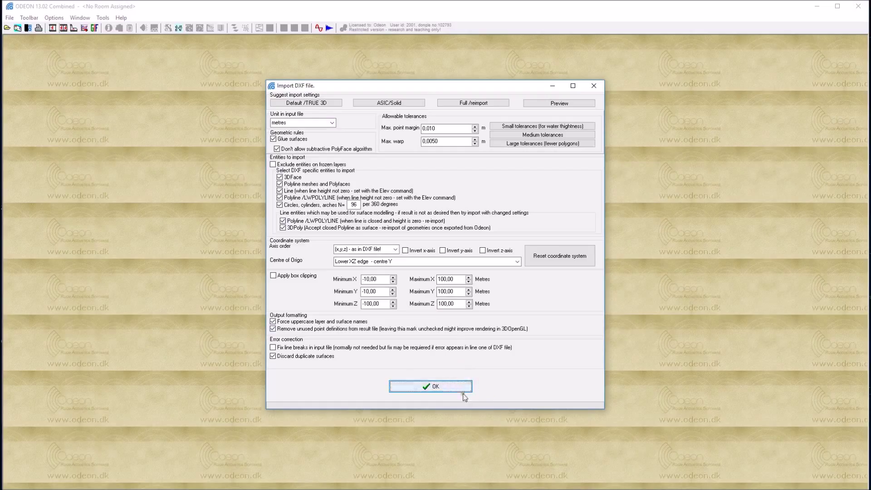
click(447, 386)
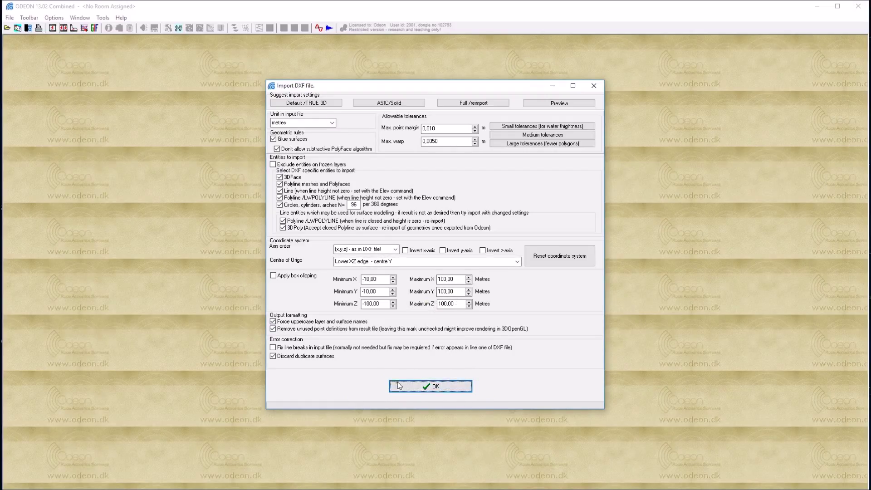
click(447, 385)
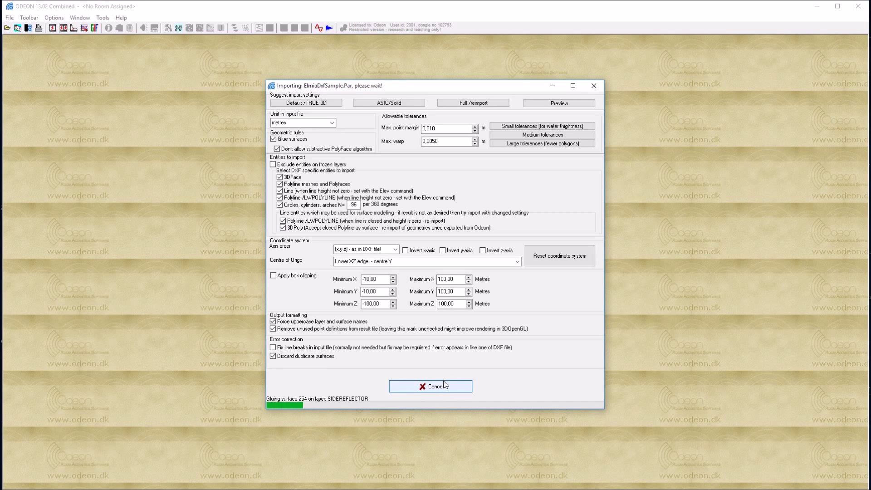
click(445, 385)
drag(399, 208, 264, 161)
key(ctrl+l)
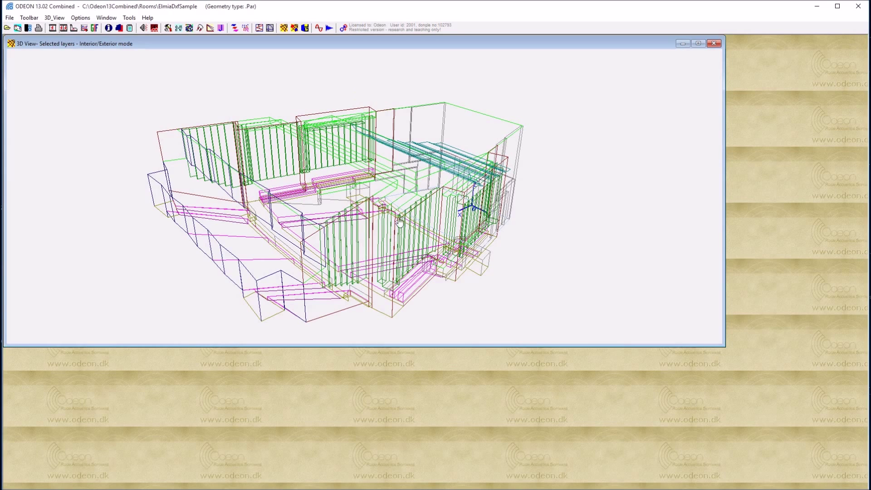
scroll(365, 207, up, 2)
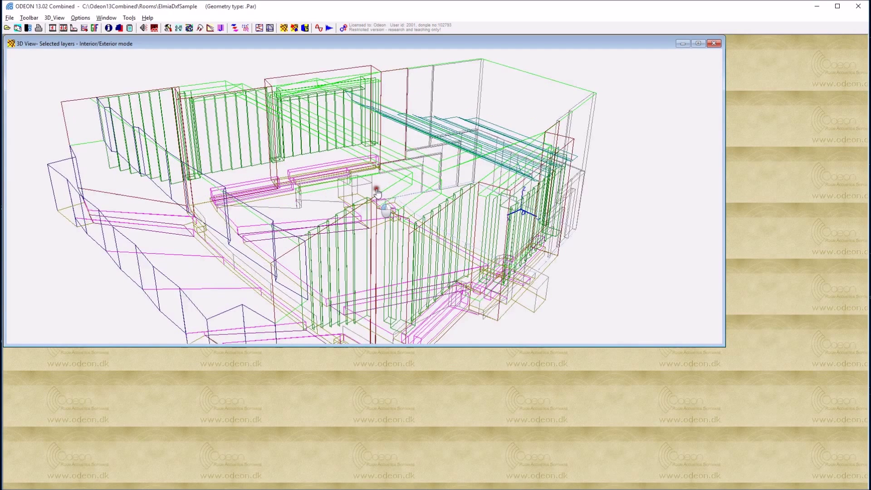
- Open the source-receiver list, add a point source and place it on the stage at X 8 m, Z 3.2 m
click(148, 28)
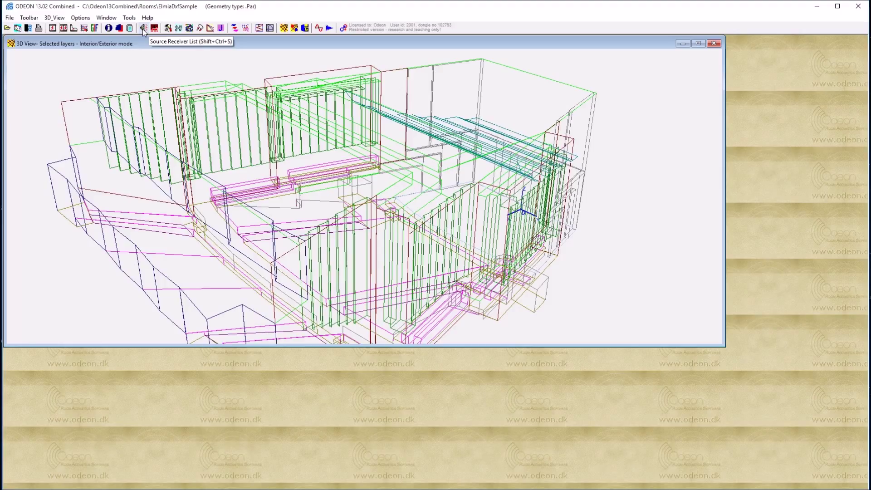
click(144, 29)
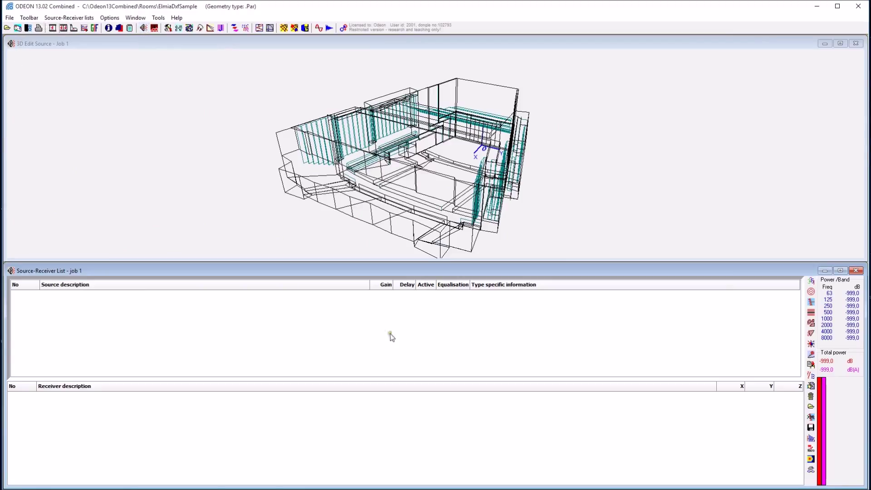
click(811, 291)
drag(543, 180, 474, 123)
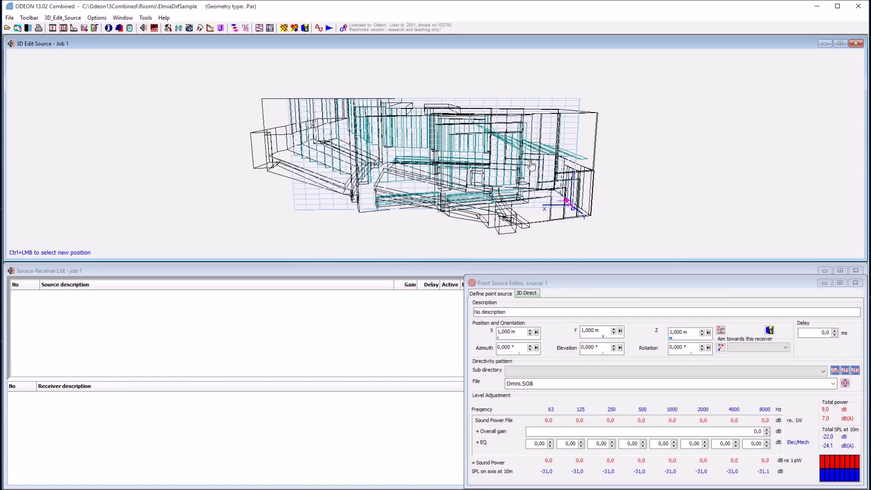
mouse_move(542, 203)
mouse_down()
mouse_move(562, 191)
mouse_move(548, 199)
mouse_up()
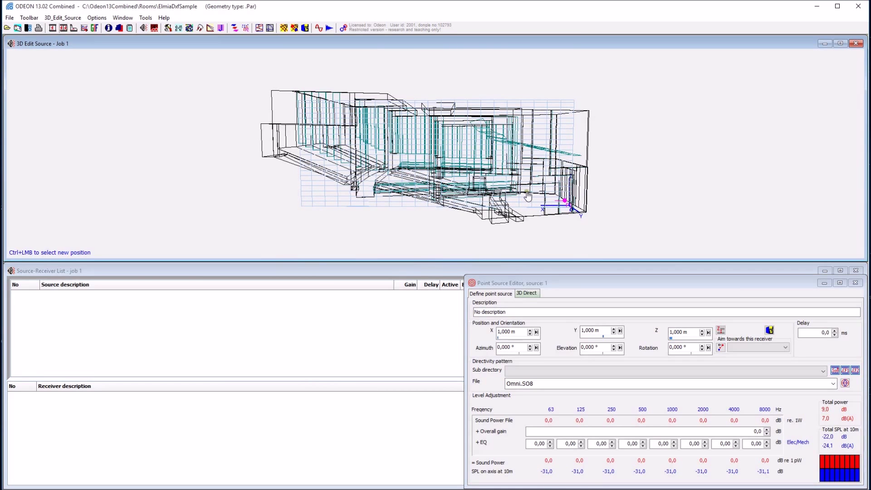
ctrl+click(520, 187)
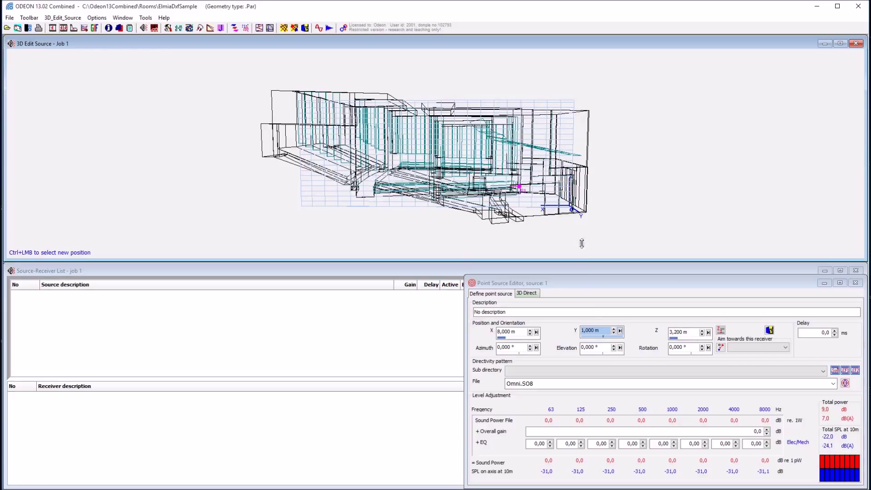
- Align the point source relative to the stage floor along the Z axis, placing it at Z 2.2 m, and close its editor
click(721, 331)
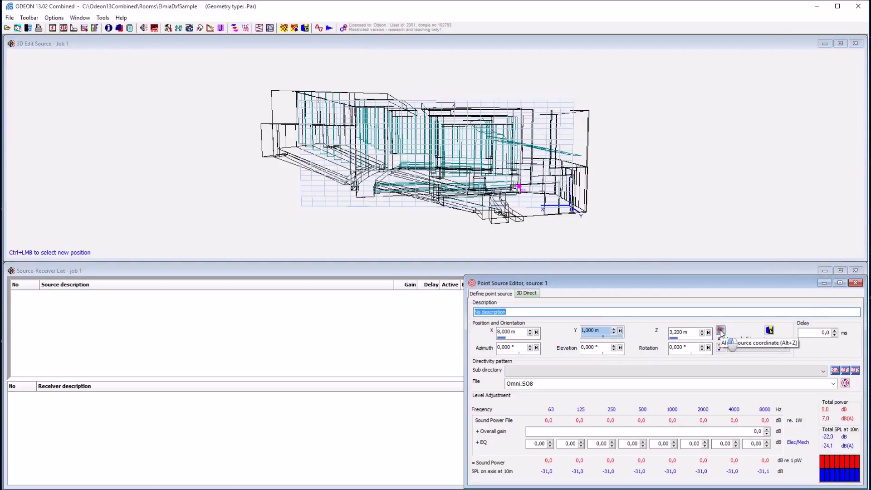
click(721, 330)
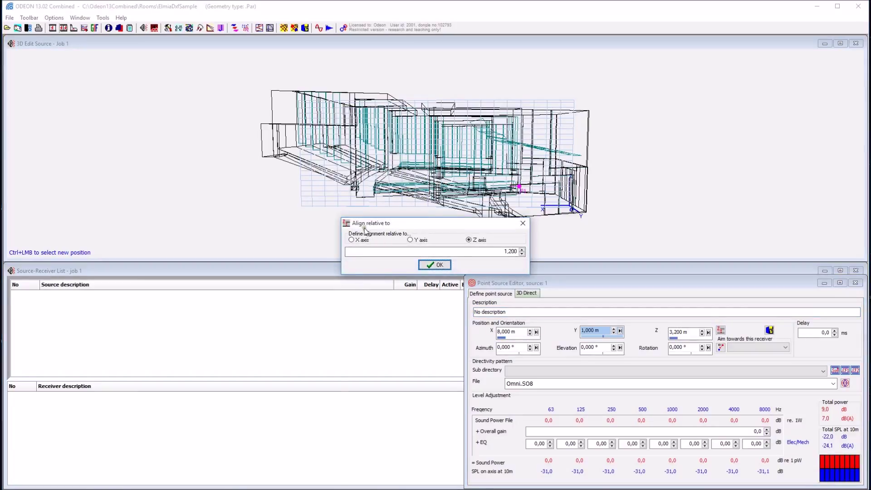
double_click(493, 251)
click(435, 265)
mouse_move(524, 212)
mouse_down()
mouse_move(536, 225)
mouse_move(518, 195)
mouse_up()
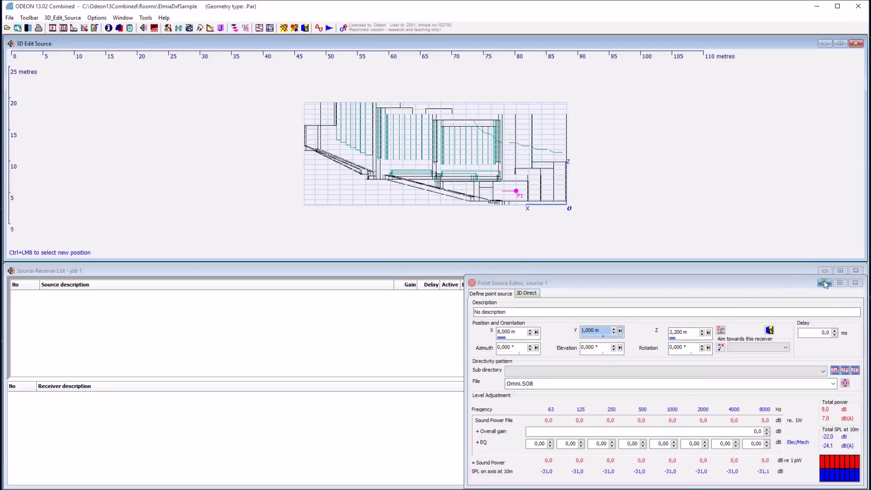
click(856, 283)
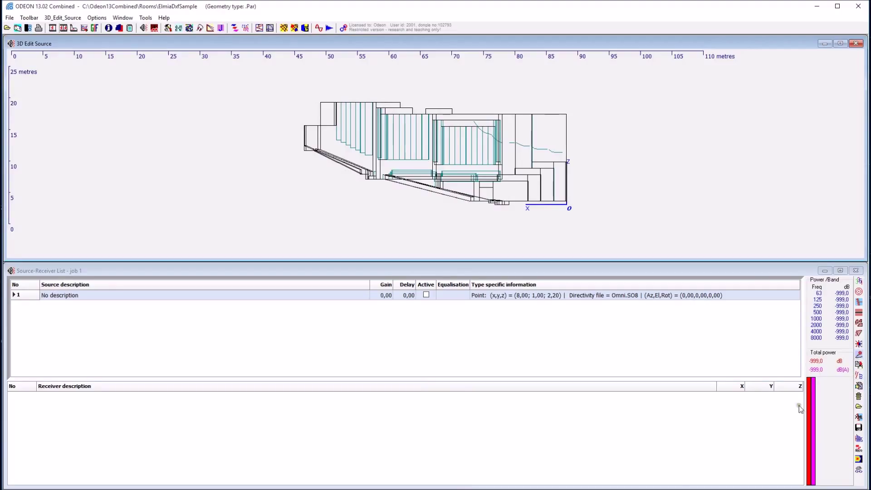
- Add a receiver and place it over the front audience area at X 16 m, Z 3.2 m
click(710, 436)
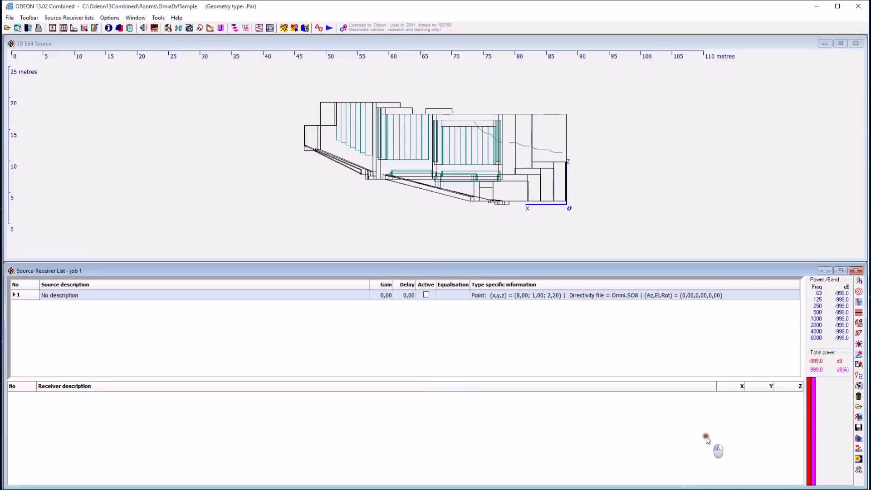
click(859, 354)
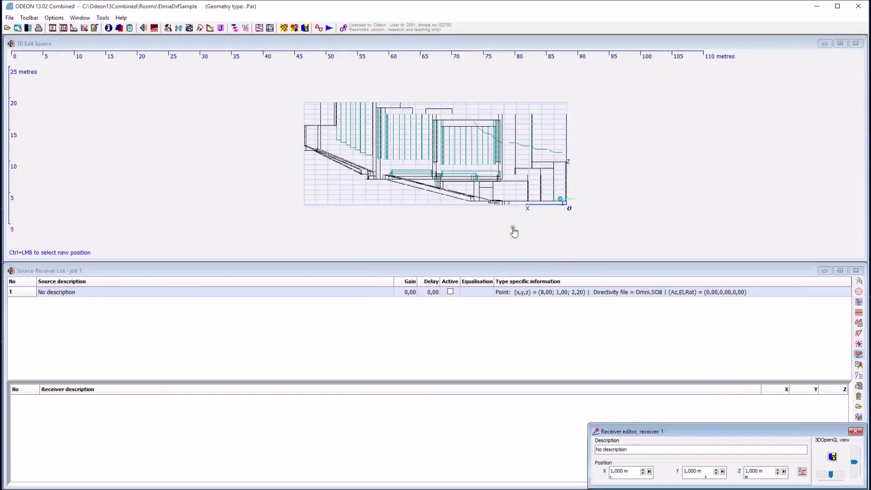
ctrl+click(463, 186)
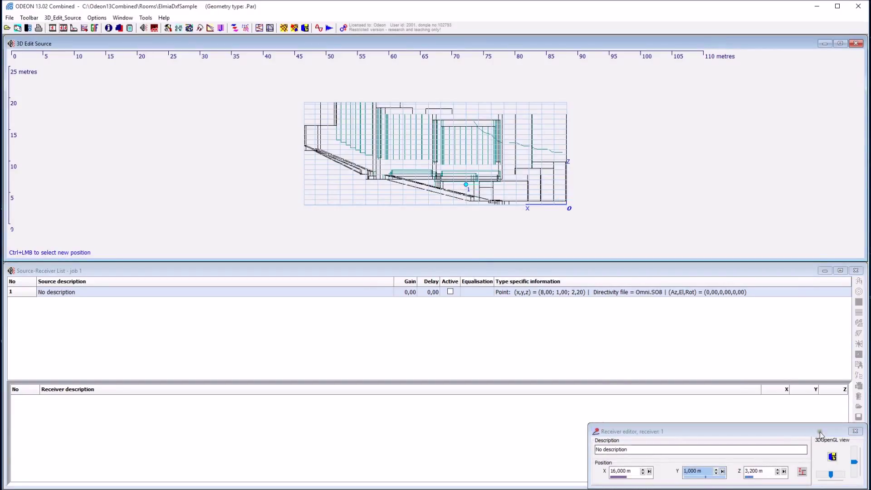
- Align the receiver 0.6 m above the floor along the Z axis and close its editor
click(802, 473)
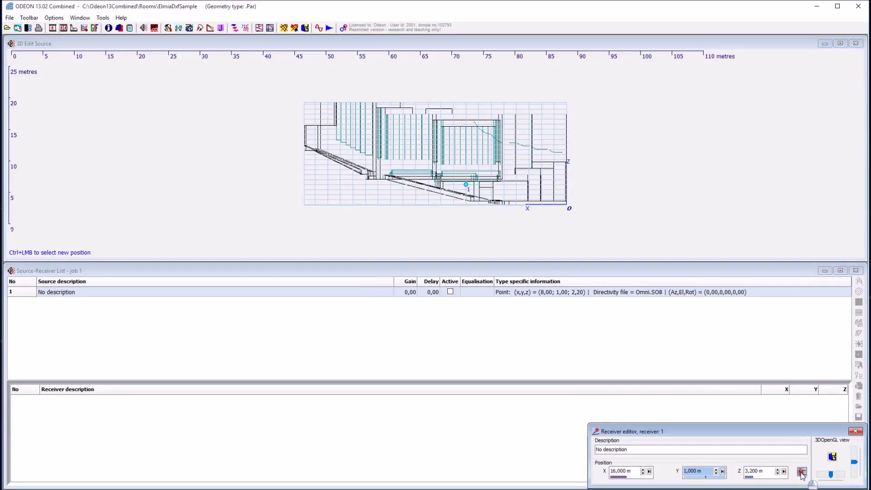
double_click(504, 251)
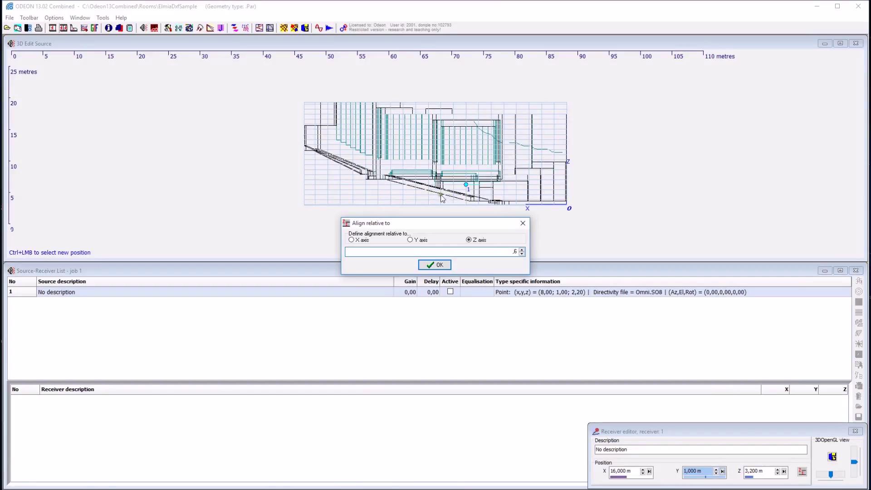
click(434, 265)
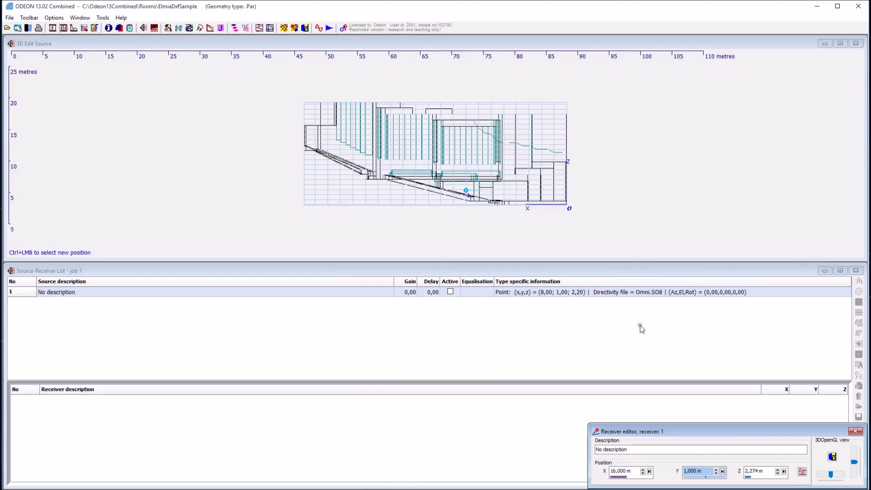
mouse_move(853, 440)
click(855, 430)
- Tabulate receiver 1 in a horizontal grid with Nx 14 and a first dimension X of 2 m
drag(560, 162, 578, 317)
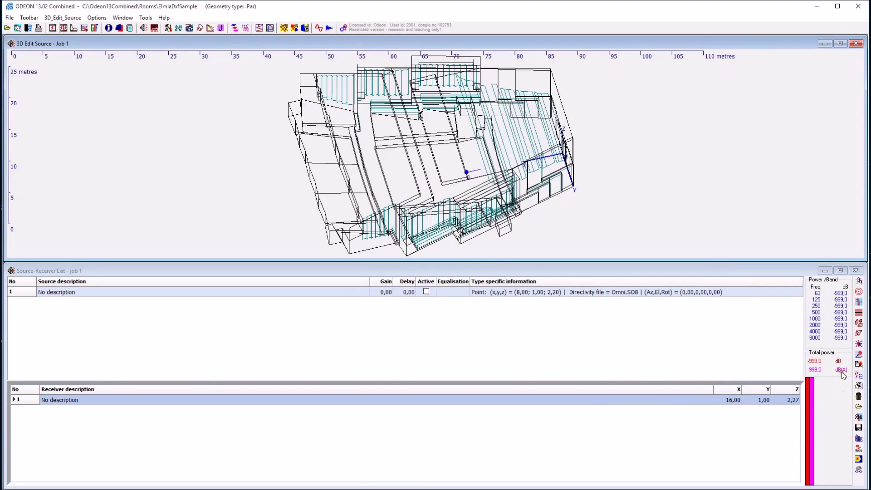
drag(323, 191, 331, 208)
click(859, 384)
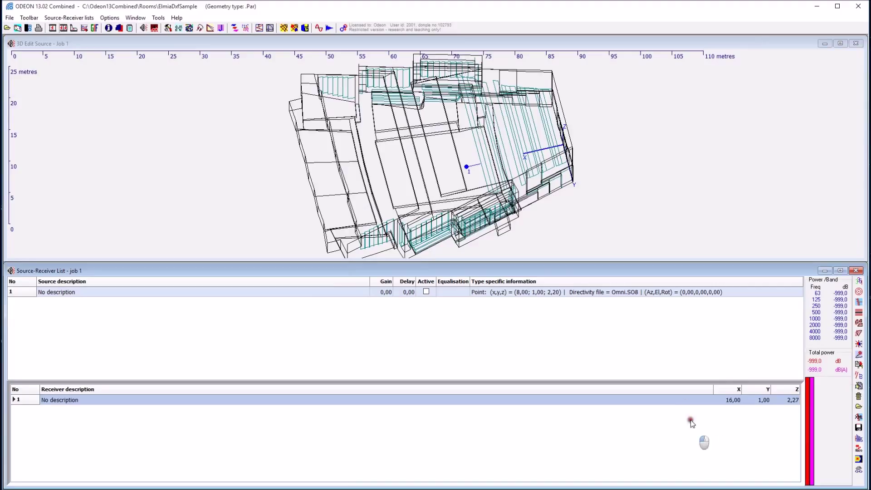
click(859, 375)
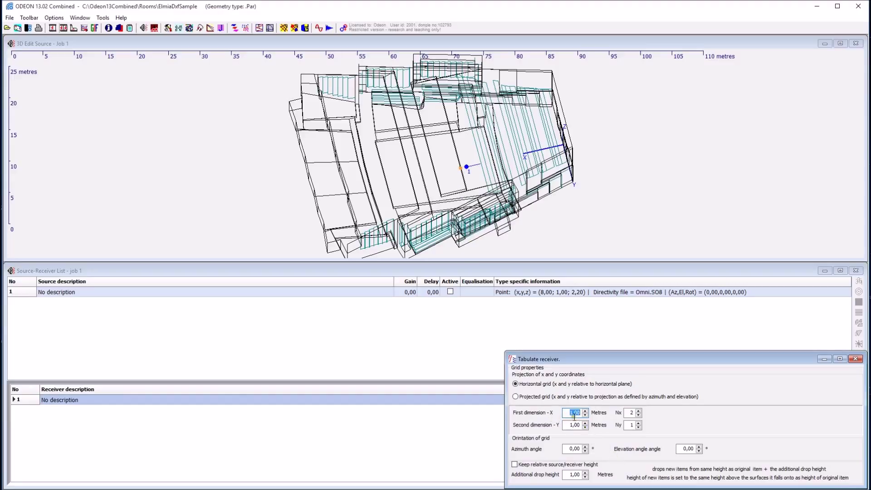
click(638, 410)
click(639, 411)
click(638, 410)
click(569, 413)
double_click(569, 415)
text(2)
key(Tab)
drag(529, 227, 534, 160)
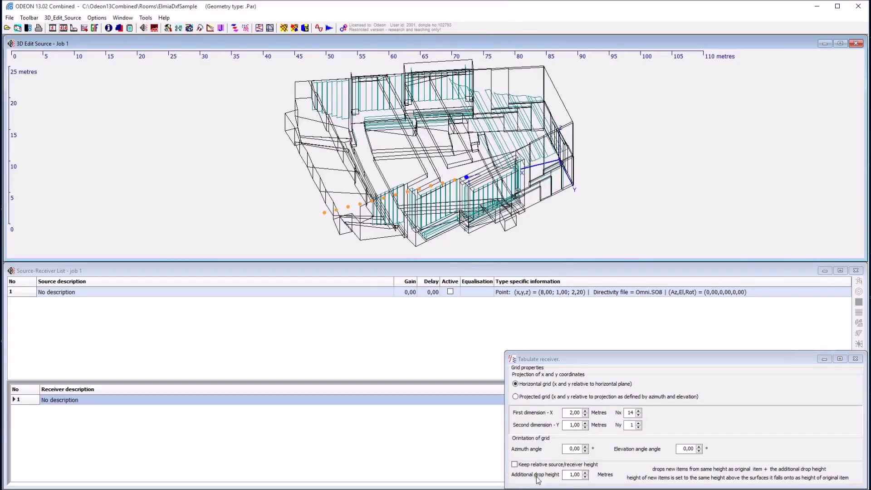
- Make the tabulated receivers keep their relative height, with an additional drop height of 7 m
click(514, 464)
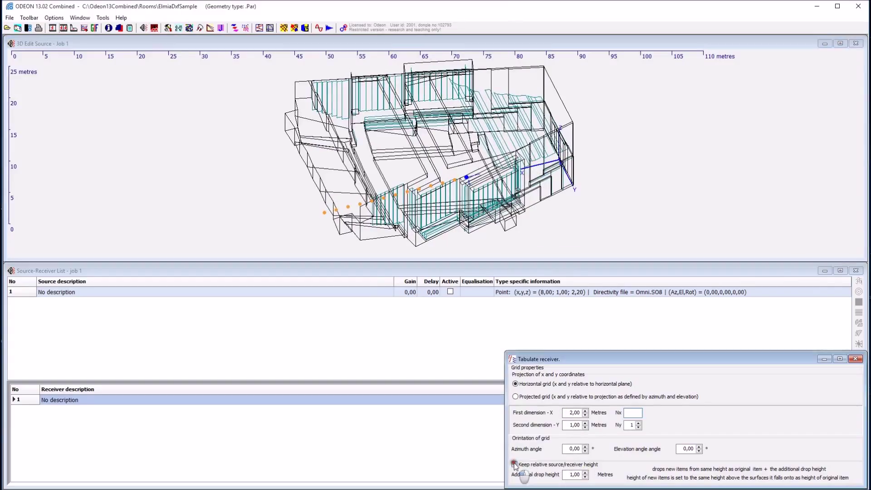
click(586, 472)
click(585, 473)
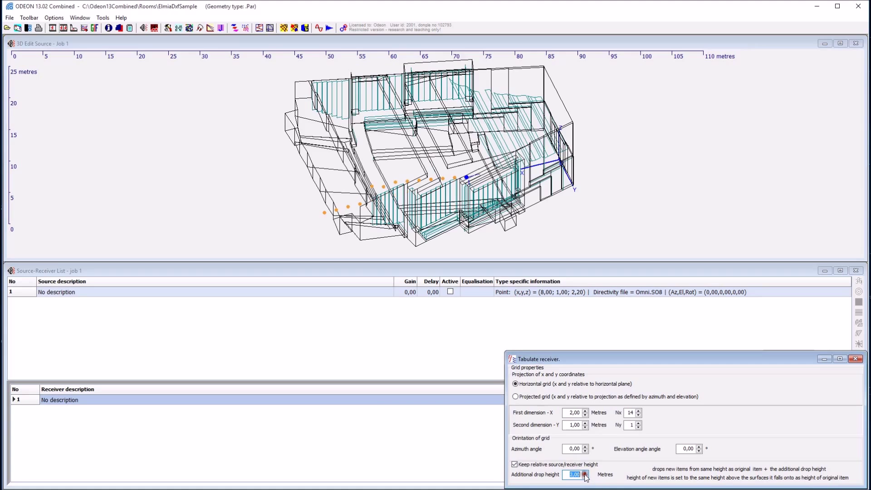
click(584, 473)
click(585, 474)
click(585, 474)
- Rotate the tabulated receiver row to an azimuth angle of 22 degrees
drag(393, 154, 389, 86)
drag(467, 199, 484, 351)
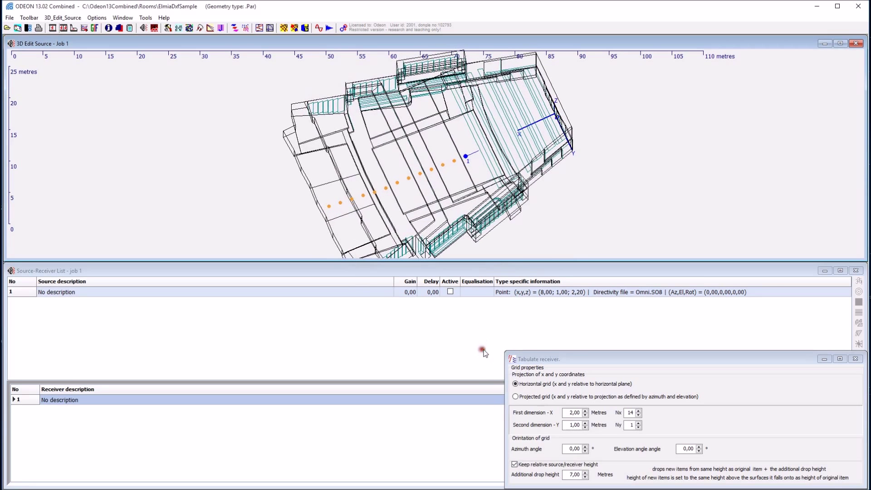
click(585, 446)
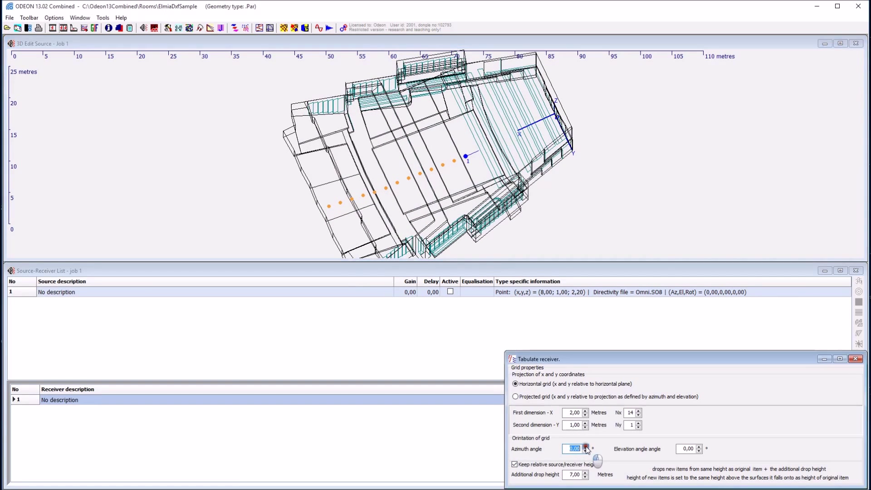
click(585, 446)
click(585, 446)
click(585, 447)
click(585, 447)
click(585, 446)
click(585, 446)
- Close the receiver tabulation and generate the specified receivers
drag(493, 154, 401, 100)
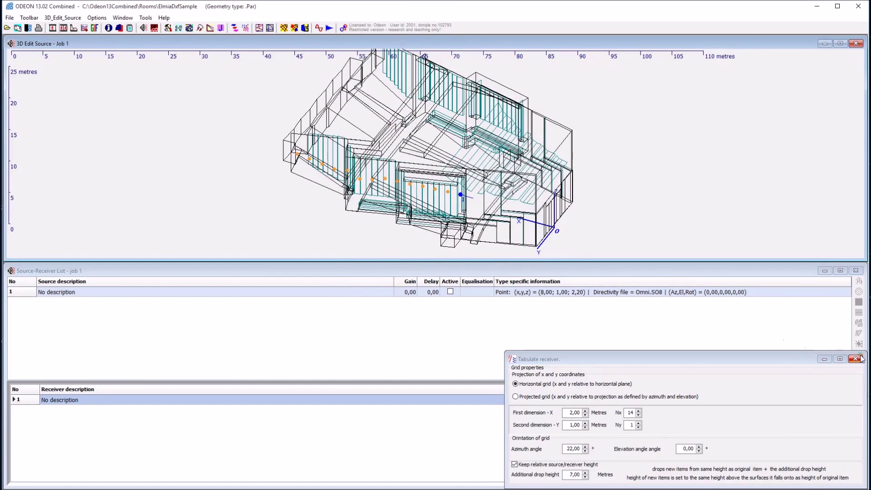
click(858, 359)
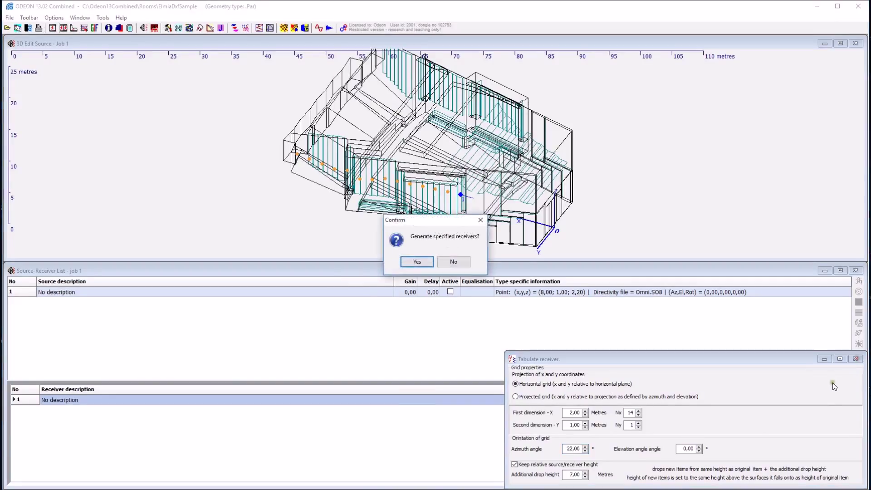
click(416, 262)
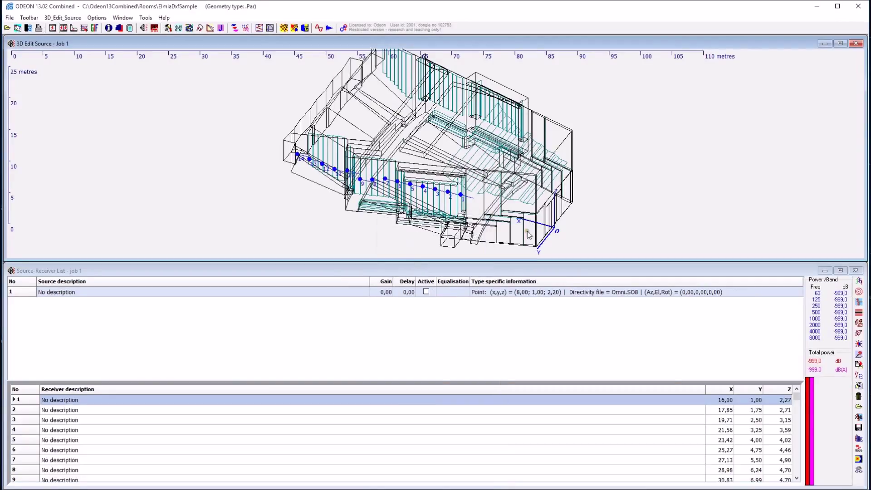
- Activate point source 1 in the source list
click(425, 293)
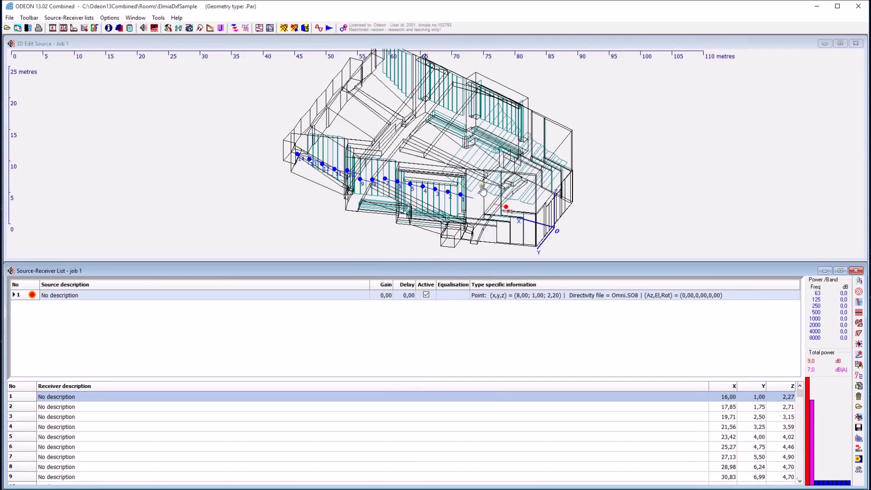
drag(405, 220, 434, 248)
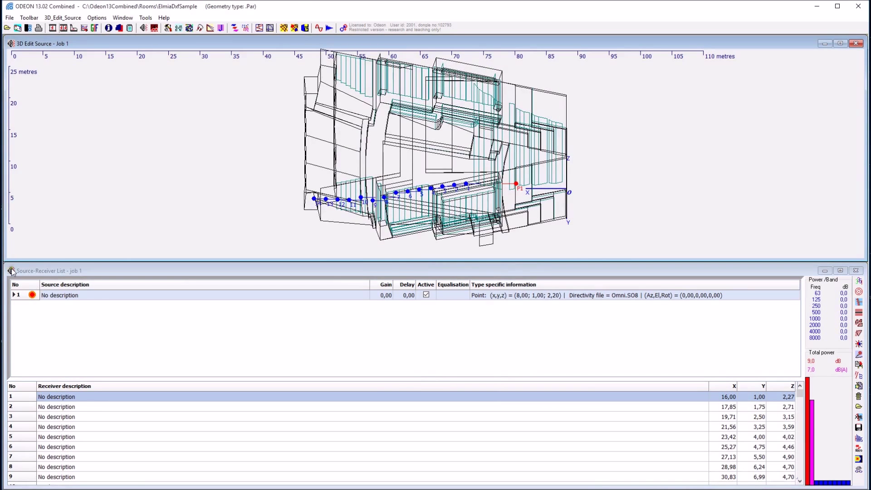
- Open the material list and assign material 10, 10% absorbent, to all visible surfaces
click(154, 27)
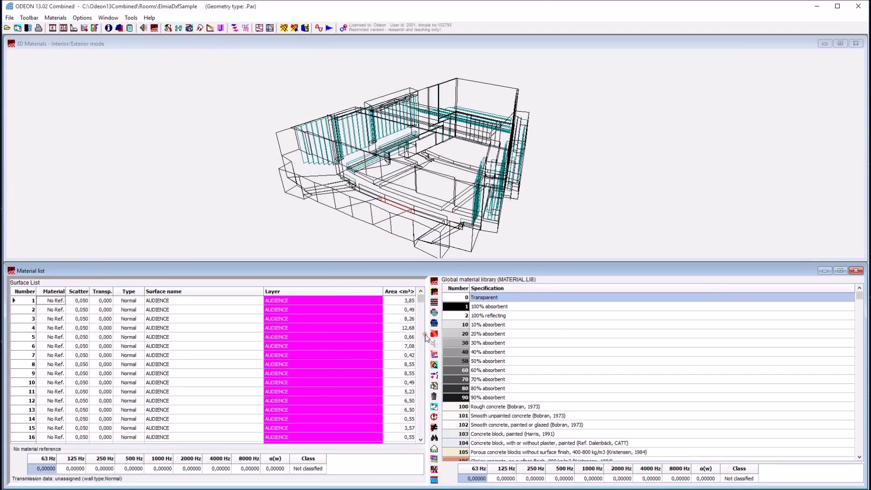
drag(491, 326, 495, 313)
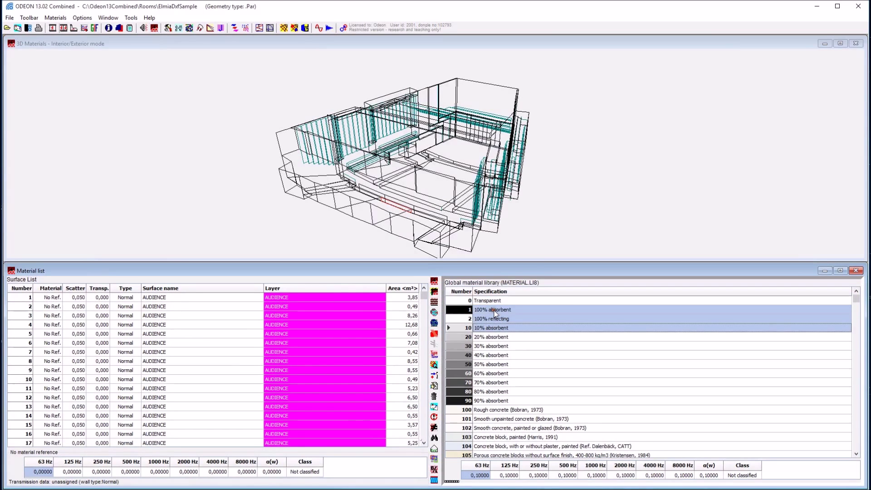
click(495, 327)
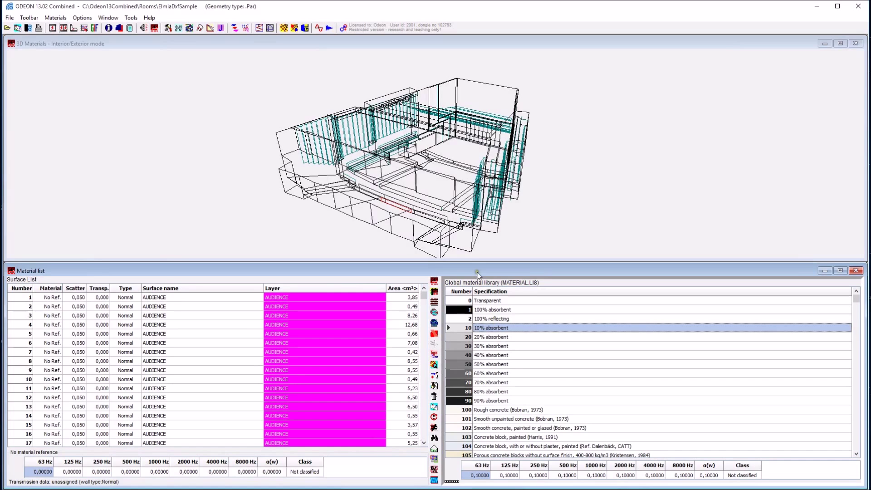
click(434, 302)
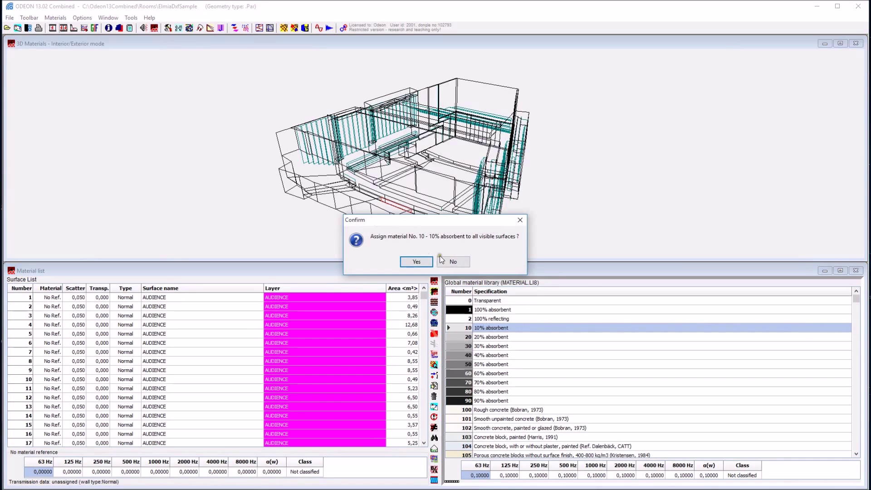
click(417, 262)
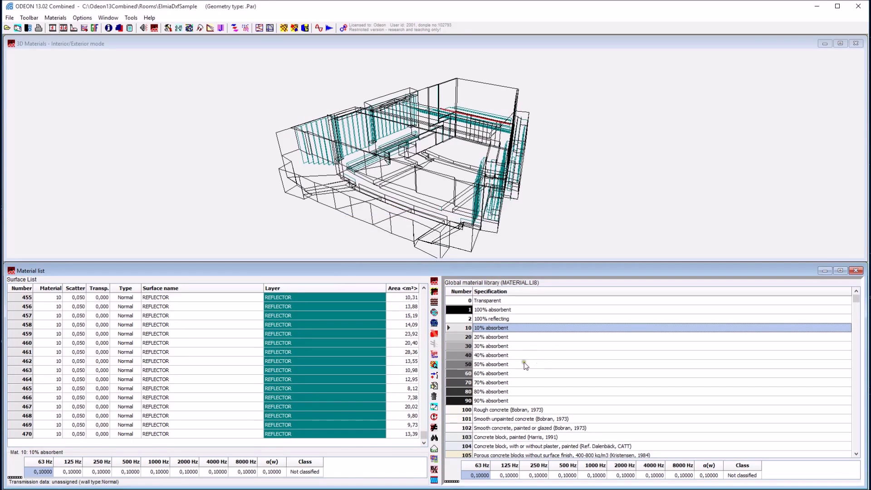
- Restrict the active layers in the material view to the AUDIENCE layer only
click(434, 459)
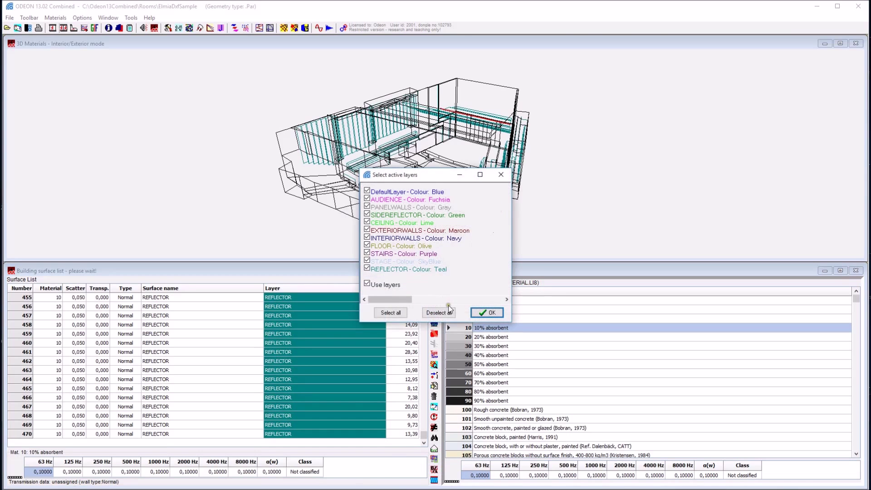
click(443, 317)
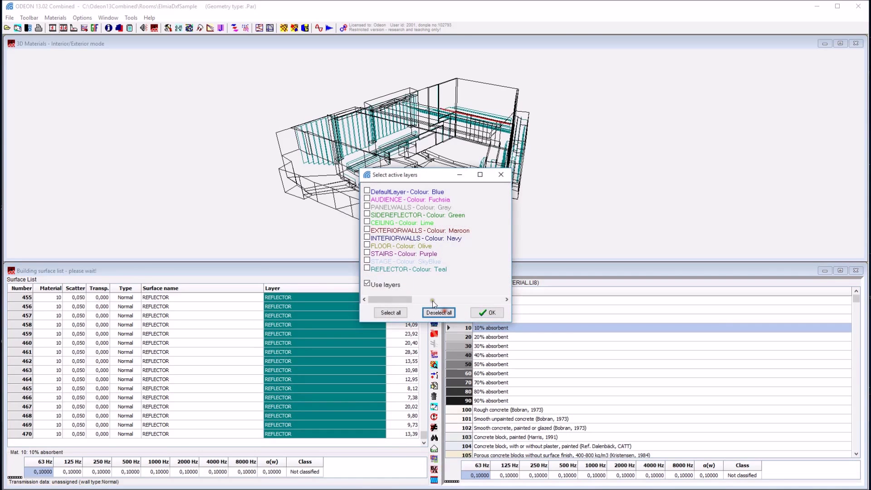
click(367, 198)
click(483, 313)
drag(412, 200, 380, 226)
- Search the material library for "aud" and assign material 11009, Audience, lightly upholstered seats, to all visible audience surfaces
click(569, 373)
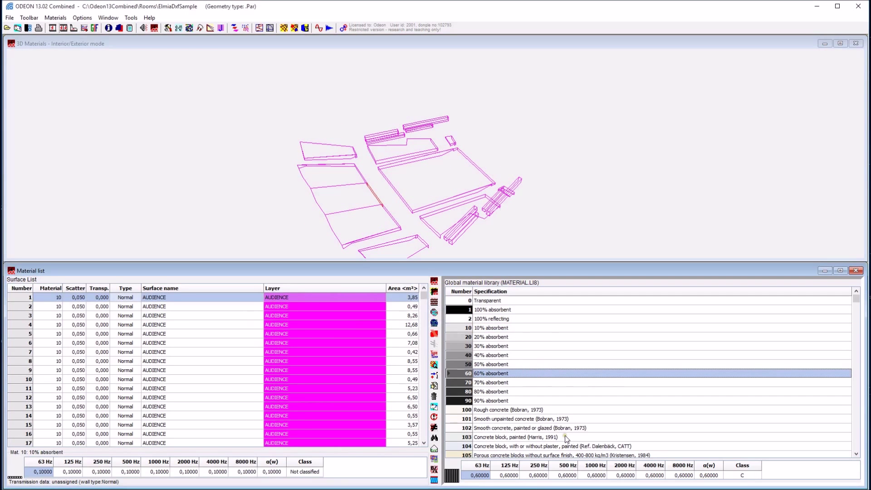
text(aud)
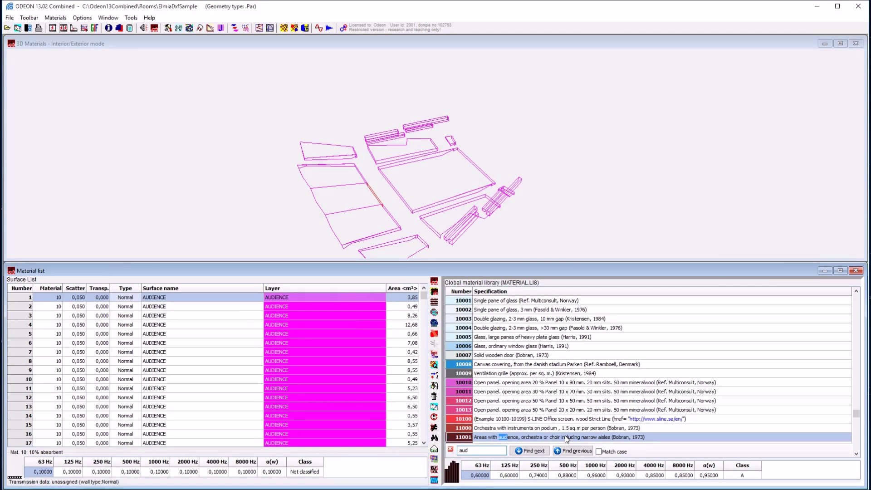
scroll(562, 417, down, 7)
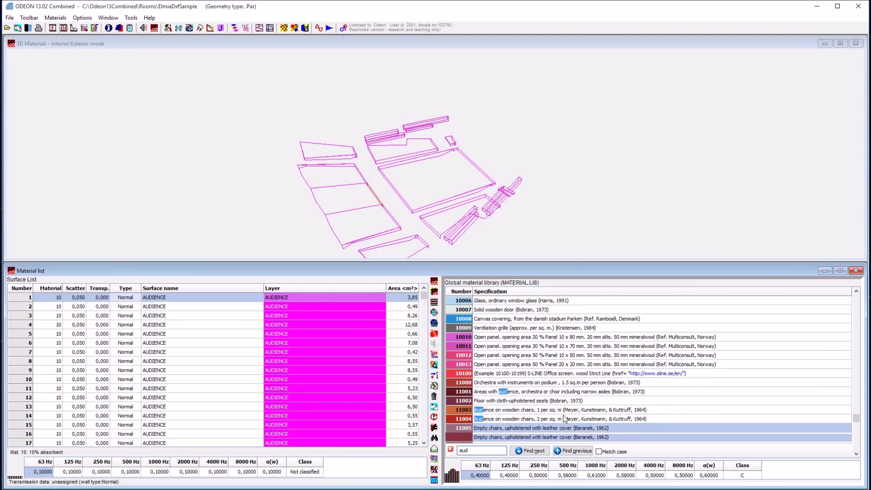
scroll(562, 418, down, 2)
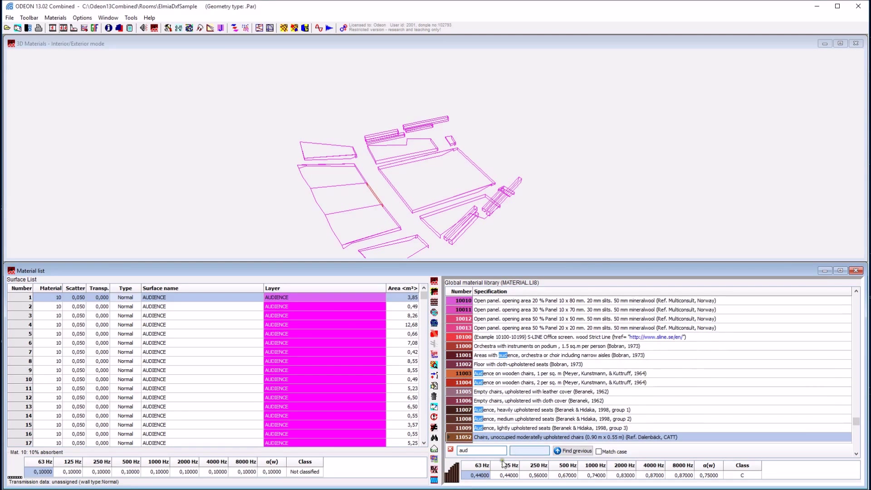
click(506, 429)
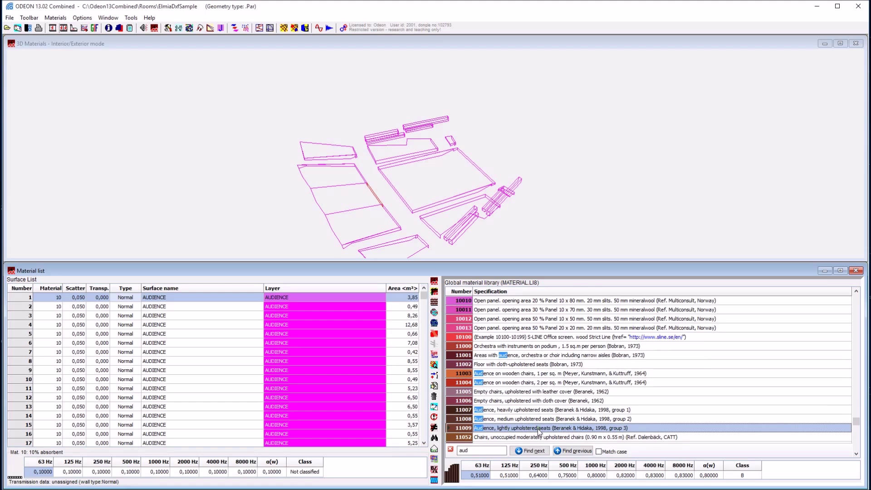
click(431, 304)
click(414, 262)
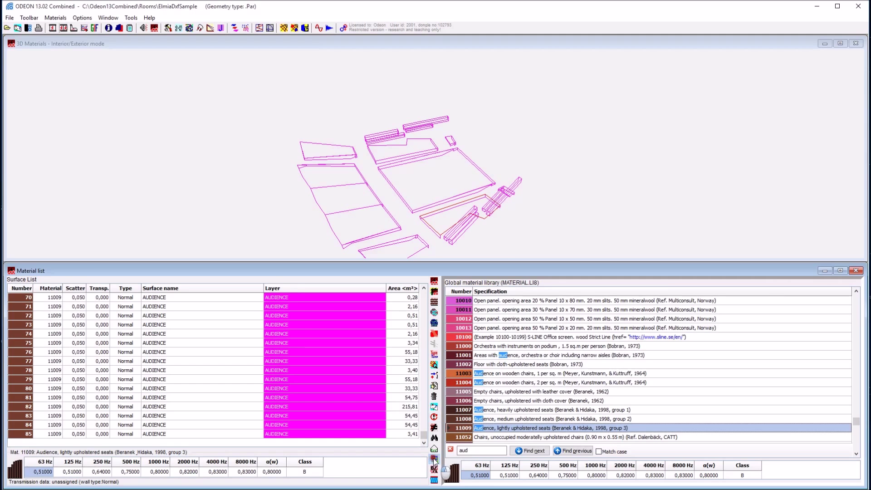
- Make SIDEREFLECTOR the only active layer in the material view
click(434, 459)
click(448, 315)
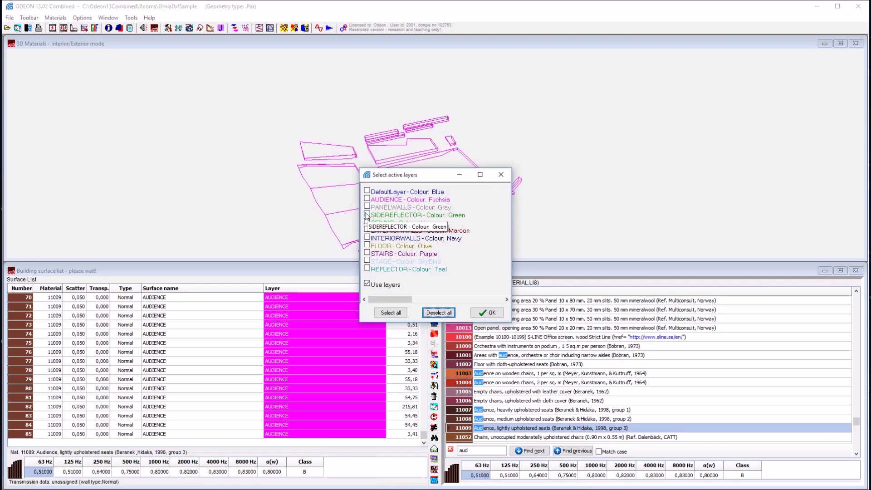
click(367, 215)
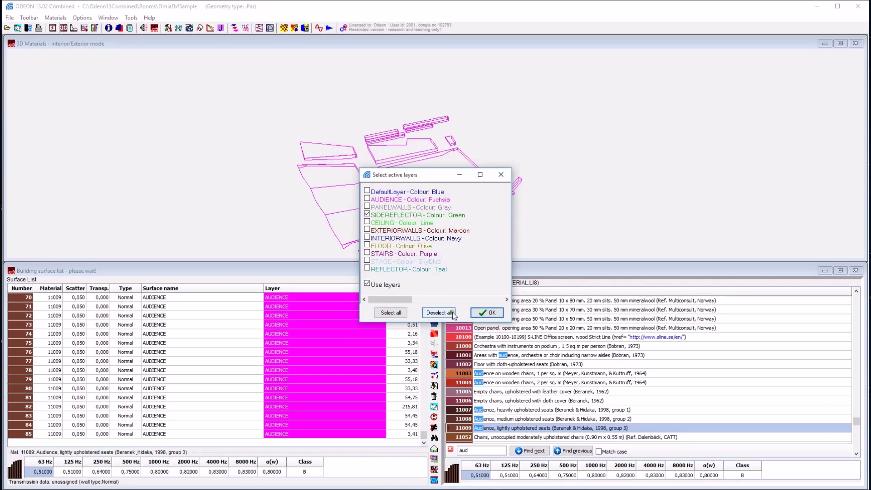
click(487, 314)
drag(410, 242, 445, 194)
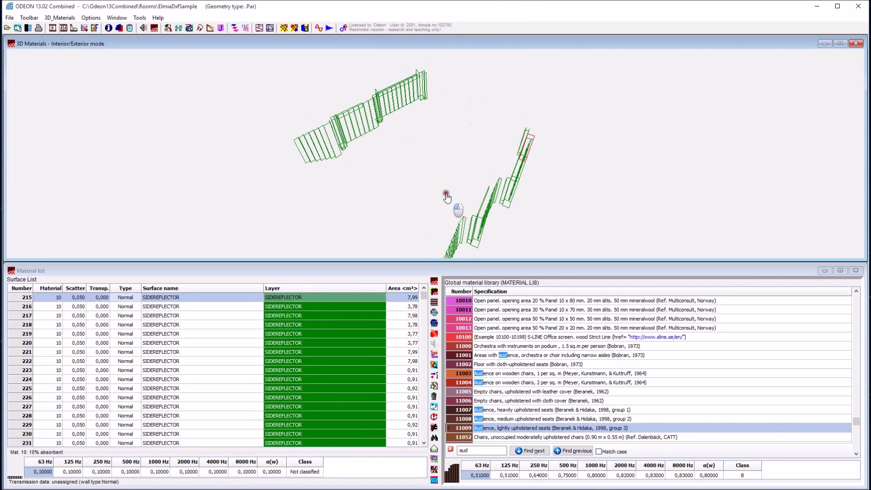
- Search the material library for "plyw" and assign material 3023, 3-4 mm asbestos or plywood sheets, to all visible side reflector surfaces
click(511, 399)
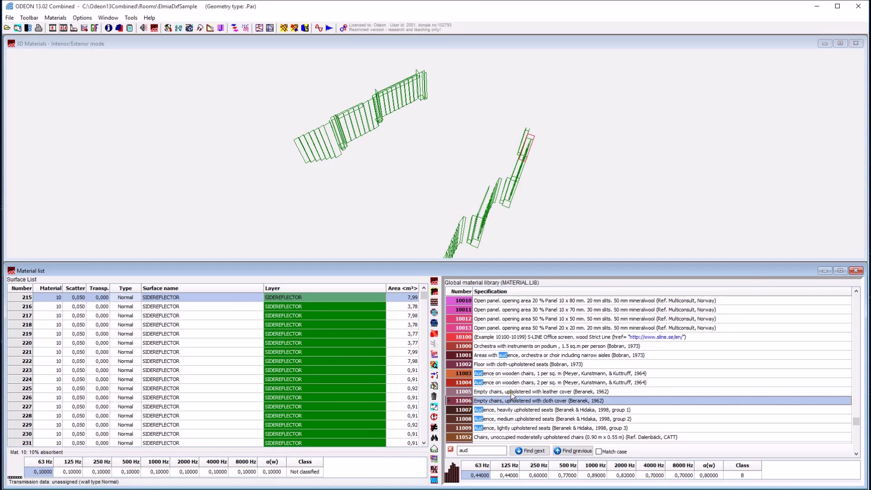
key(BackSpace)
key(BackSpace)
key(BackSpace)
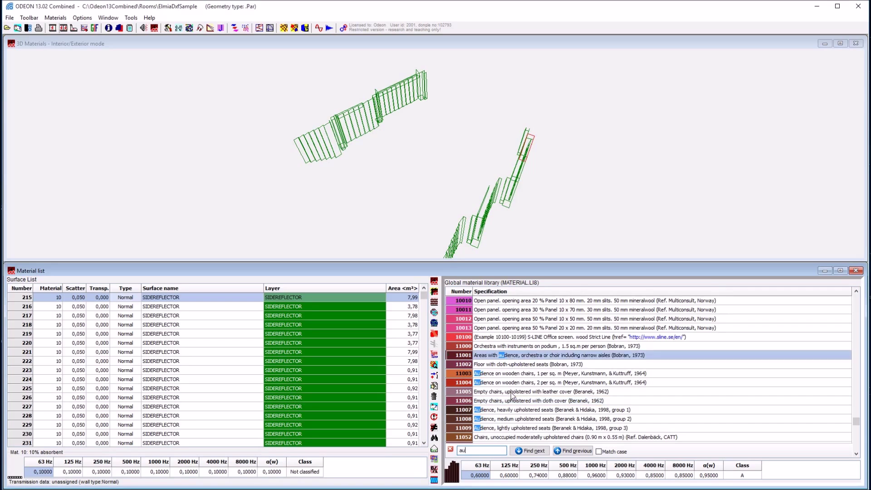
text(pl)
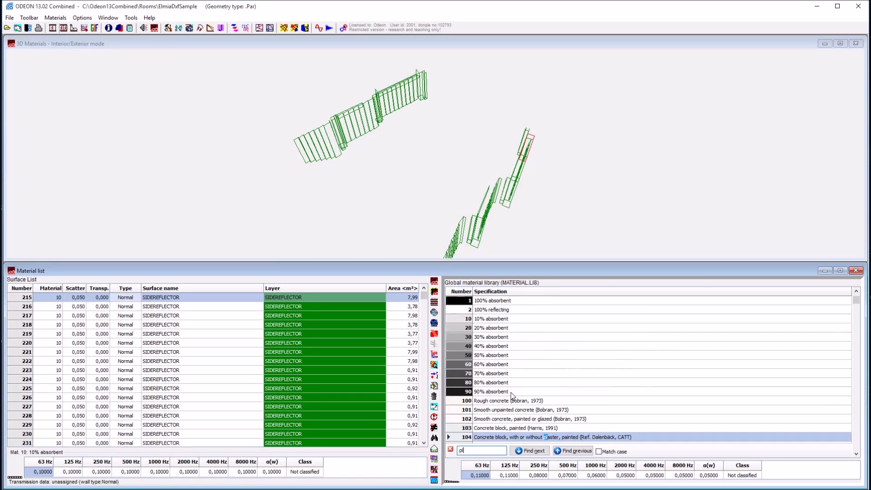
text(yw)
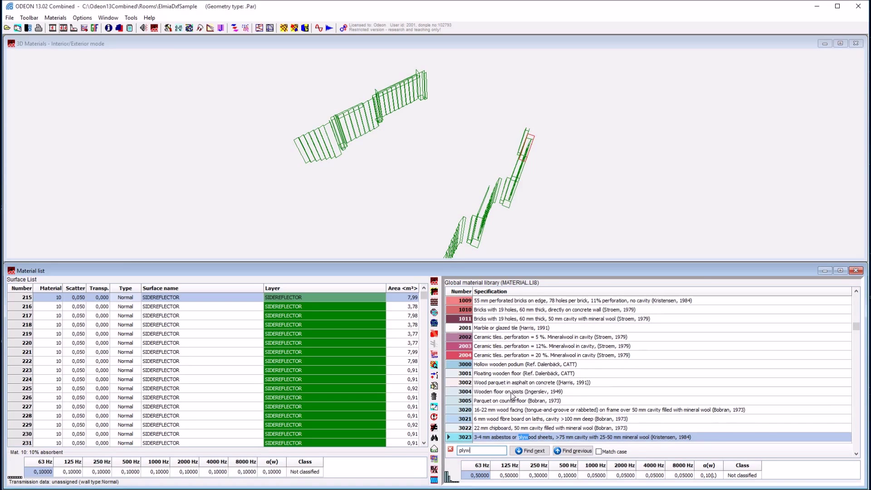
click(435, 302)
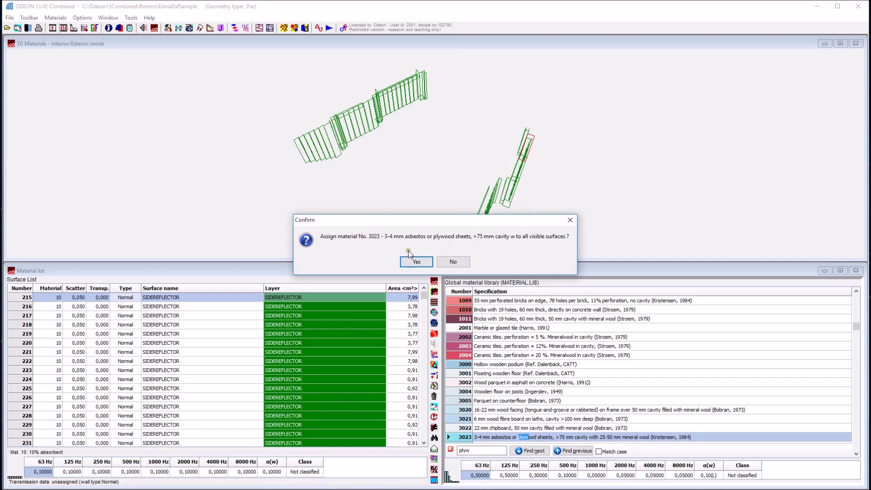
click(413, 259)
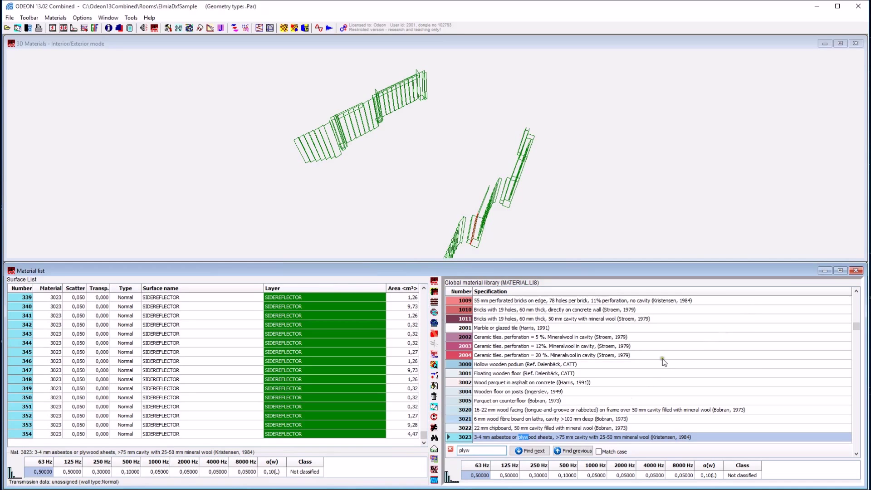
- Run the quick reverberation estimate and review its estimations, material overview, unused absorption and absorption coefficients
click(434, 365)
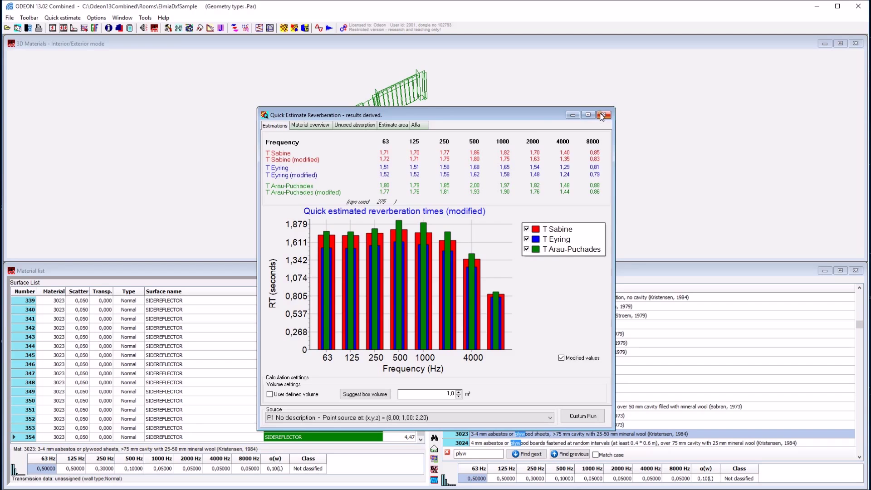
click(312, 126)
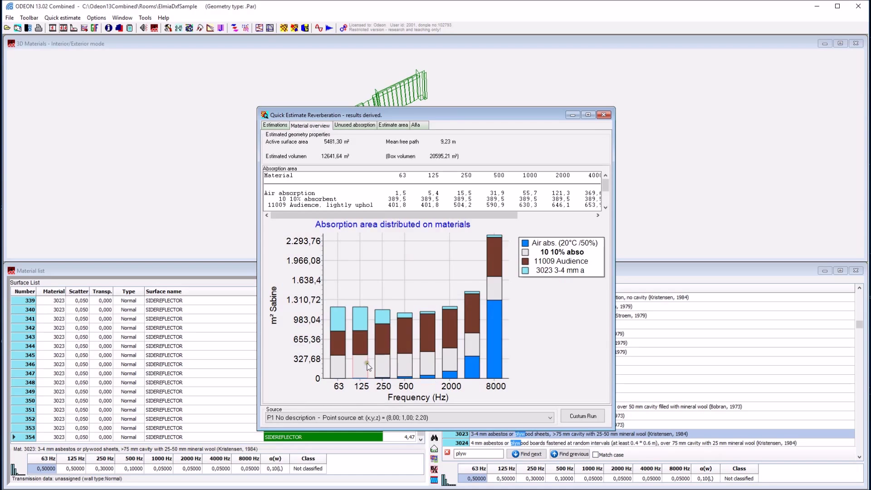
click(355, 126)
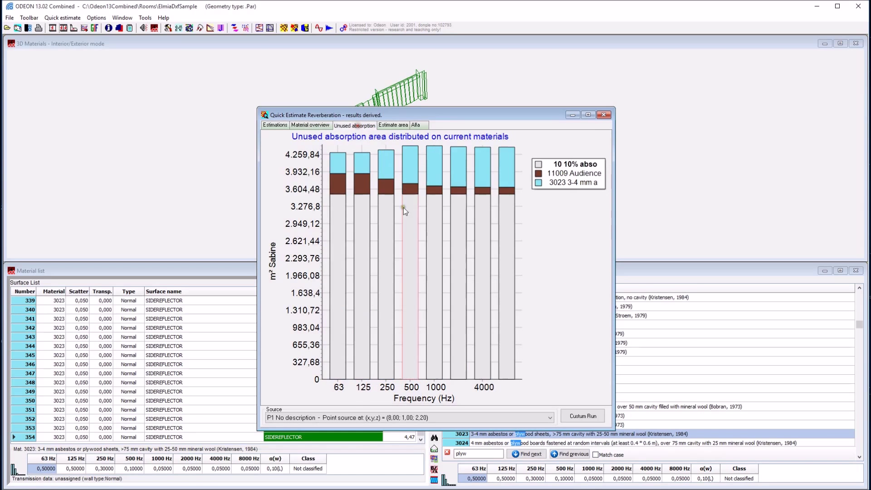
click(424, 124)
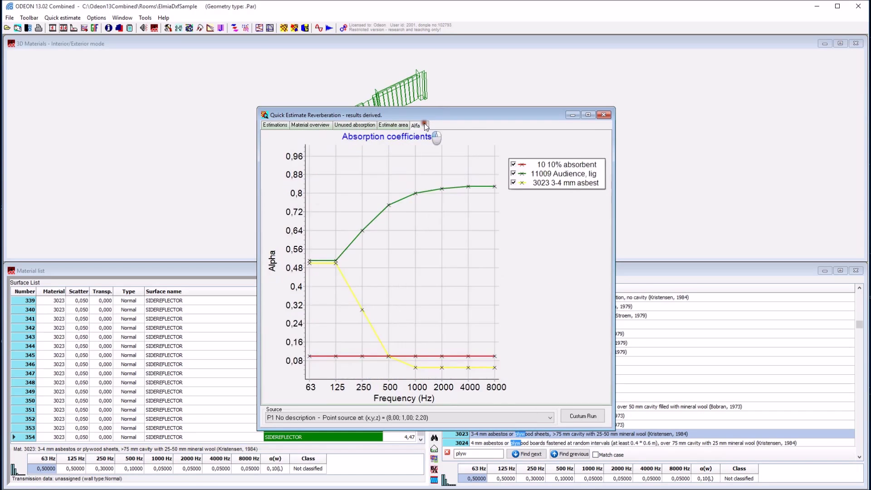
click(605, 116)
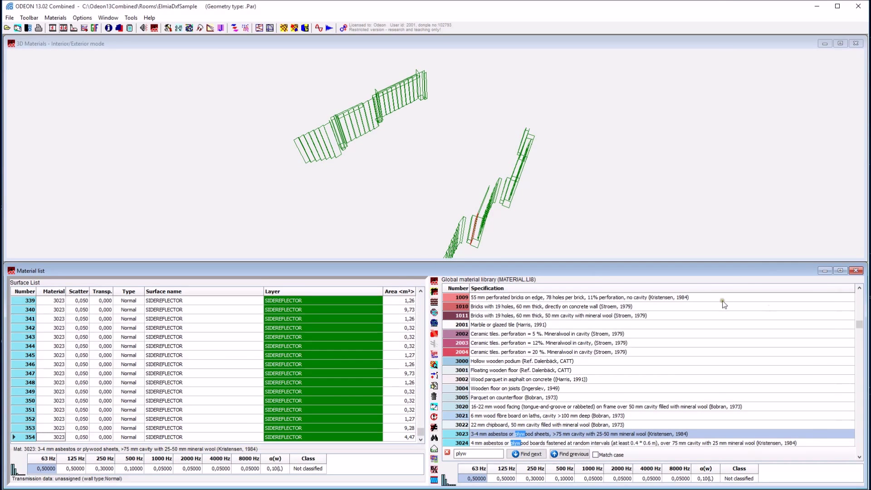
- Close the material list and source-receiver list, and activate all layers in the 3D view
click(860, 273)
click(860, 274)
click(407, 262)
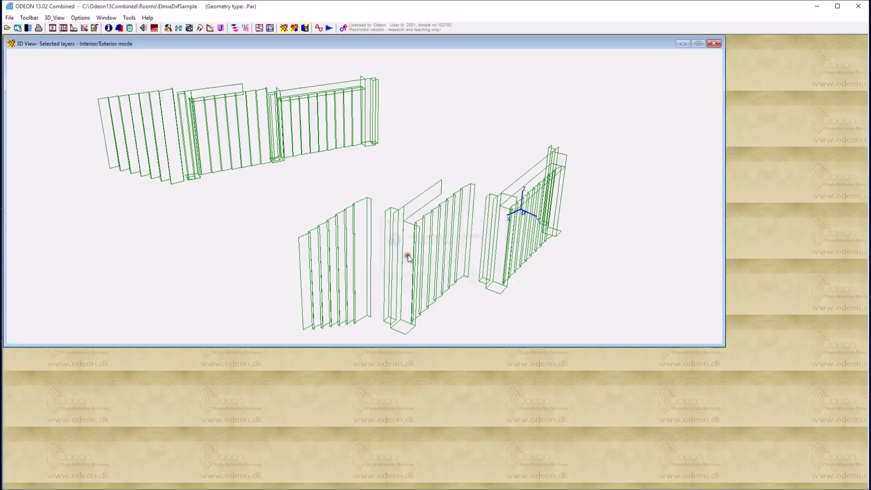
click(325, 162)
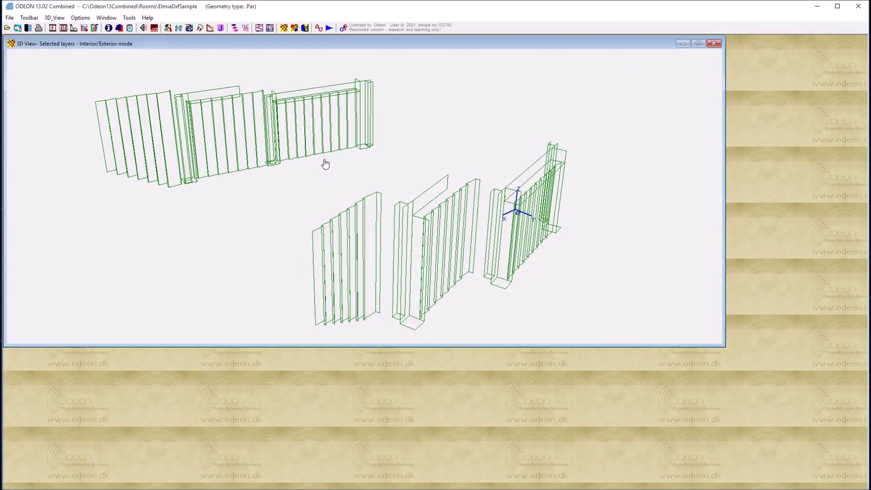
key(ctrl+l)
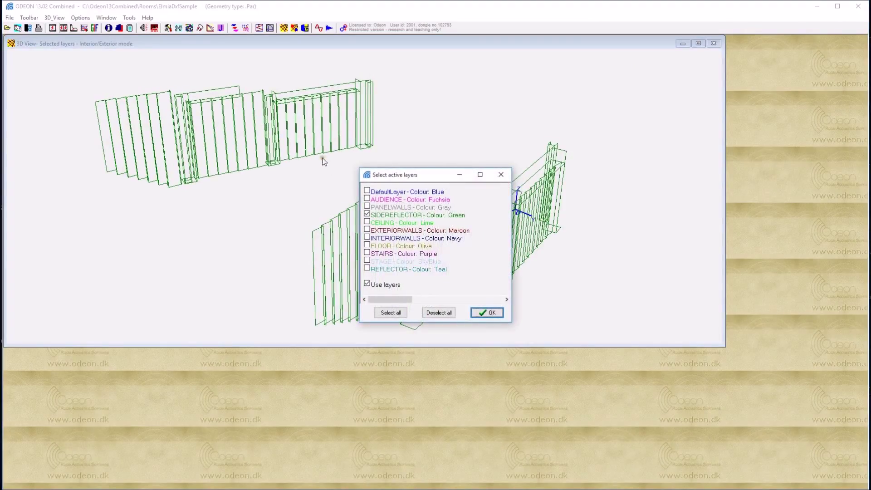
click(405, 312)
click(491, 313)
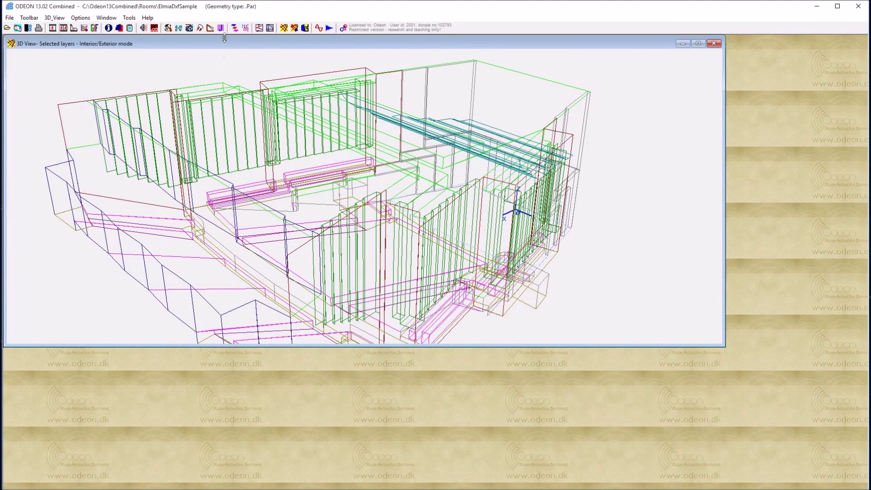
- Trace rays from source P1 with actual surface scattering in a free run, examine the model for escaping rays, and close the investigation
click(258, 31)
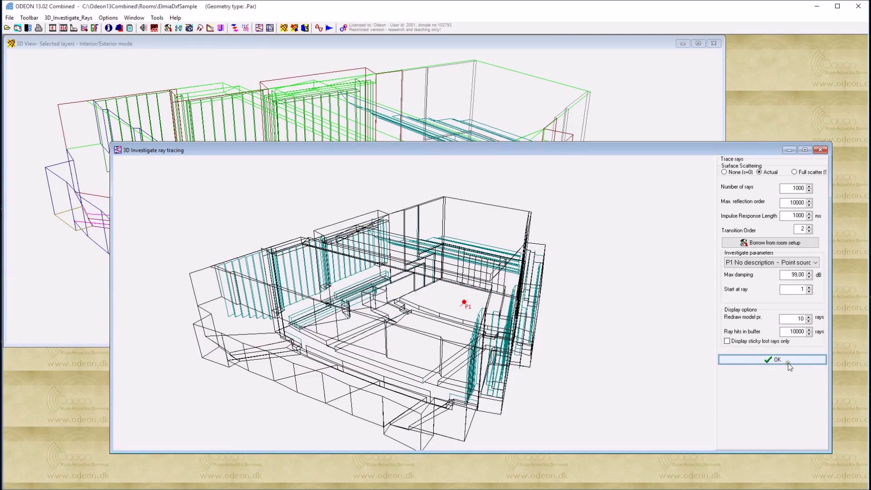
click(776, 360)
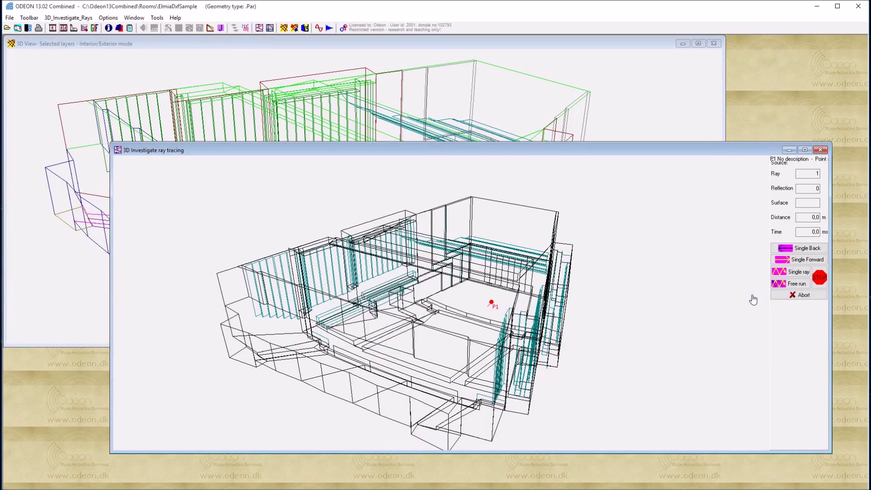
click(797, 284)
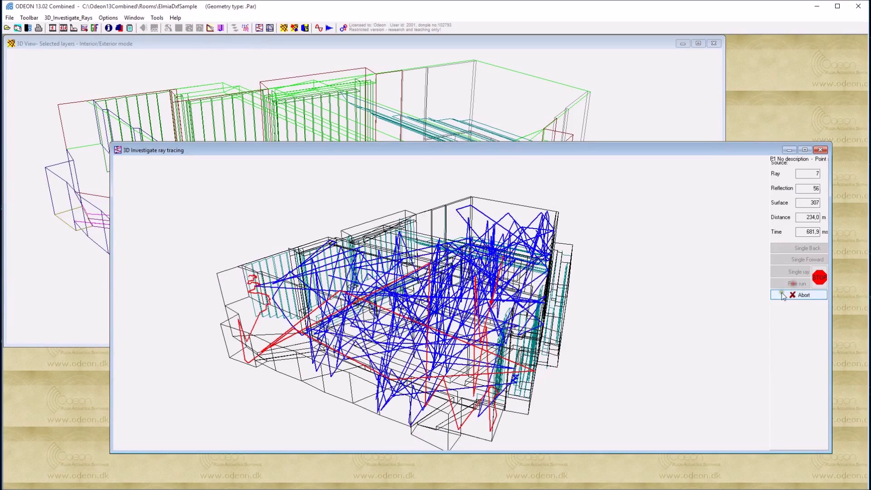
drag(419, 323, 353, 316)
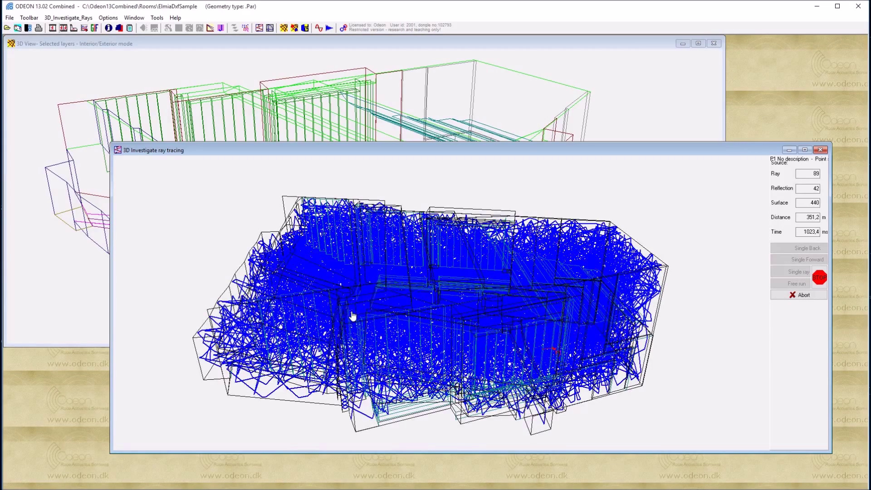
drag(563, 355, 279, 324)
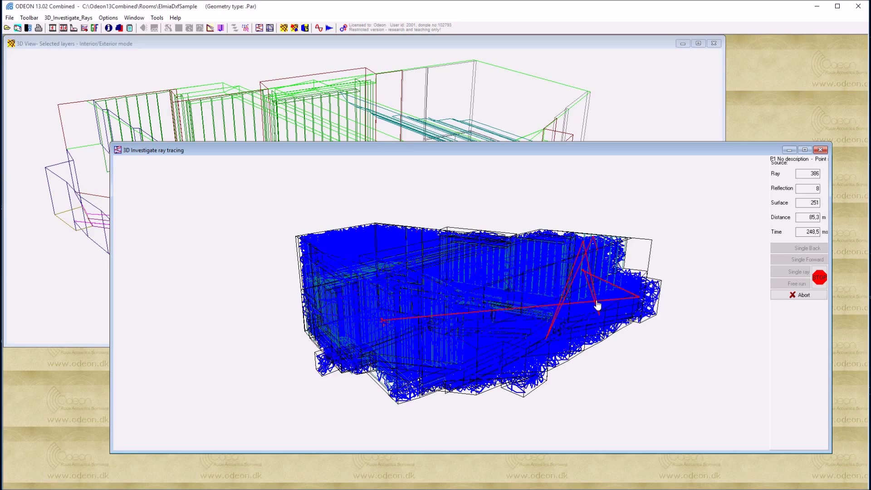
click(801, 296)
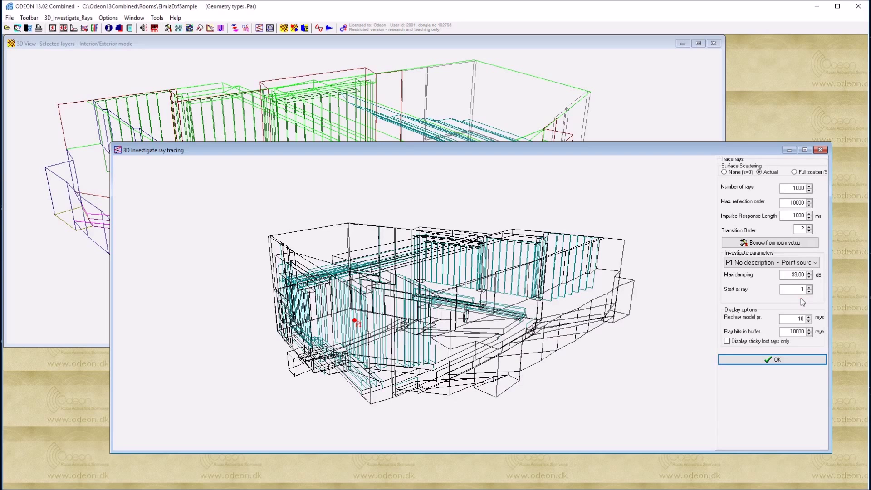
click(820, 149)
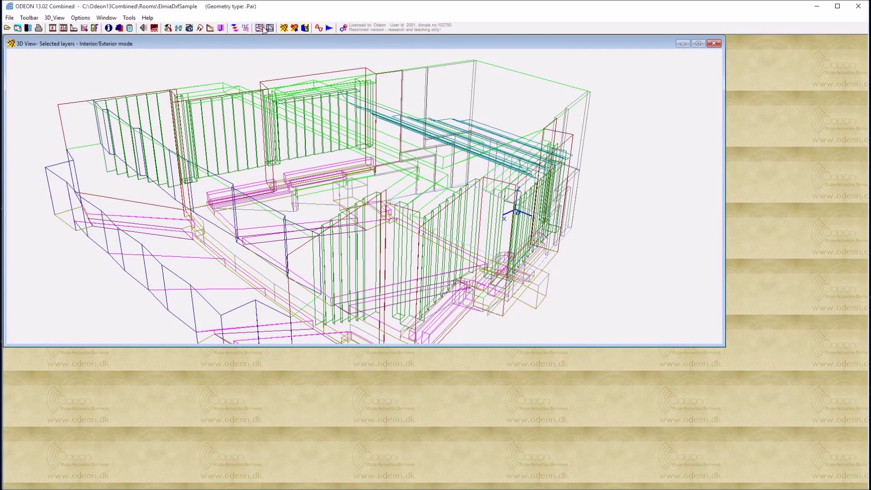
- Run the 3D Billiard display from source P1 with XY and then XZ radiation, examine the wavefront reflections, and stop and close it
click(270, 28)
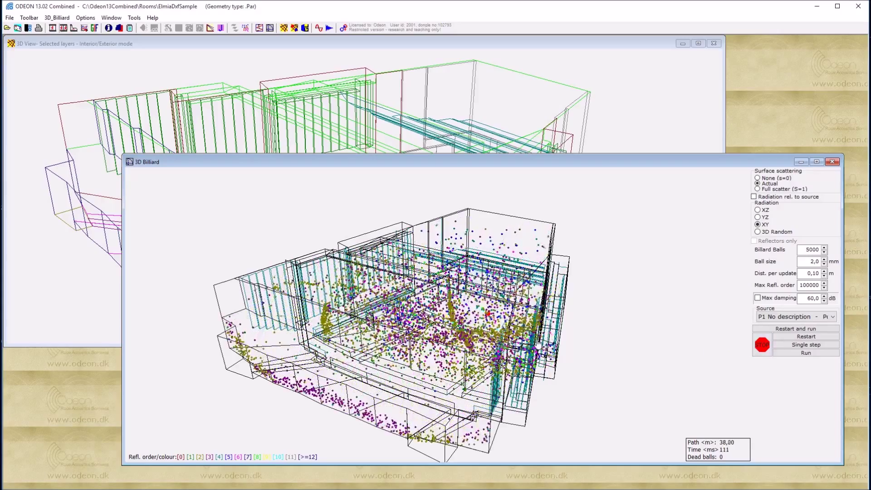
mouse_move(435, 227)
mouse_down()
mouse_move(424, 263)
mouse_move(443, 224)
mouse_up()
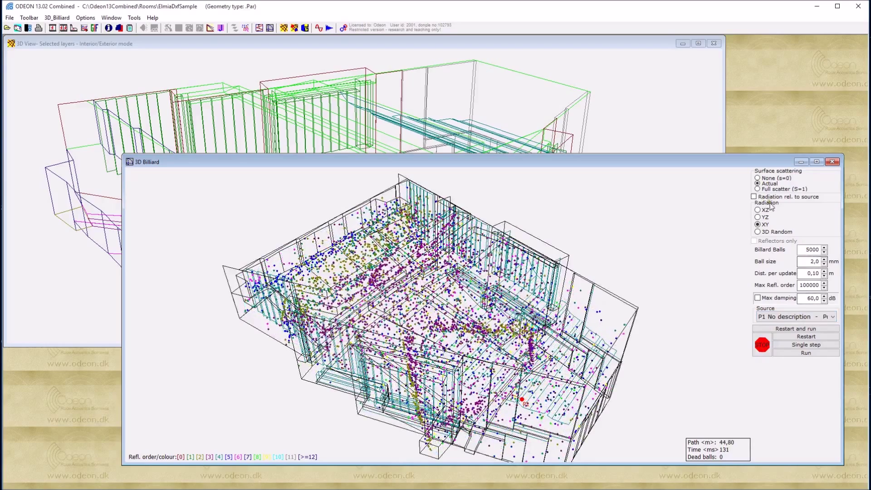
click(757, 216)
click(758, 210)
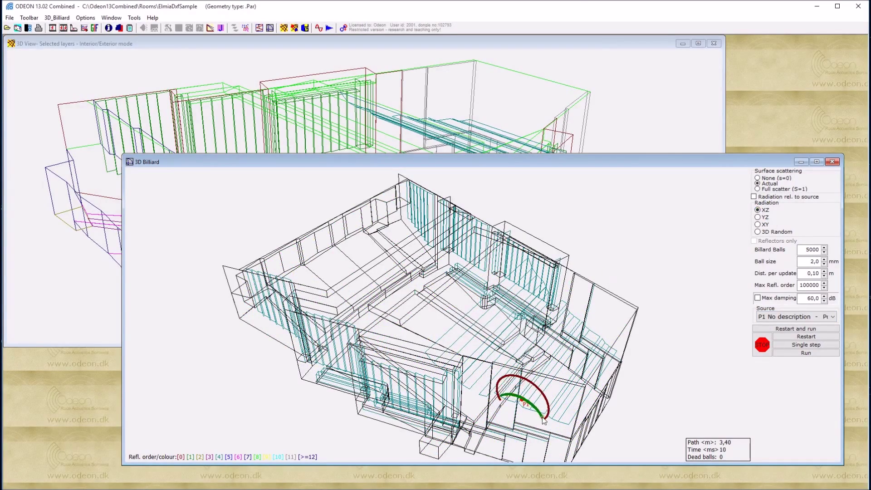
drag(451, 397, 472, 328)
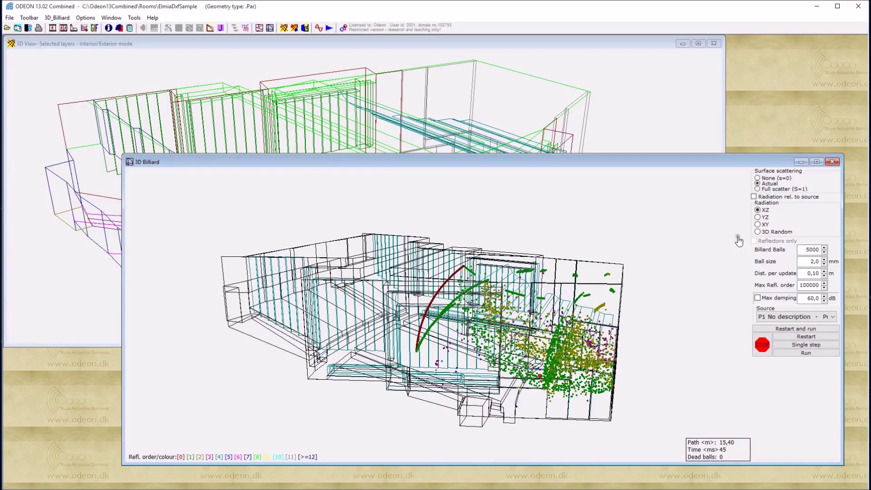
click(763, 345)
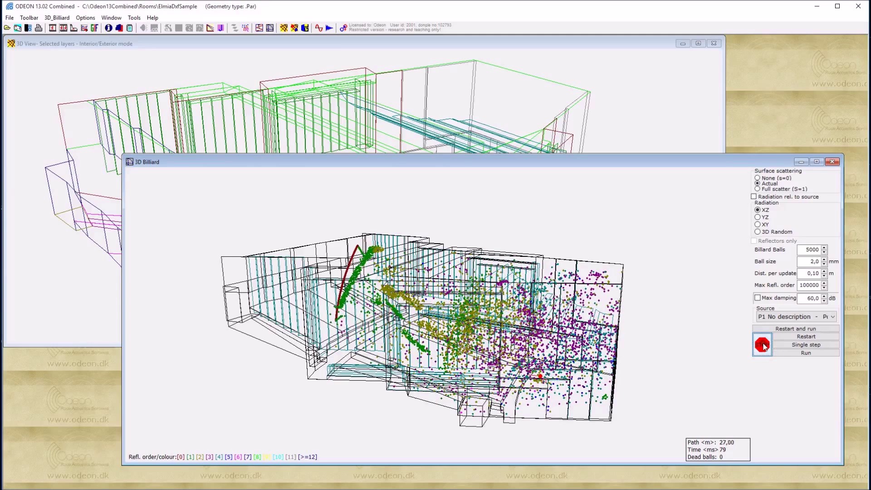
click(836, 161)
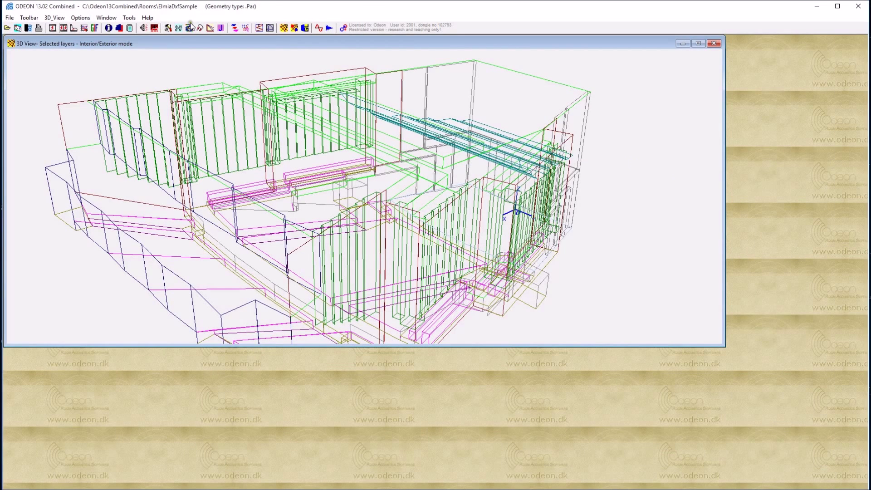
- Open the reflector surface definition and search the room surfaces for "refle" to reach those on the REFLECTOR layer
click(235, 28)
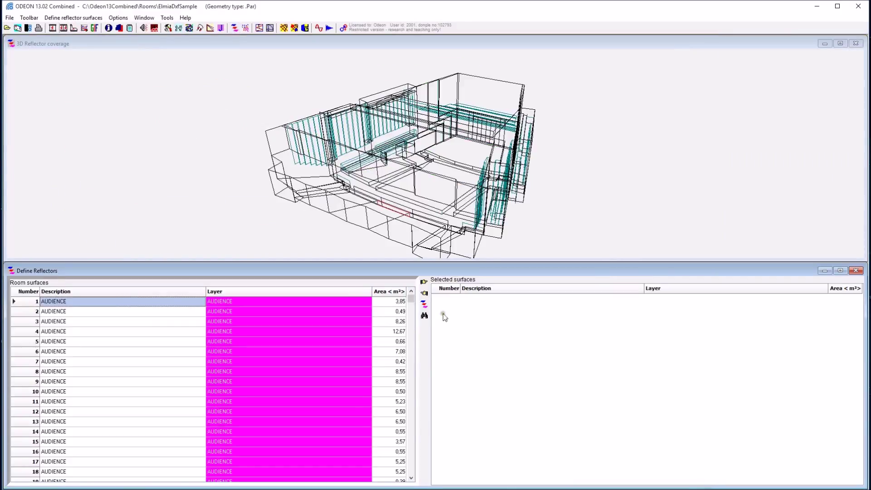
click(255, 324)
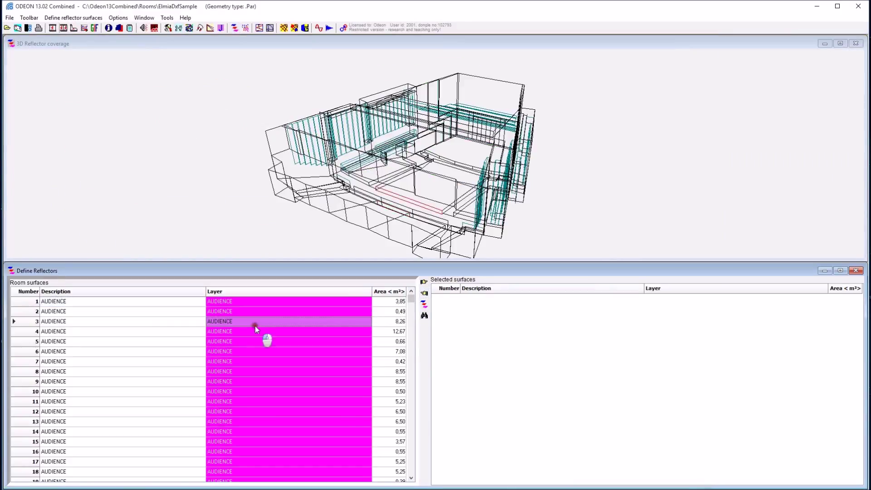
key(ctrl+f)
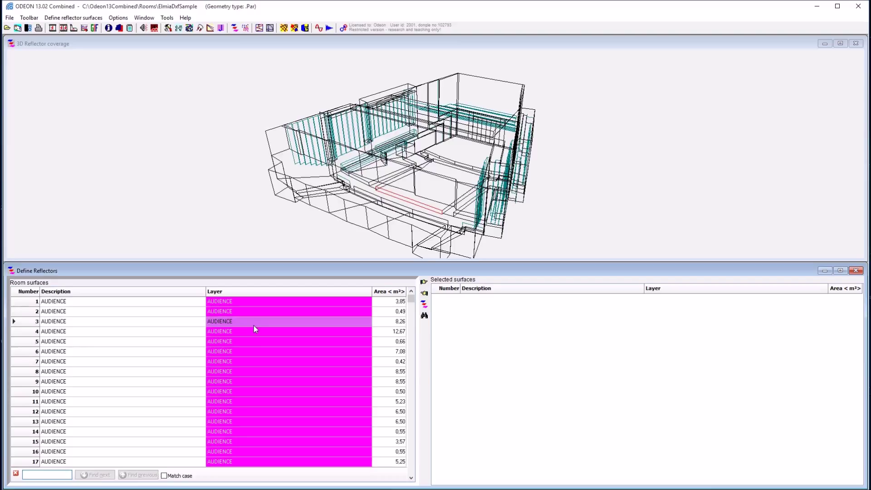
text(refl)
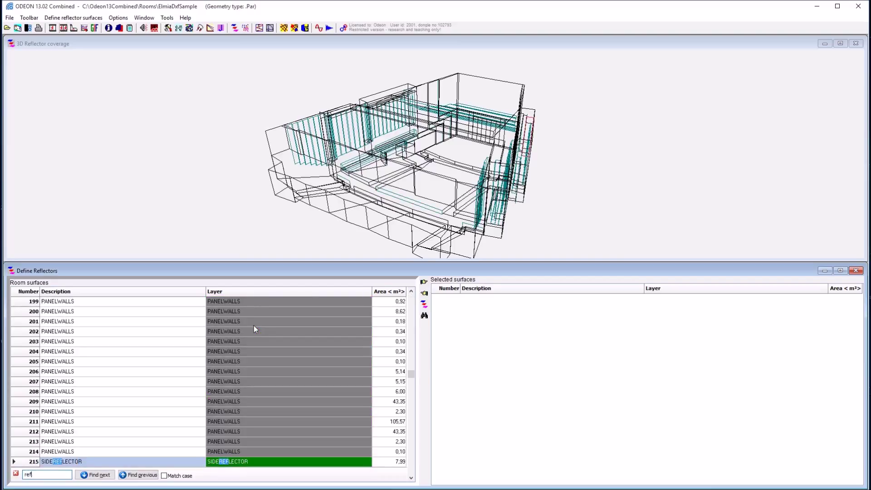
text(e)
drag(412, 373, 397, 477)
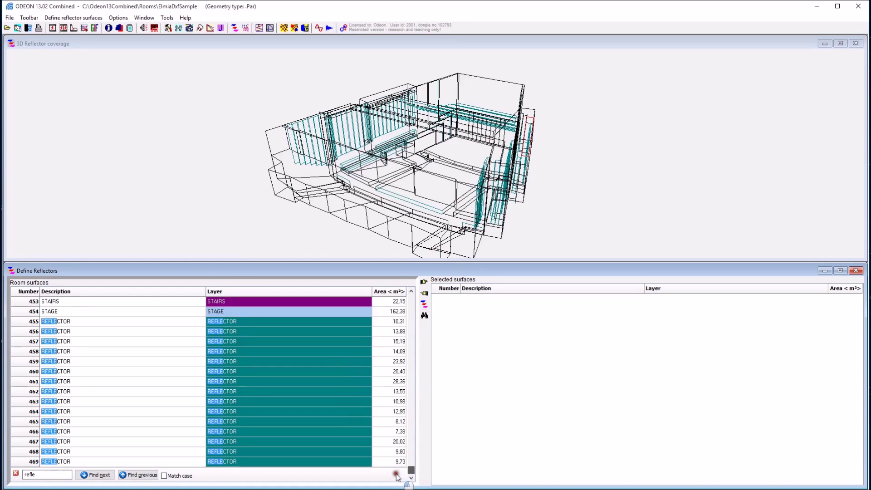
- Add REFLECTOR surfaces 455 to 470 to the selected reflector surfaces
click(99, 312)
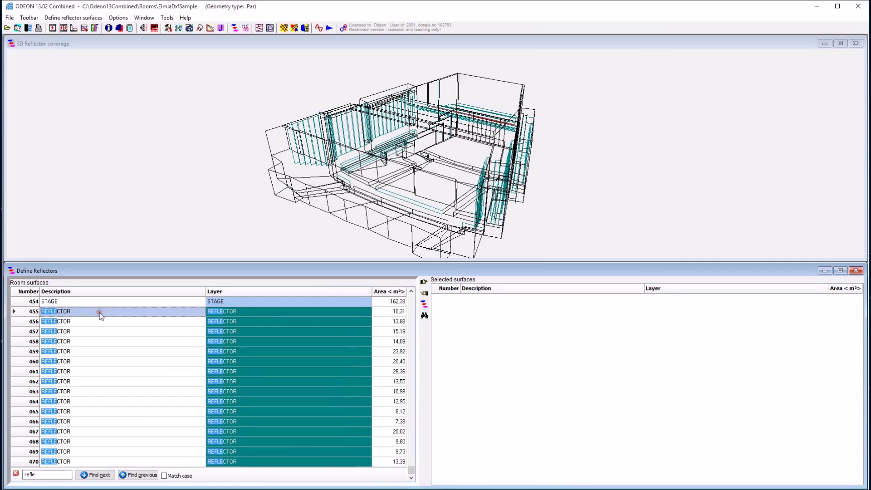
key(shift+Down)
key(shift+Down)
key(shift+Down)
key(shift+Down)
key(shift+Down)
key(shift+Down)
key(shift+Down)
key(shift+Down)
key(shift+Down)
key(shift+Down)
key(shift+Down)
key(shift+Down)
key(shift+Down)
key(shift+Down)
key(shift+Down)
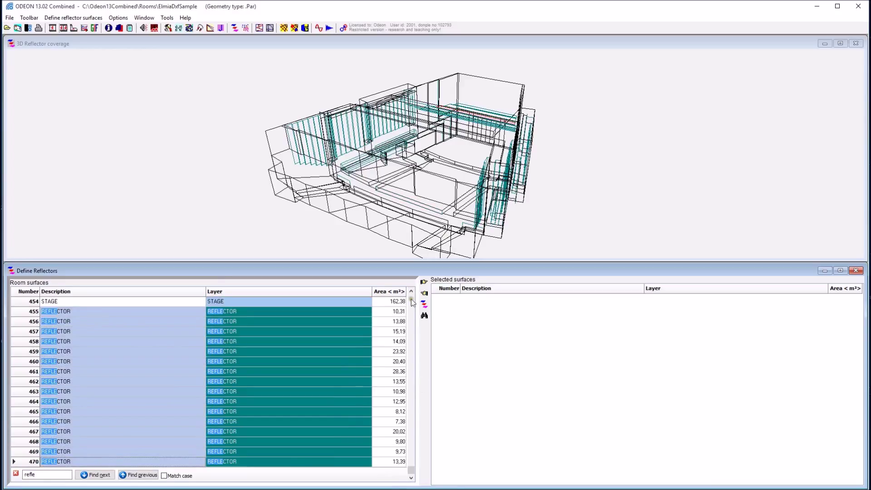
click(424, 282)
- Display the chosen reflector surfaces in the 3D model, examine them, and close the reflector definition
click(424, 303)
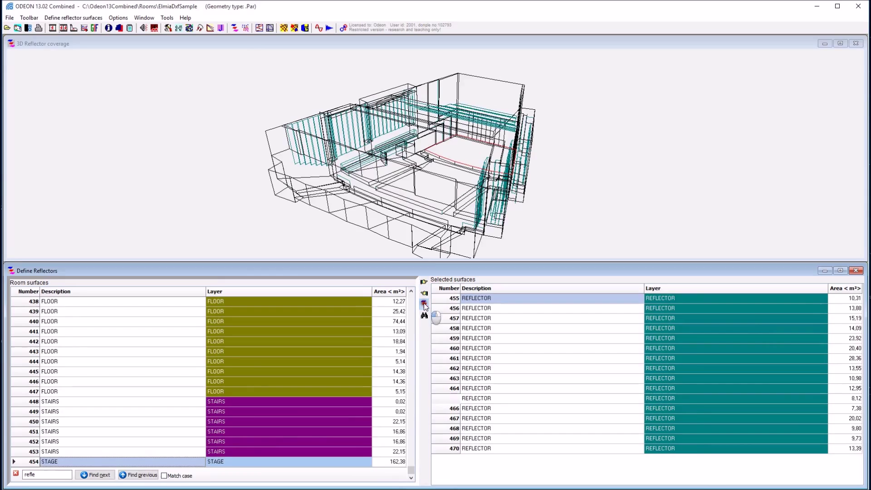
drag(443, 191, 336, 227)
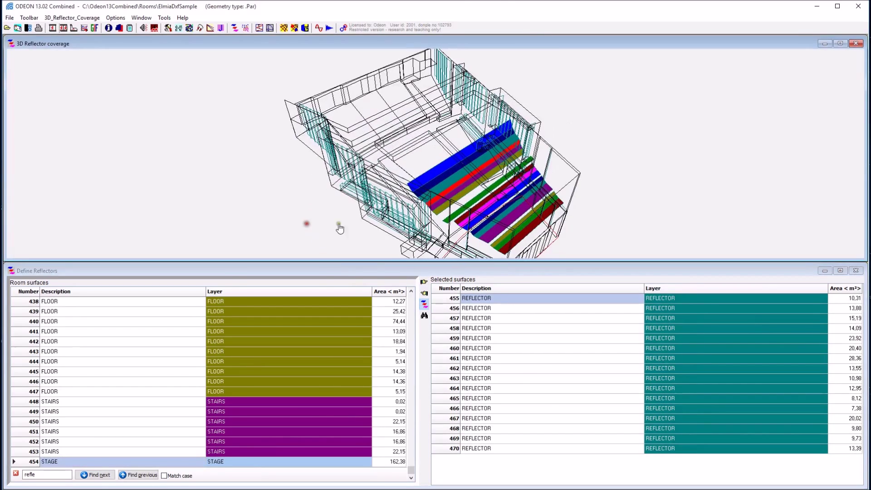
click(860, 272)
click(856, 271)
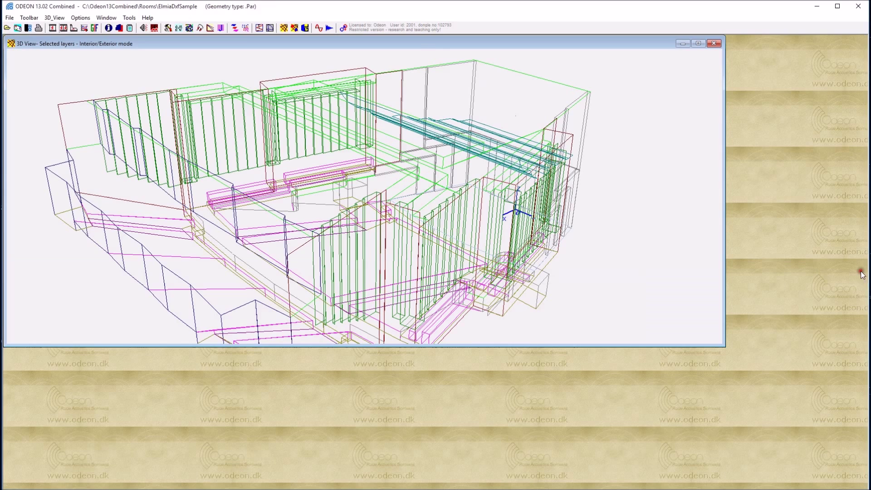
- Calculate the 3D reflector coverage for source P1 and set the number of rays to 8000
click(246, 28)
drag(291, 109, 323, 167)
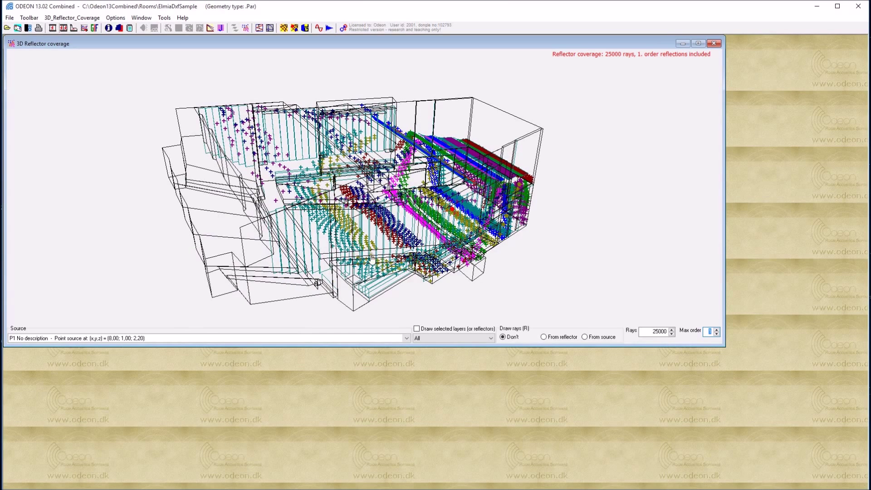
mouse_move(865, 389)
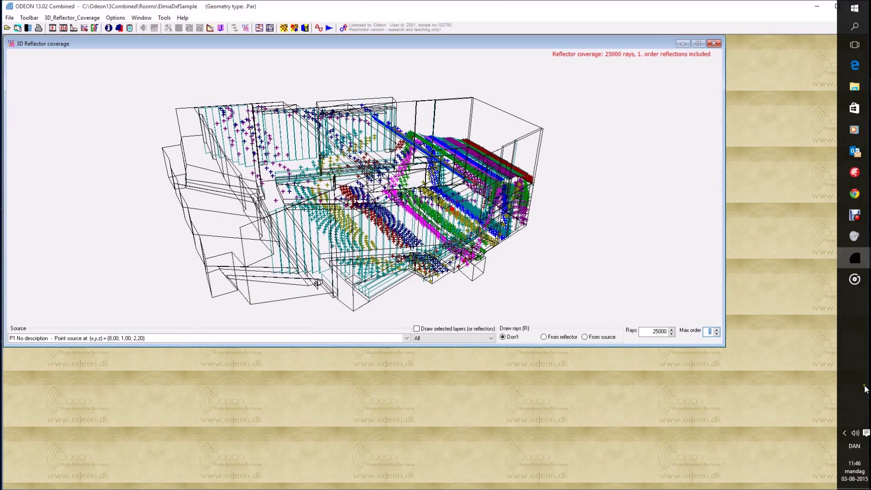
double_click(651, 336)
text(8000)
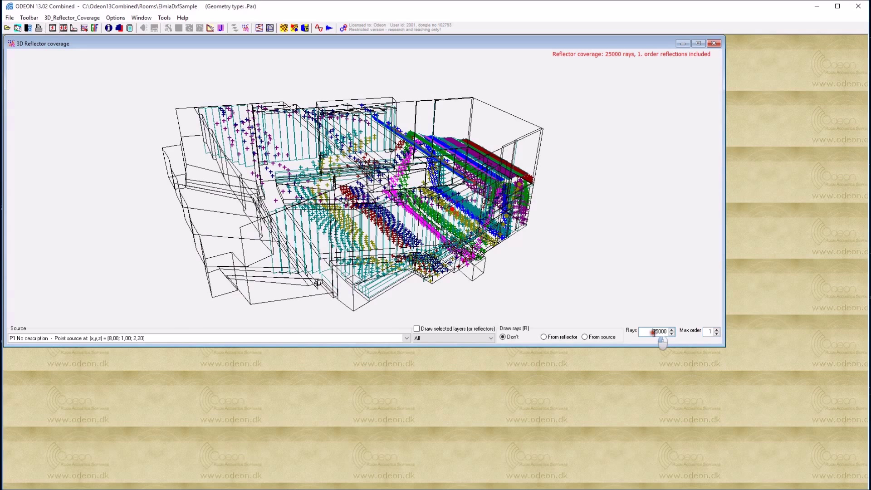
key(Return)
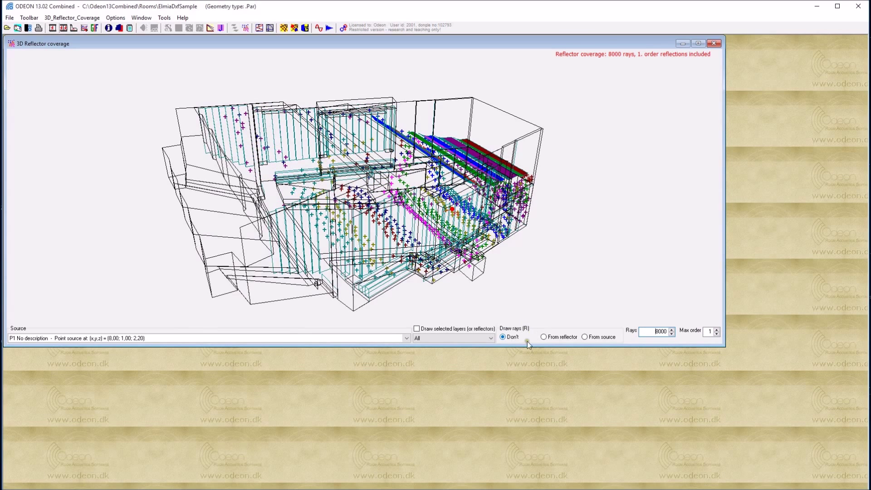
- Draw the coverage rays from the source and reduce the number of rays to 700
click(586, 337)
mouse_move(505, 260)
mouse_down()
mouse_move(490, 216)
mouse_move(490, 224)
mouse_up()
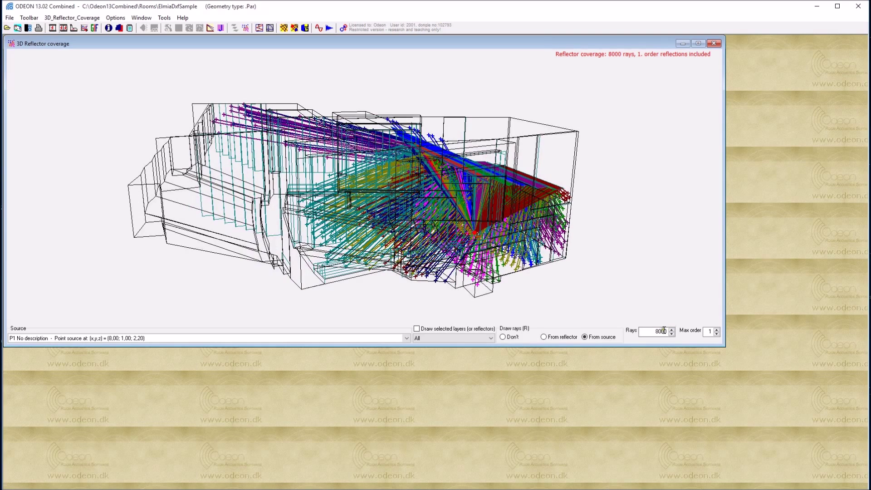
drag(666, 331, 643, 330)
key(Down)
key(Down)
key(Down)
key(Down)
key(Down)
key(Down)
key(Down)
key(Down)
key(Down)
key(Down)
key(Down)
key(Down)
key(Down)
key(Down)
key(Down)
key(Down)
key(Down)
key(Down)
key(Down)
key(Down)
key(Down)
- Set the maximum reflection order to 3, turn on drawing of selected layers or reflectors, examine the coverage, and close it
click(717, 330)
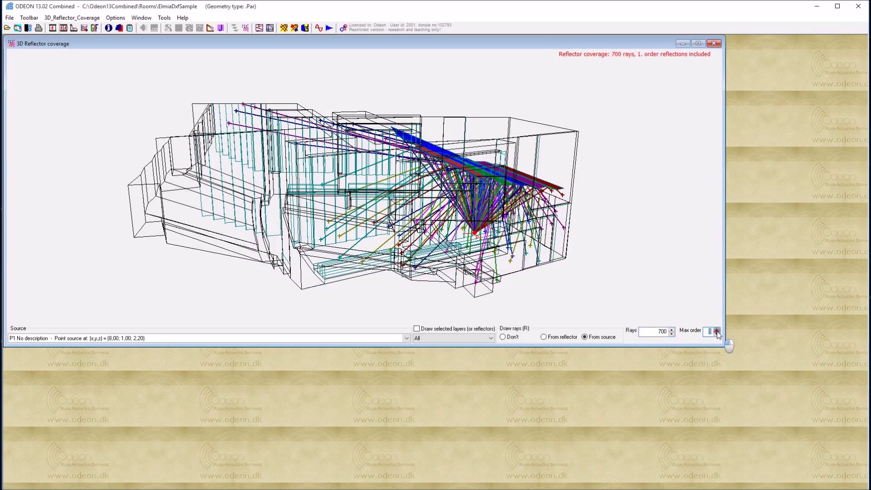
click(717, 330)
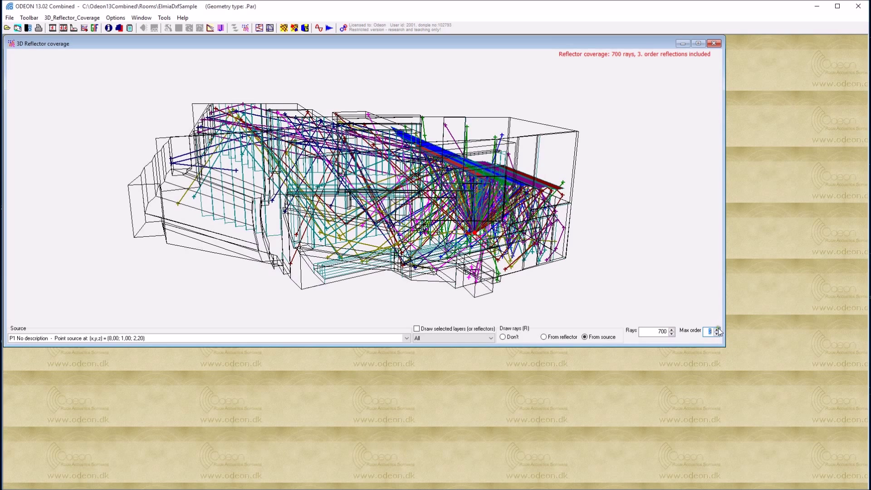
click(416, 329)
mouse_move(482, 212)
mouse_down()
mouse_move(525, 171)
mouse_move(489, 203)
mouse_move(521, 239)
mouse_move(525, 218)
mouse_move(509, 254)
mouse_move(487, 221)
mouse_up()
drag(323, 179, 343, 229)
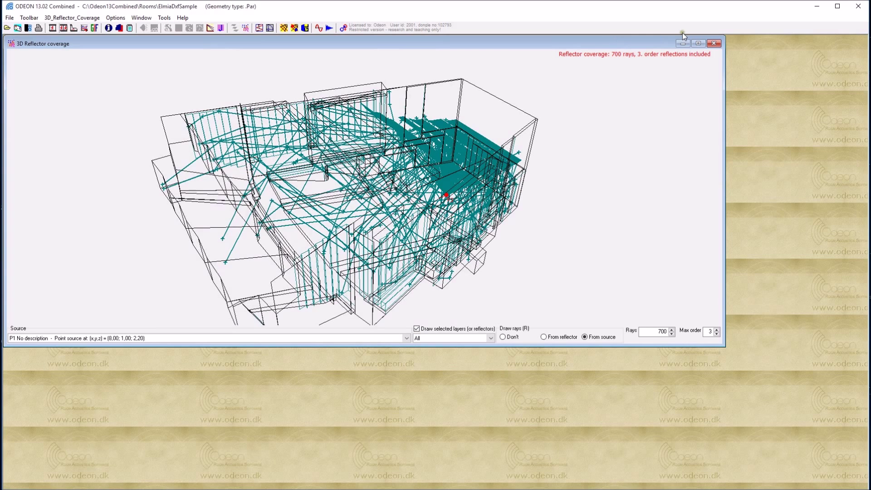
click(715, 43)
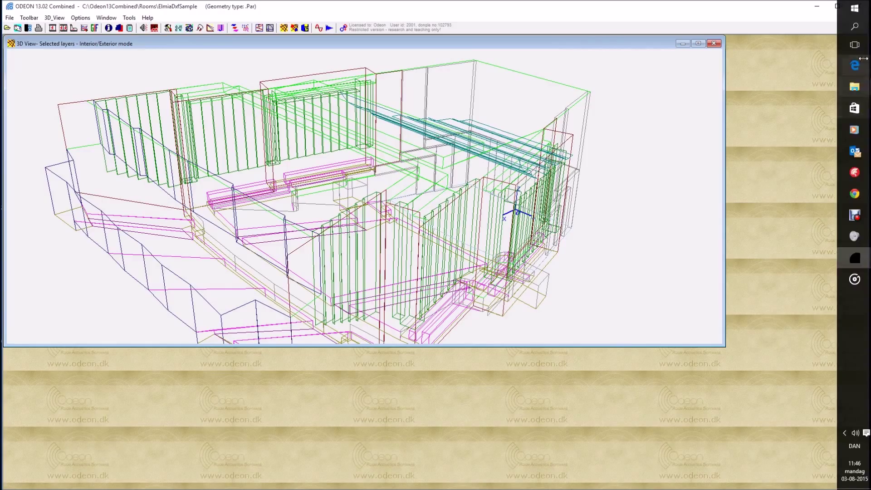
- Open the job list and assign receiver 1 at (16,00; 1,00; 2,27) as the single point response receiver of job 1
click(221, 28)
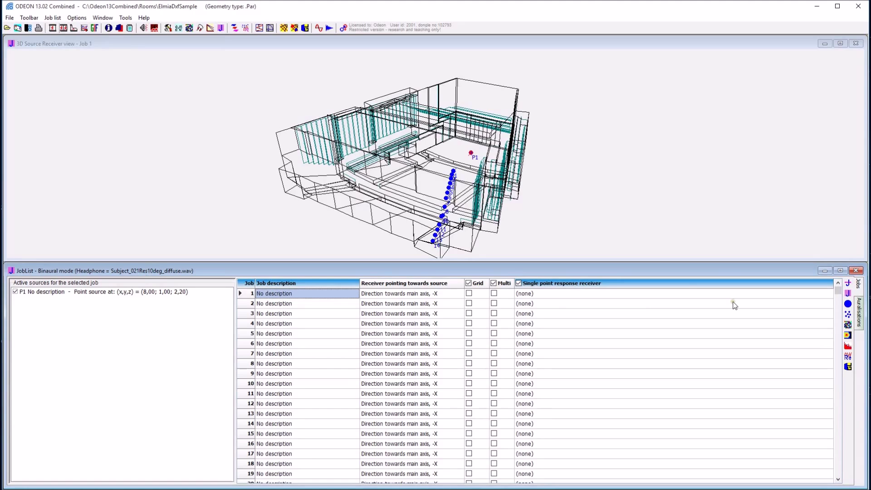
click(770, 294)
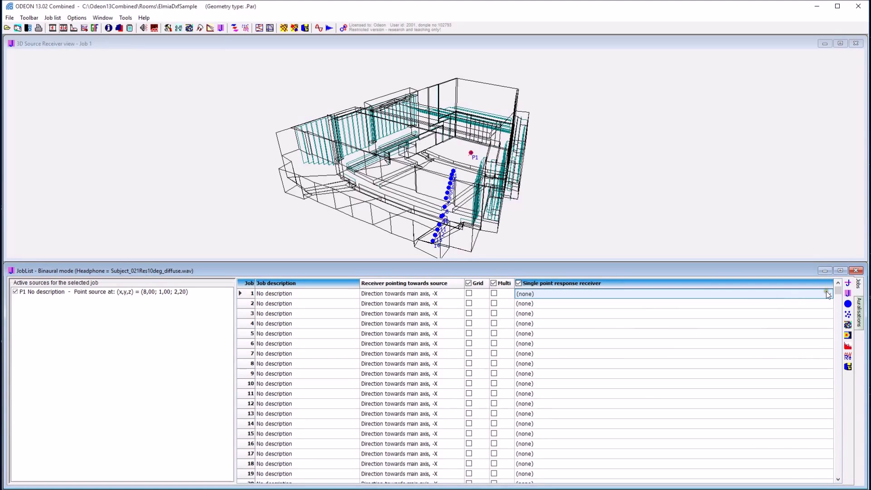
click(823, 295)
click(777, 309)
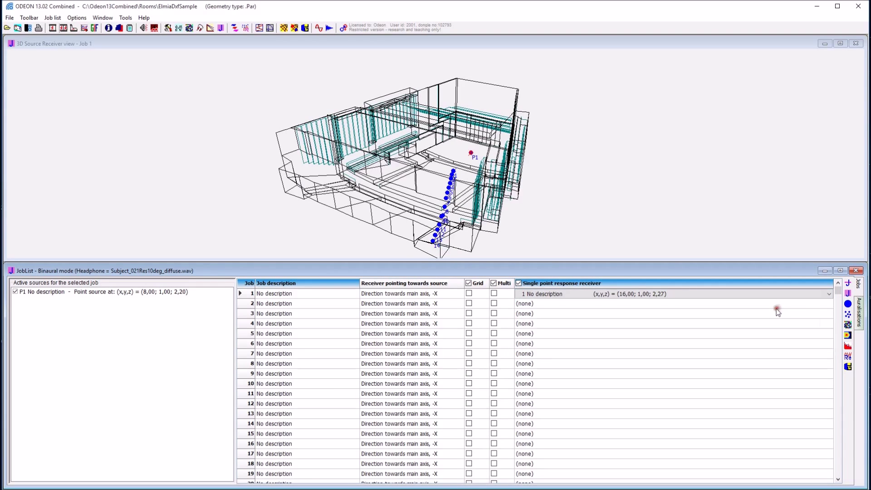
- Run the calculation of job 1 and open its single point response
click(512, 295)
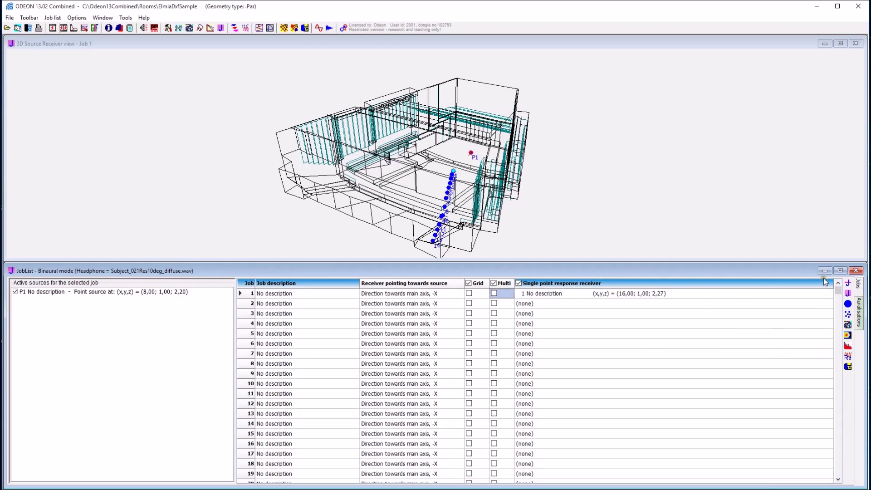
click(849, 283)
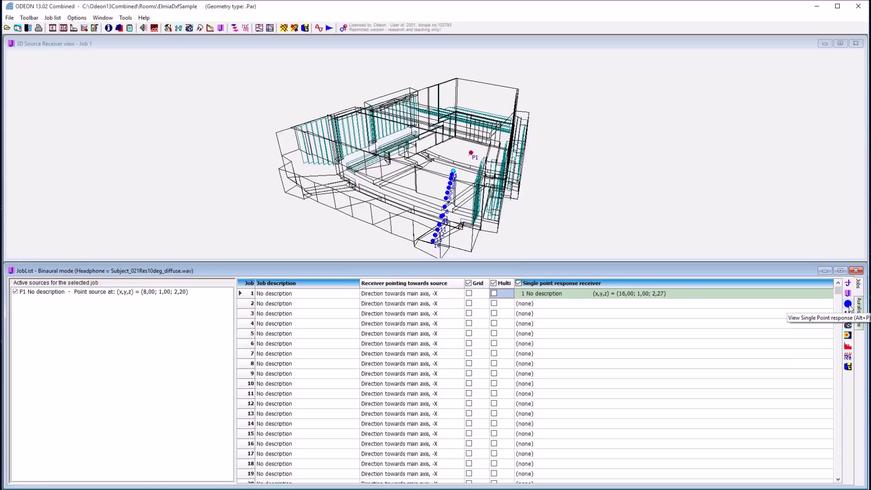
click(848, 305)
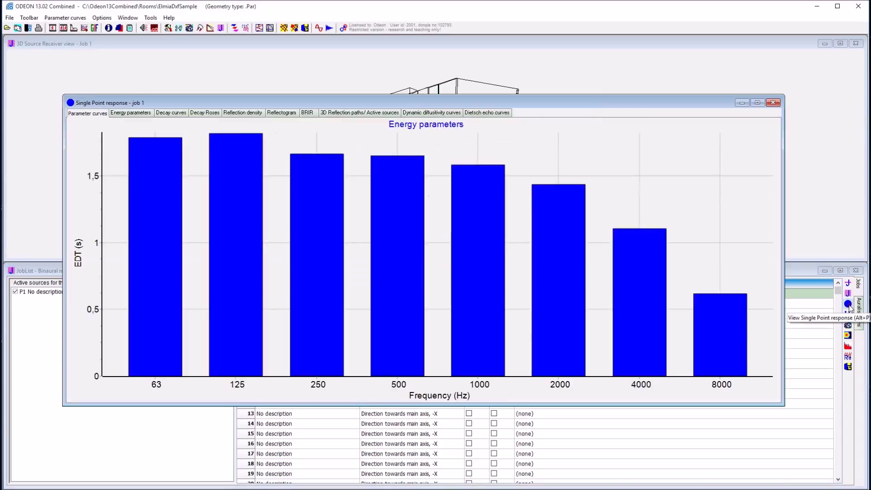
- Examine the energy parameters of receiver 1, highlighting the T(20) deviation, T(30) and Curvature rows
click(127, 113)
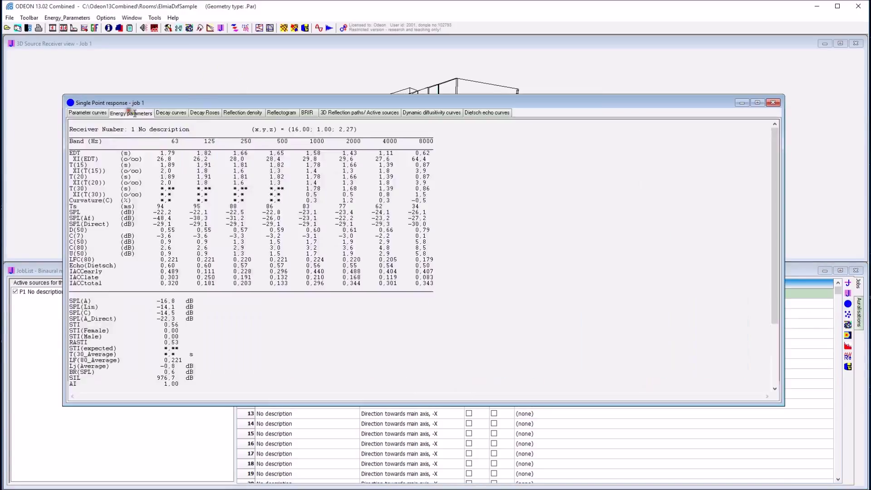
drag(73, 182, 330, 201)
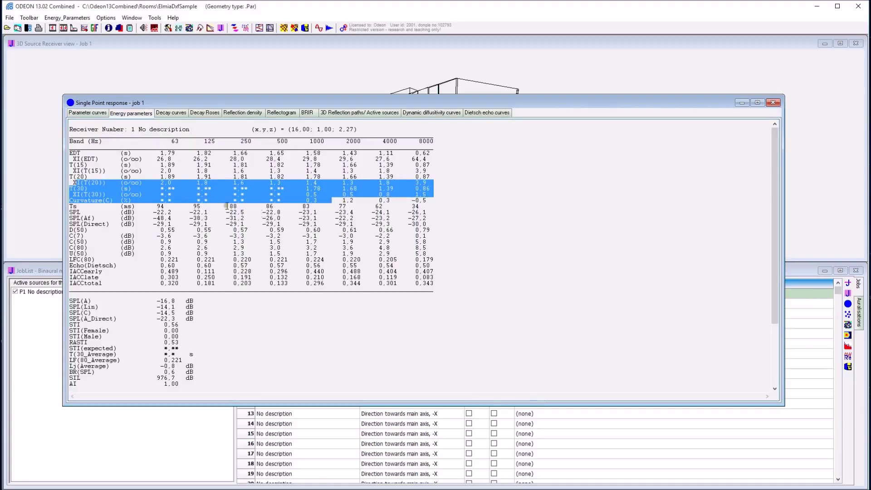
click(443, 199)
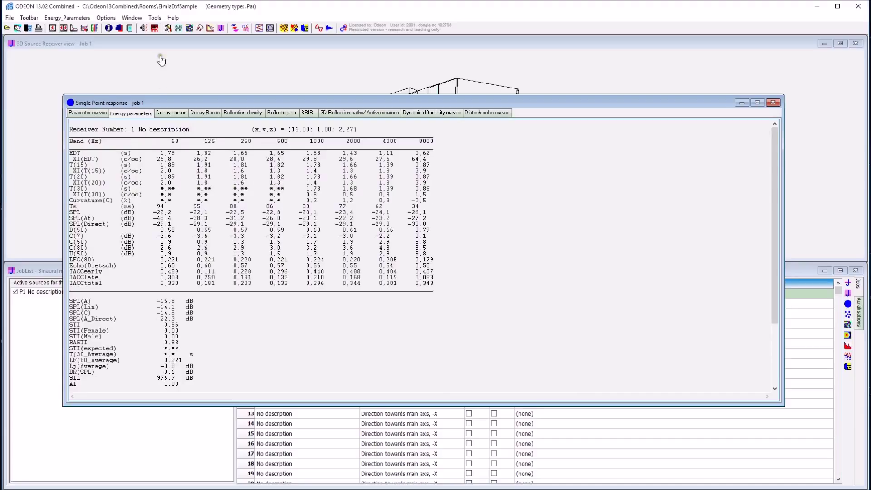
drag(146, 192, 225, 188)
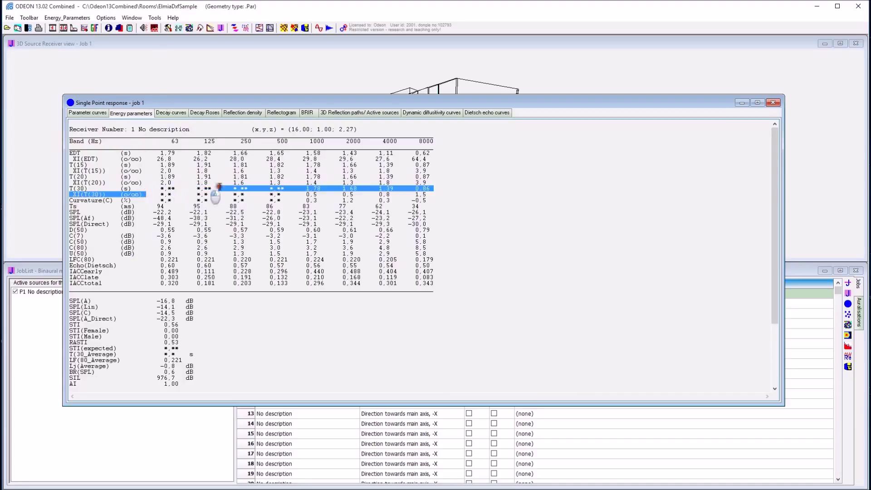
click(94, 188)
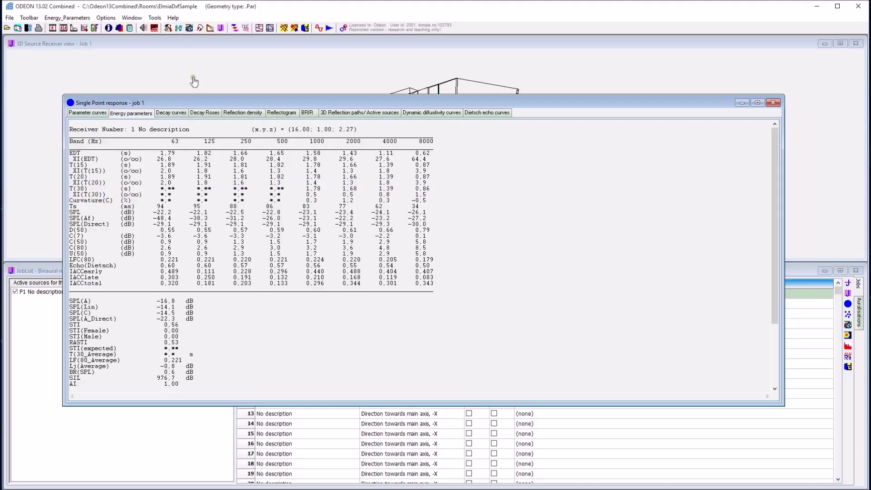
- Set the impulse response length to 2000 ms in the room setup and save the changes, erasing the existing results
click(168, 29)
double_click(421, 186)
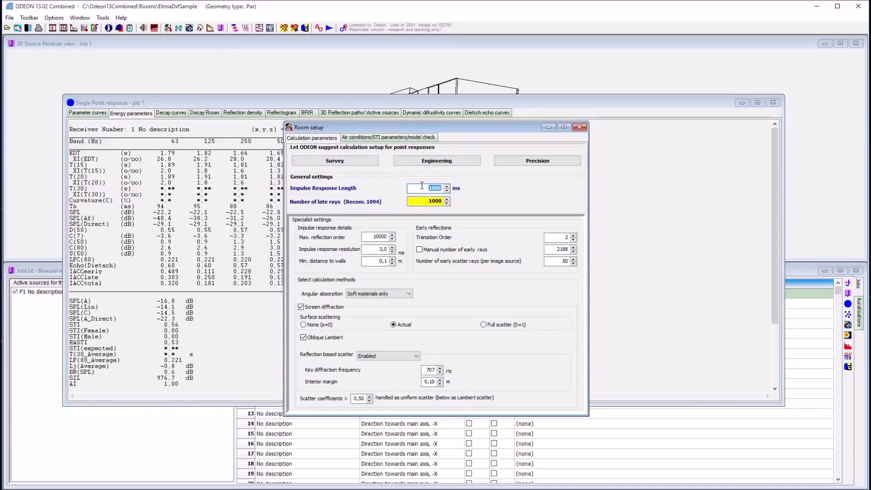
text(200)
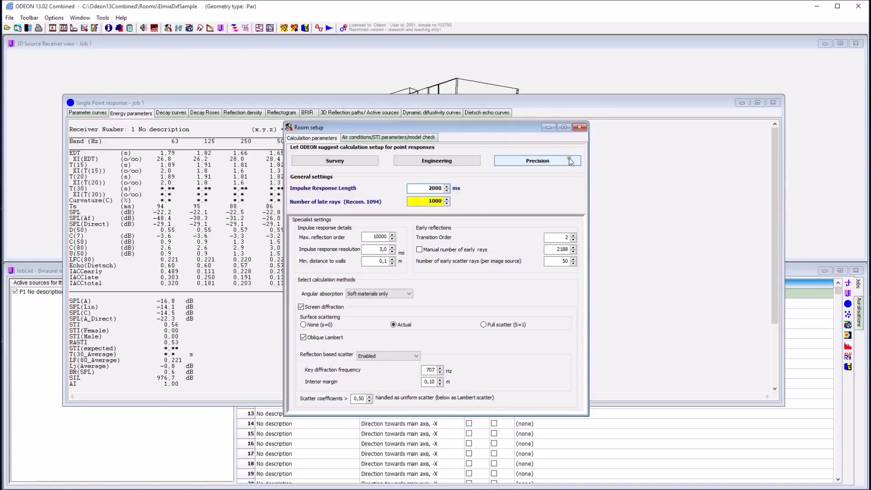
click(581, 129)
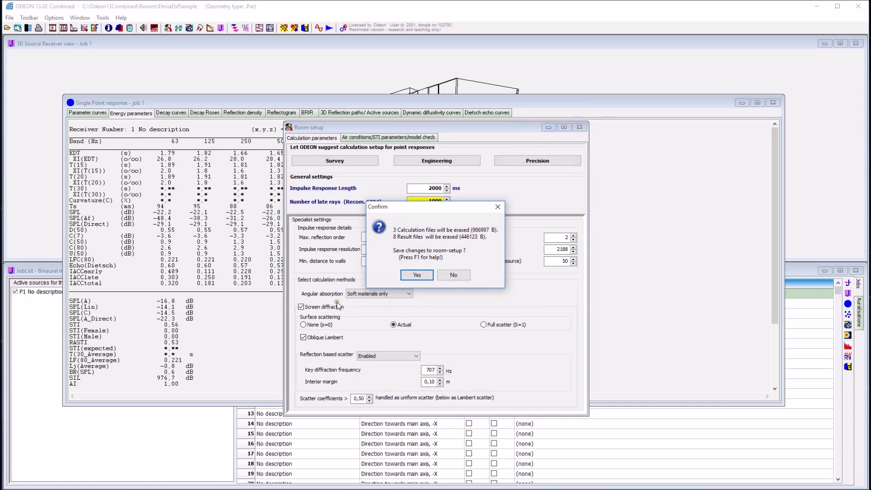
click(422, 275)
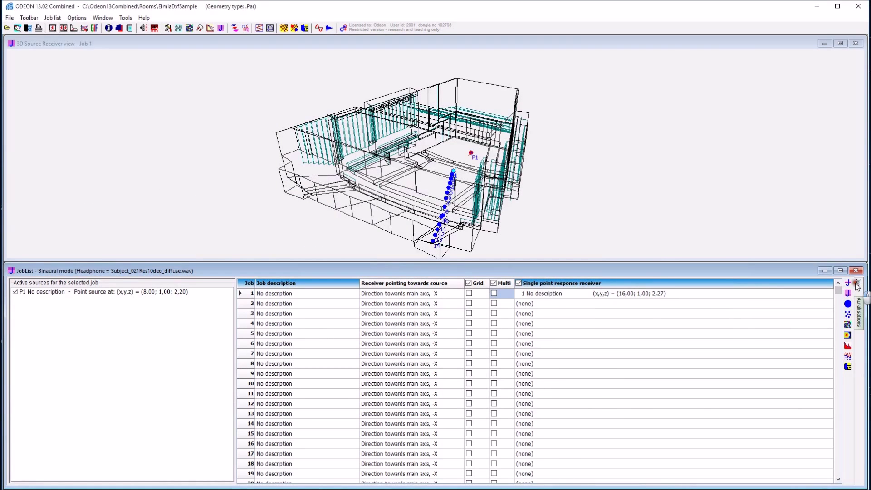
- Recalculate job 1 and show the energy parameters of its single point response
click(845, 291)
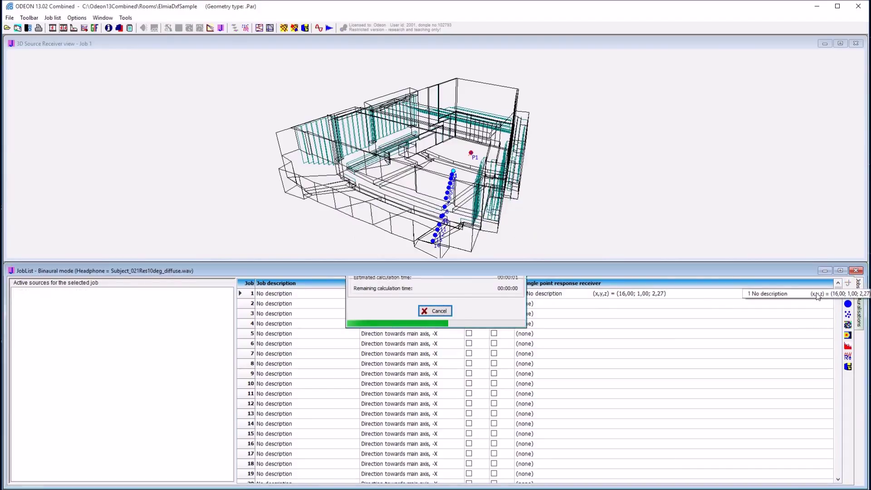
click(848, 305)
click(177, 160)
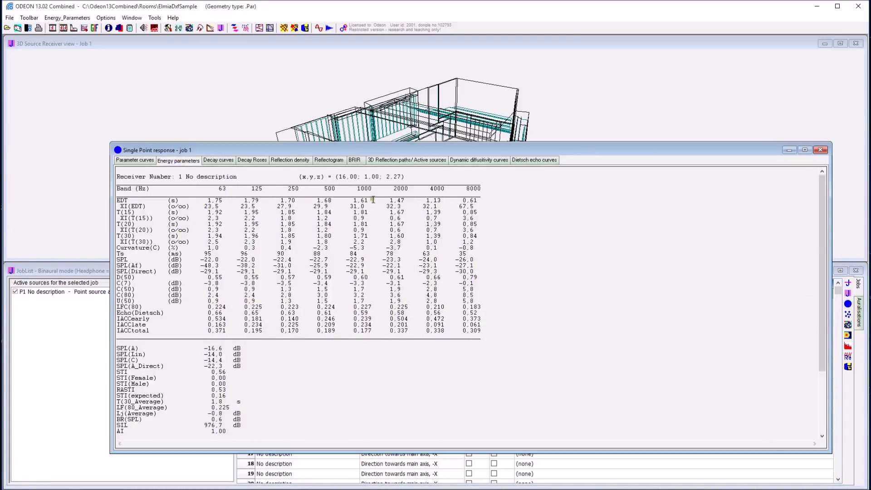
- Examine the decay curves for the 1000 Hz band alone and return to the curves for all bands
click(216, 161)
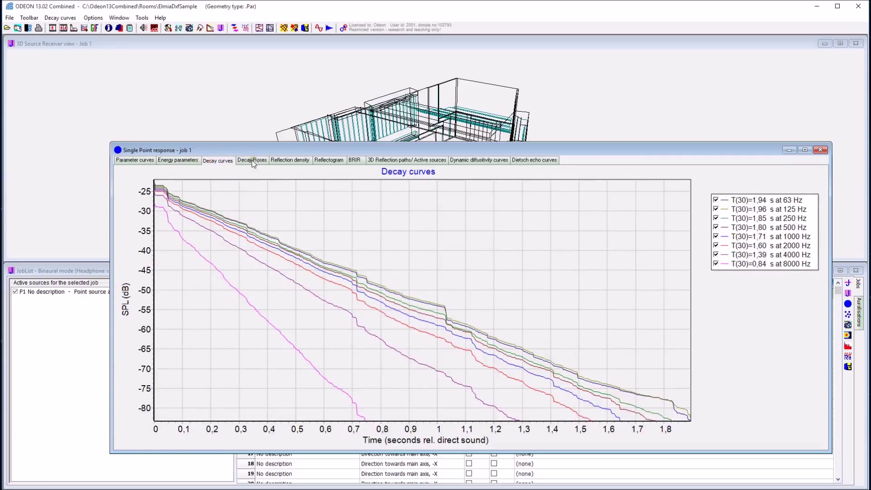
click(336, 215)
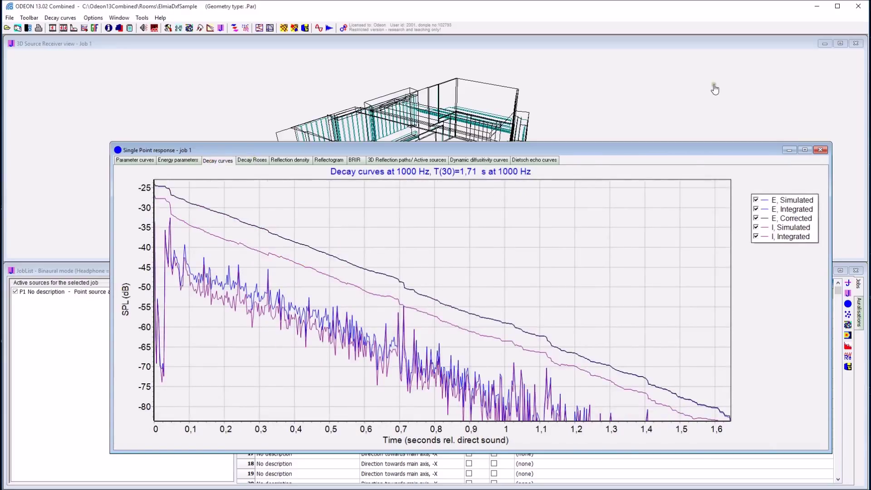
click(573, 282)
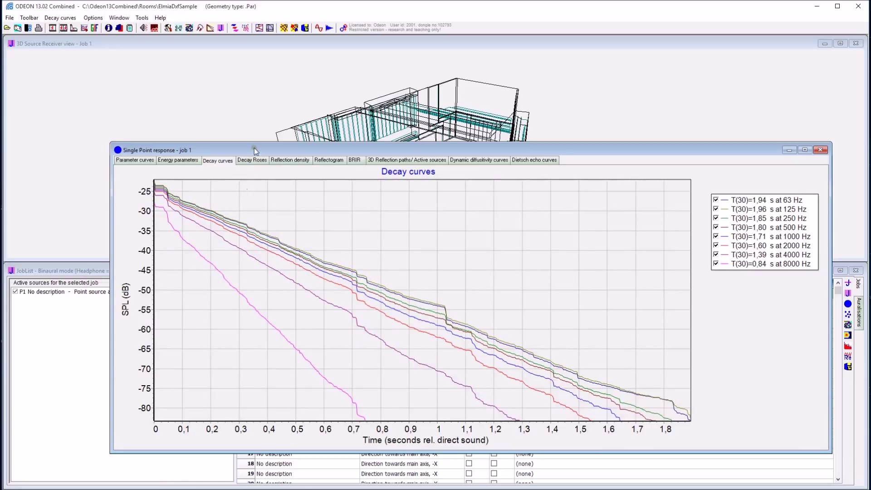
- Examine the decay roses and the reflection density of the single point response
click(255, 162)
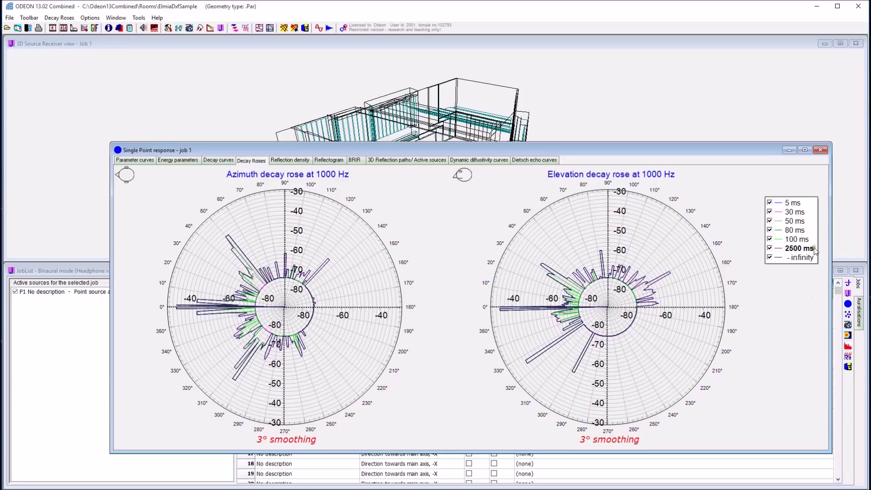
click(285, 159)
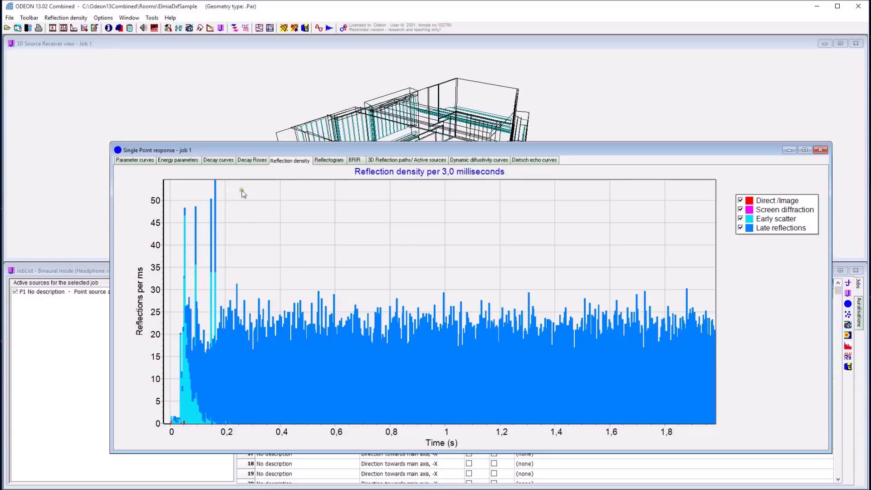
- Select the second-order reflection just before 0,09 s in the reflectogram and show its 3D reflection path
click(320, 161)
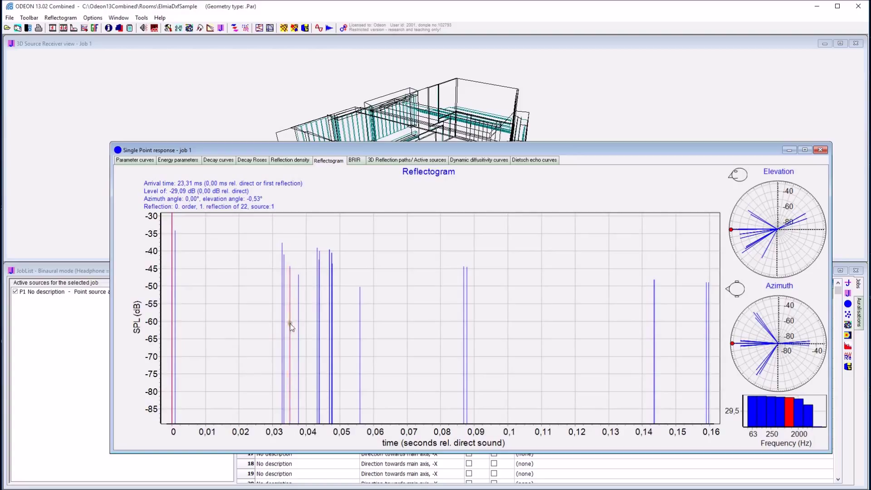
click(467, 273)
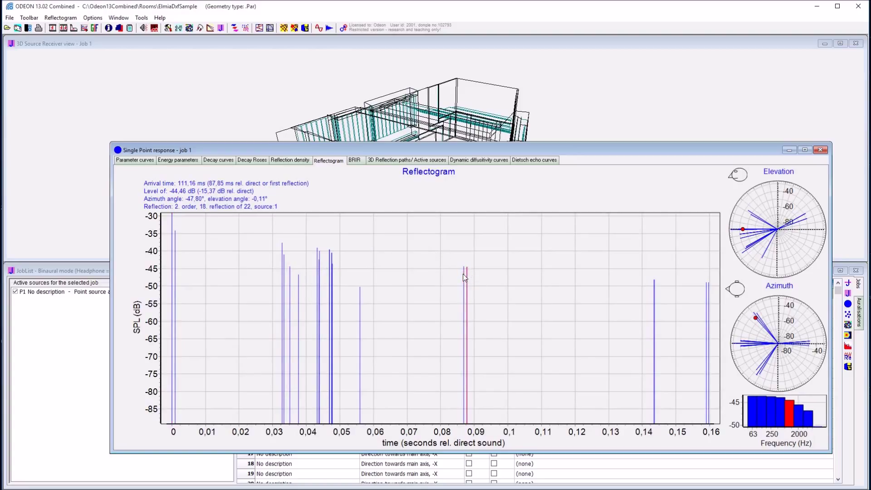
double_click(463, 274)
- Trace the displayed reflection path back to source P1 and forward again to receiver 1, one reflection at a time
drag(482, 376, 548, 357)
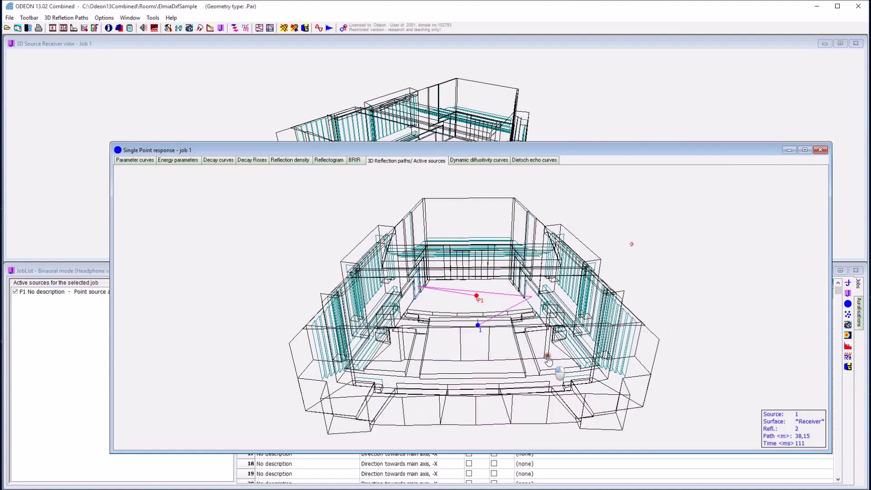
key(Left)
key(Left)
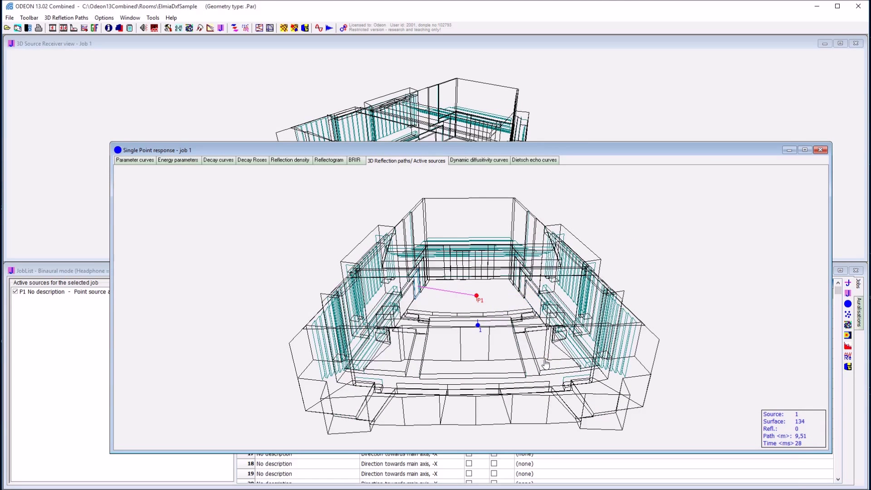
key(Left)
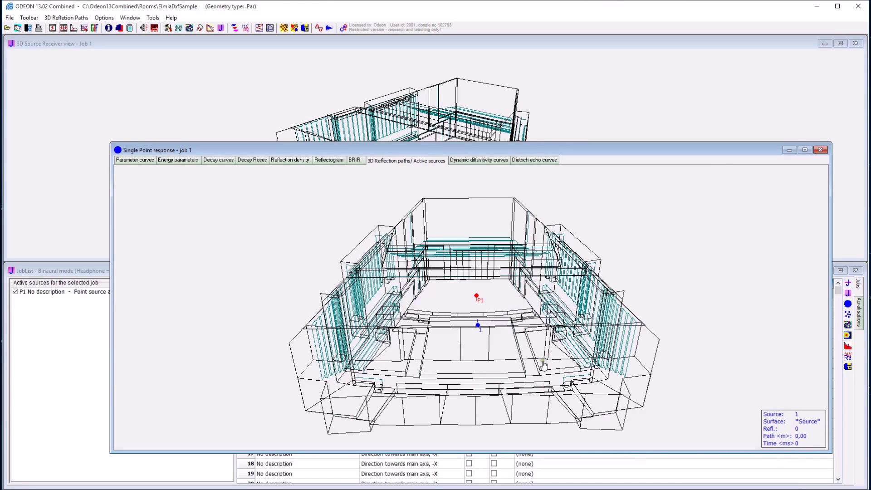
key(Right)
key(Right)
key(Right)
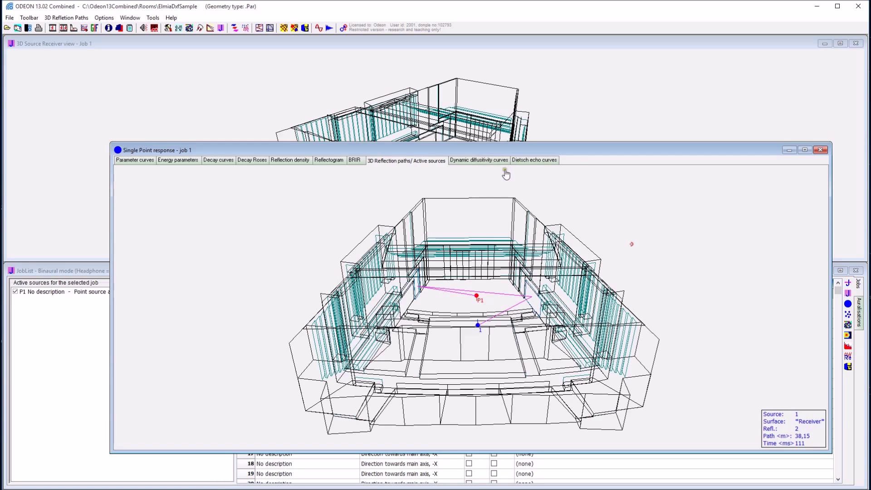
- View the binaural room impulse response for both ears and close the single point response
click(356, 161)
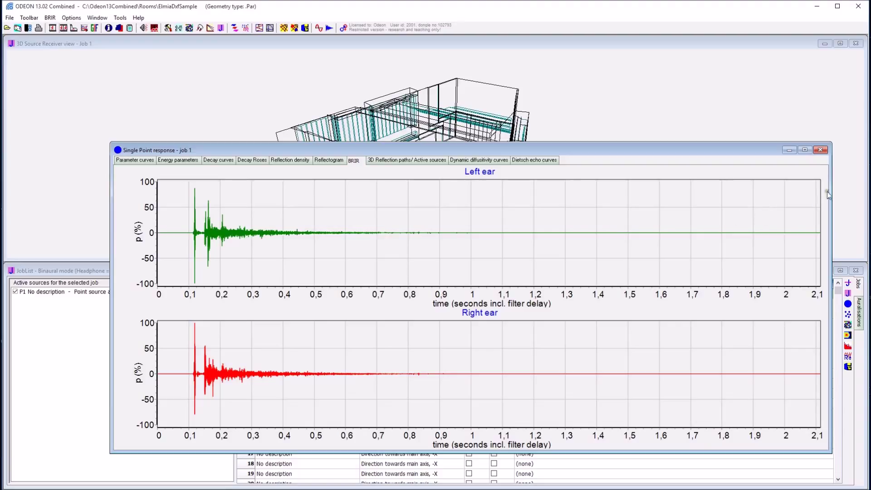
click(825, 150)
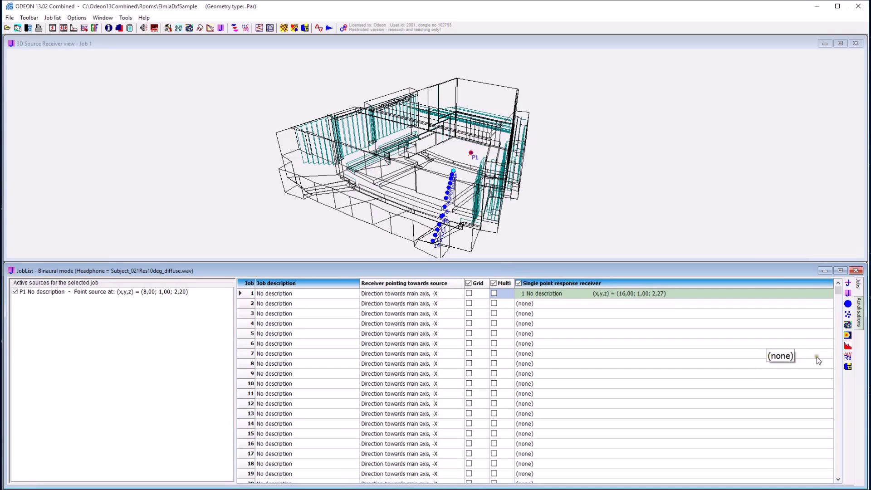
- Open streaming convolution for job 1, play the Agora signal, and compare the auralisation with the dry input signal
click(847, 359)
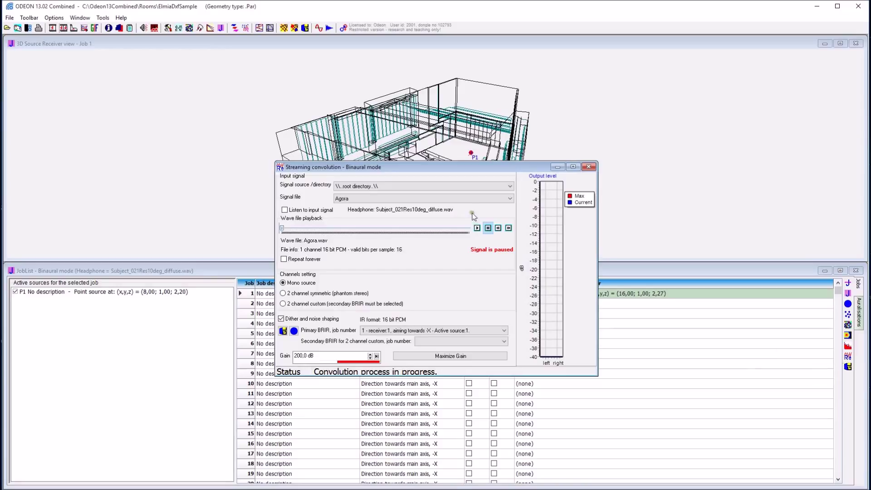
click(476, 228)
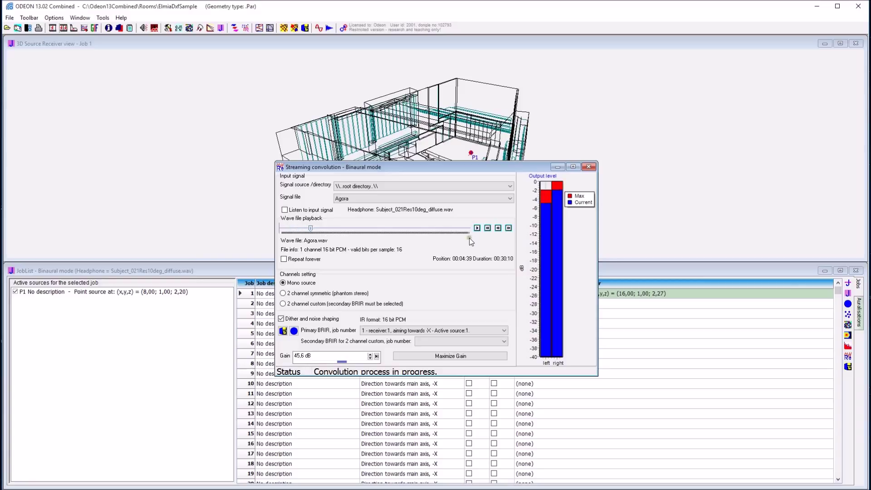
click(290, 210)
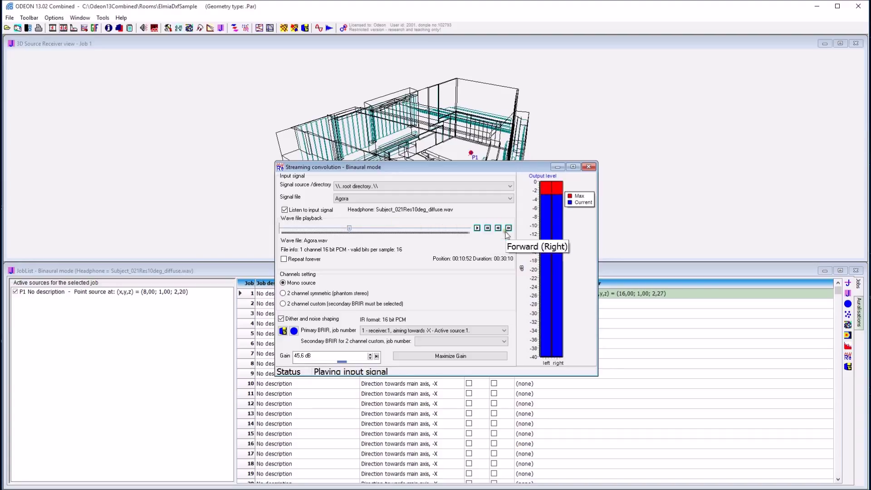
click(478, 229)
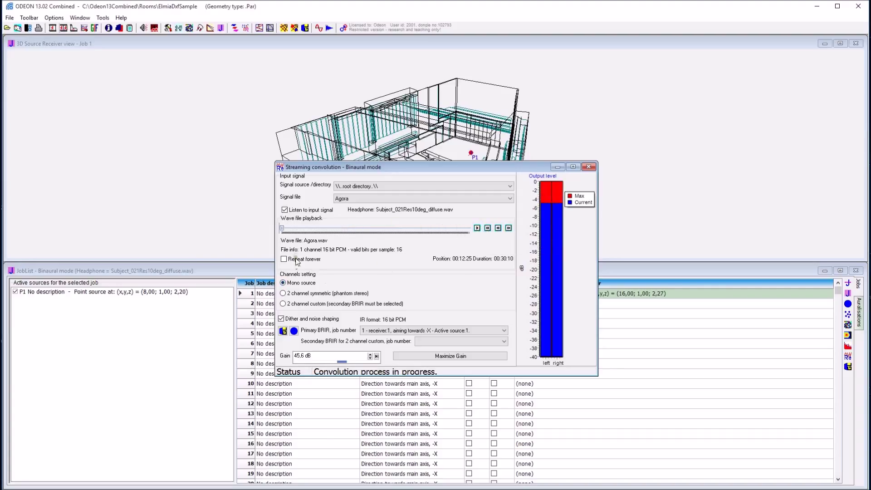
click(285, 210)
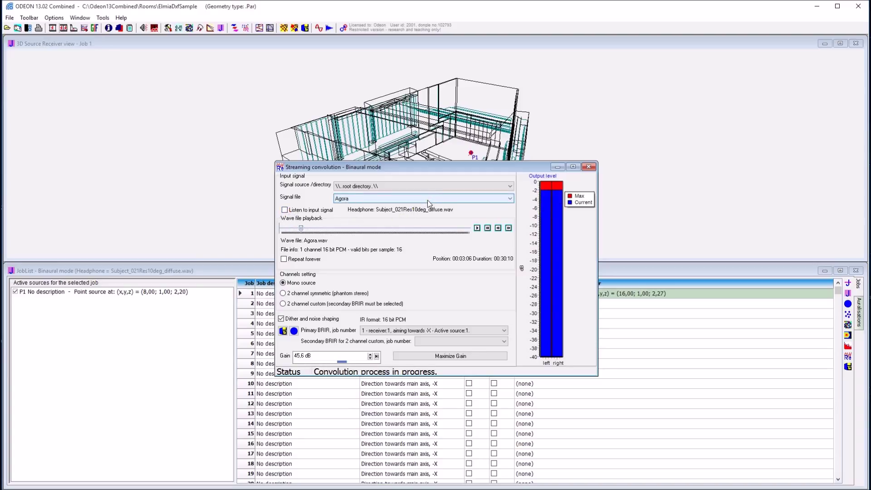
- Auralise the signal file "Alto_recorder, Telemann, Suite" and close the streaming convolution
click(427, 201)
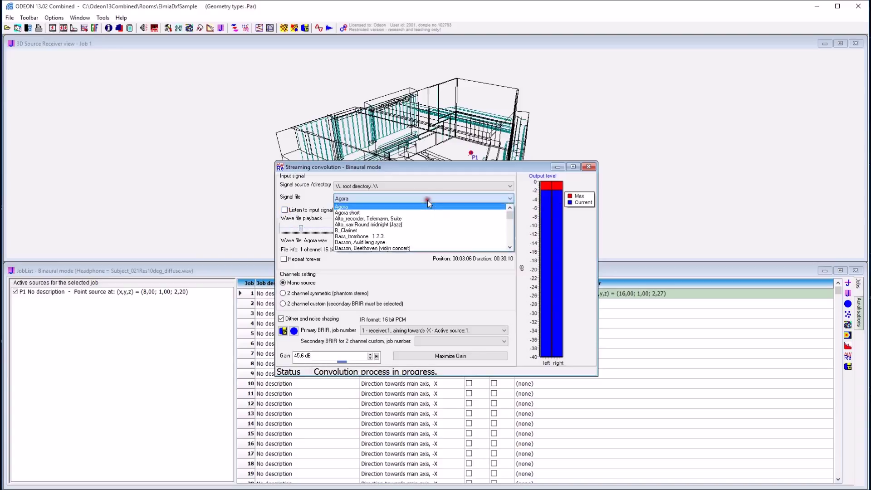
click(405, 219)
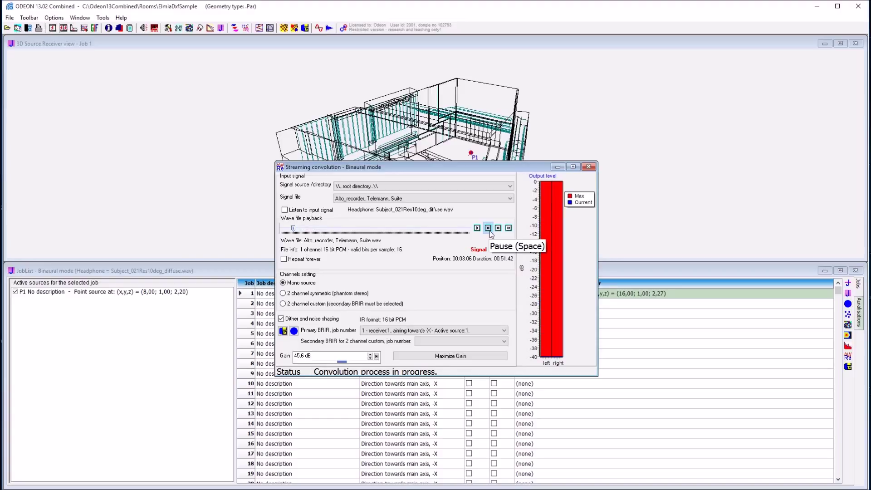
click(591, 168)
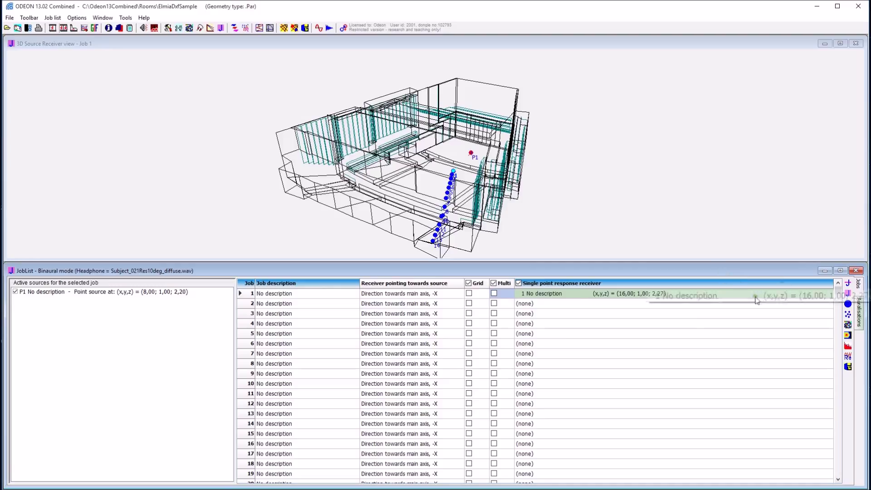
- Enable the multi point response for job 1, run the calculation, and rotate the source-receiver view of the hall
click(494, 293)
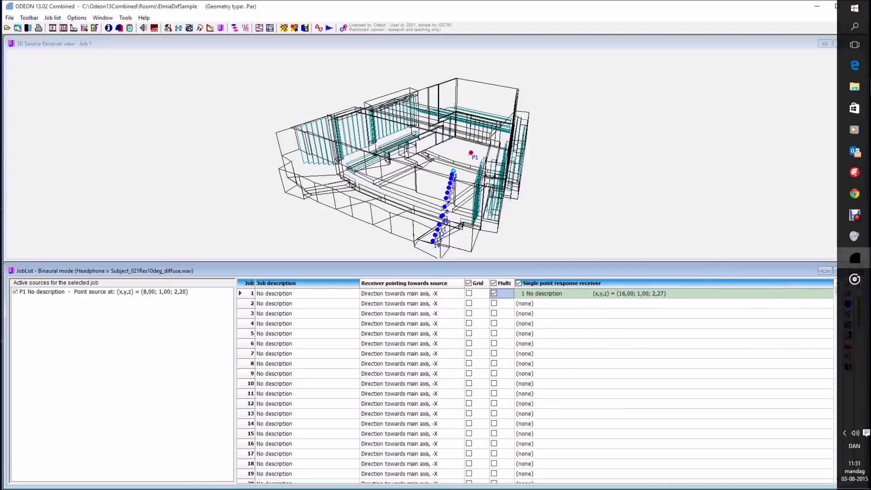
click(847, 283)
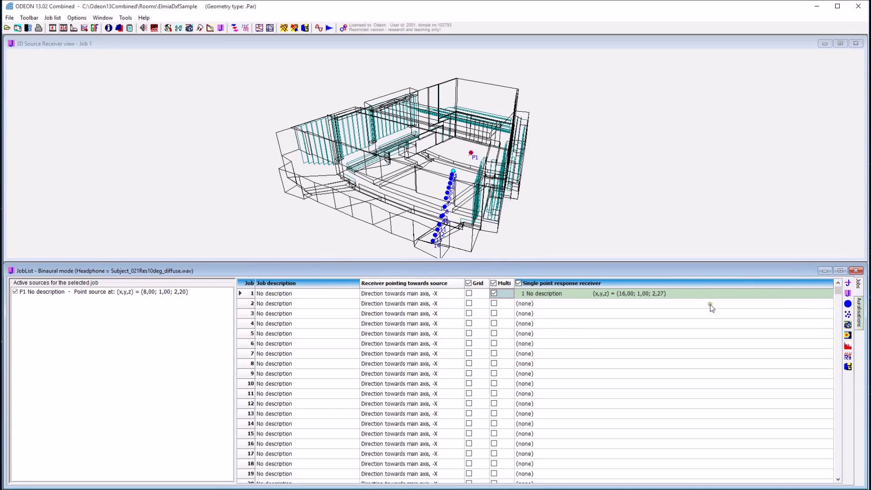
drag(518, 188, 408, 234)
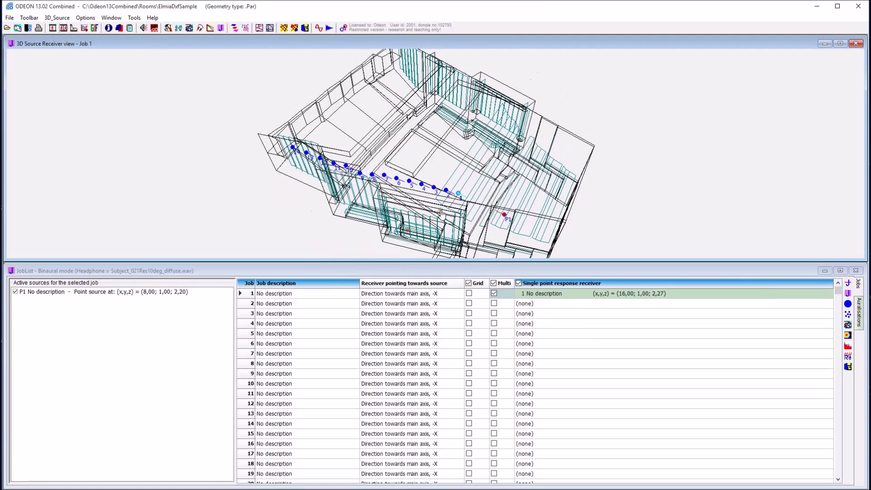
- Open the multi point results for job 1 and browse the first energy parameter curves for all receivers from EDT to SPL
click(848, 315)
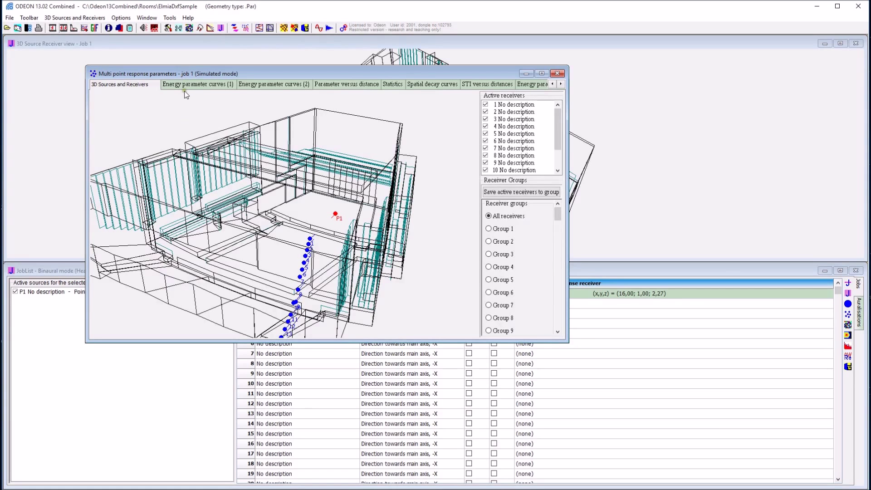
drag(231, 239, 255, 237)
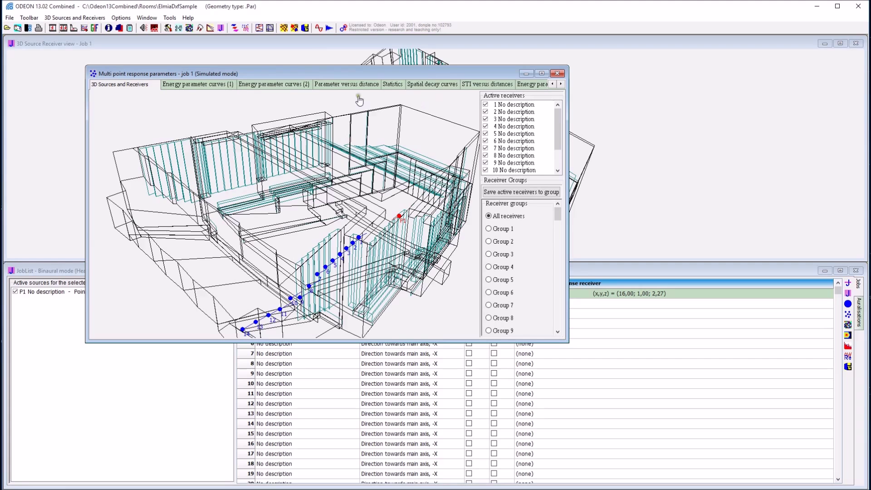
click(225, 86)
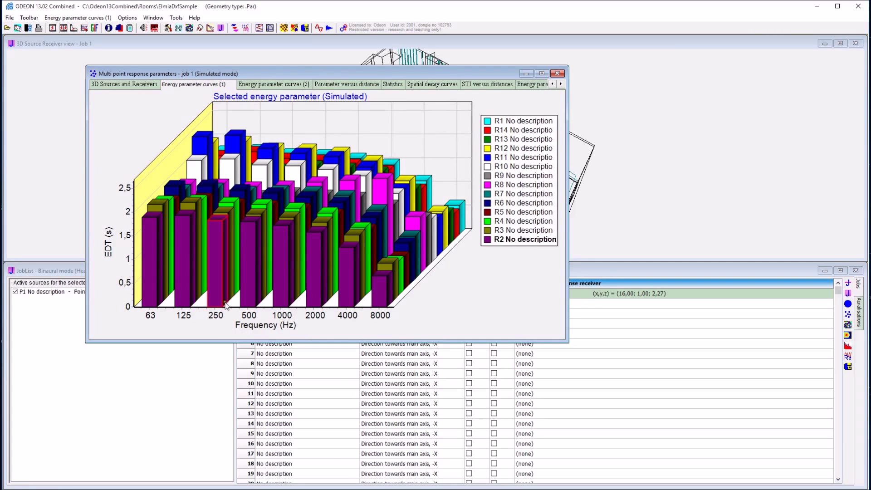
key(Down)
key(Down)
key(Down)
key(Down)
key(Down)
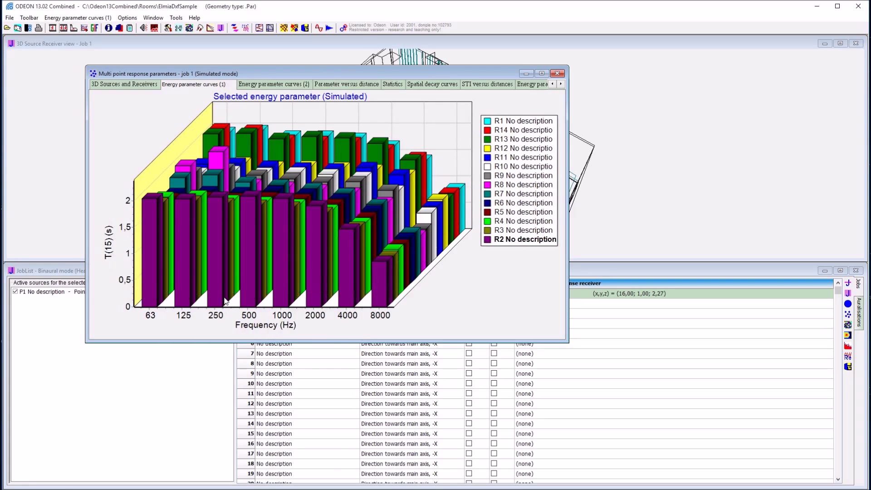
key(Down)
key(Down)
key(Down)
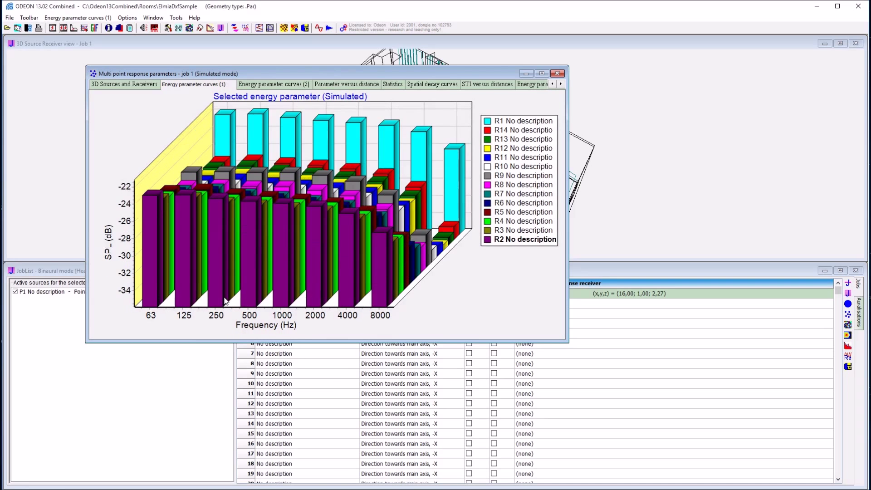
- Review the simulated parameters versus distance and browse the statistics for the active receivers up to XI(T(20))
click(279, 85)
click(332, 84)
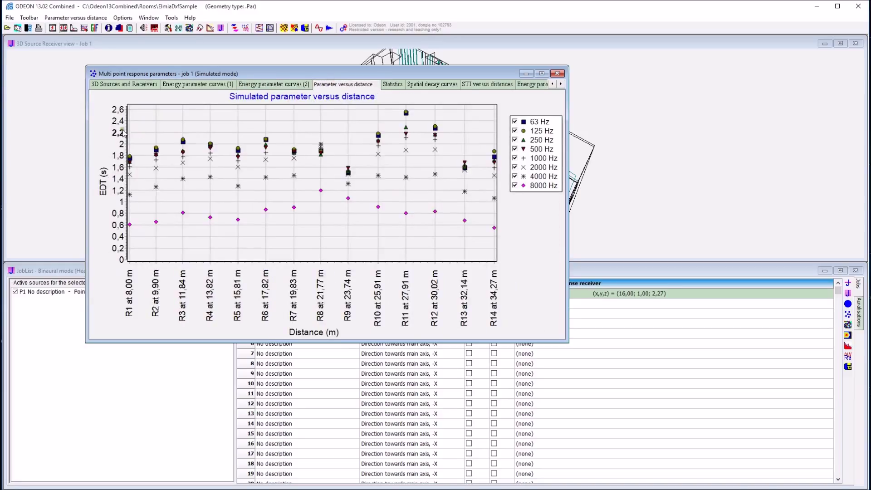
click(398, 85)
key(Down)
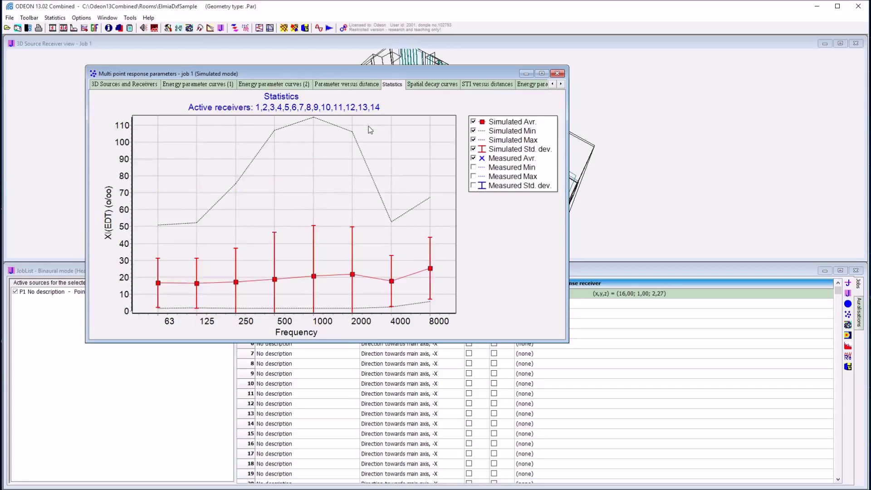
key(Down)
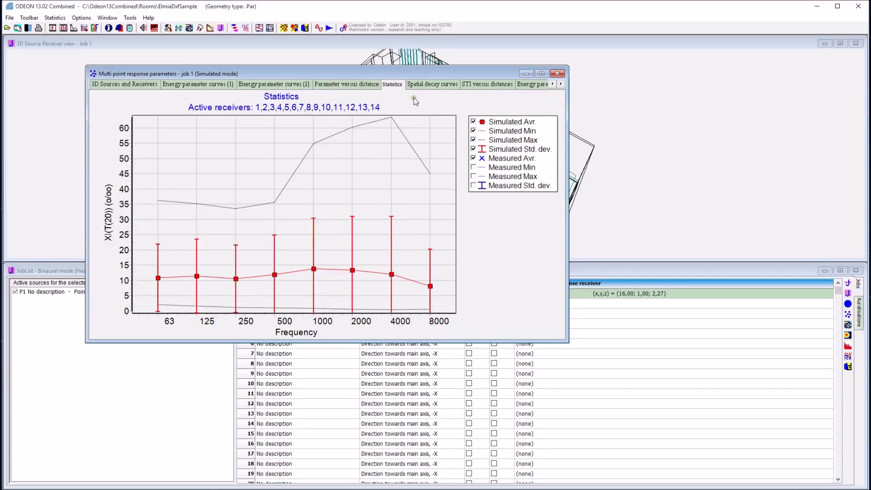
- Review the spatial decay and STI versus distance plots and read through the energy parameter listing per receiver
click(430, 85)
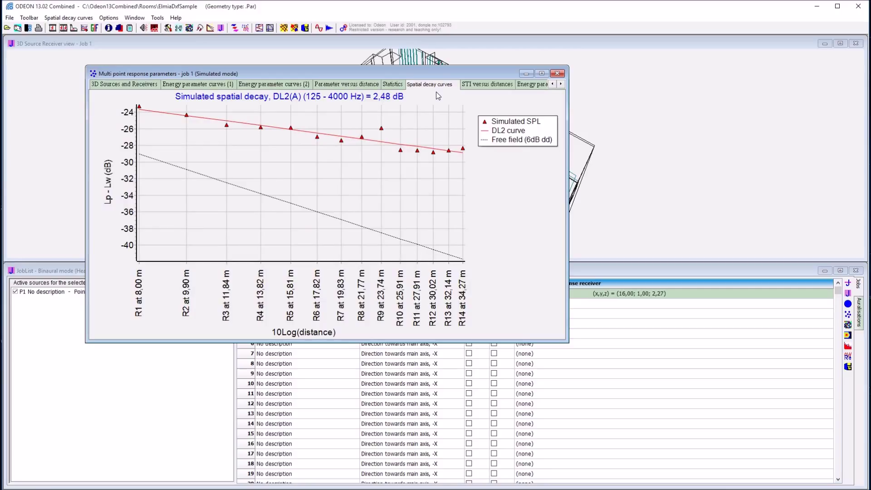
click(482, 84)
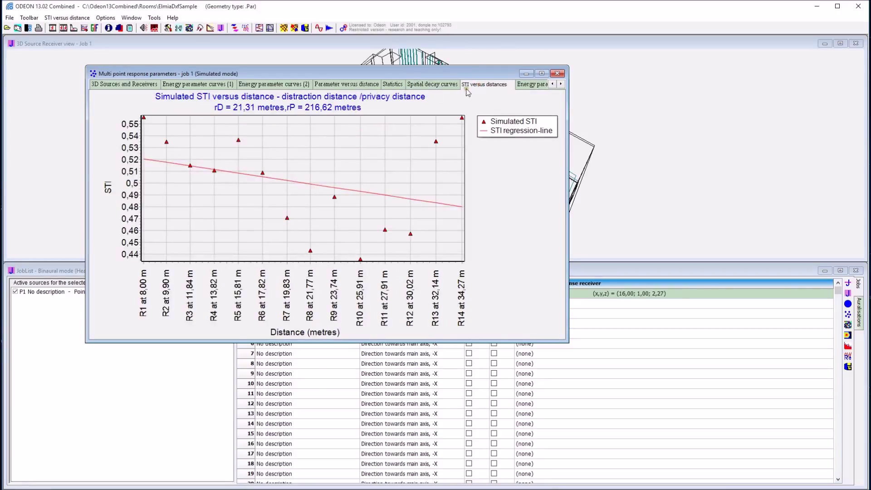
click(532, 84)
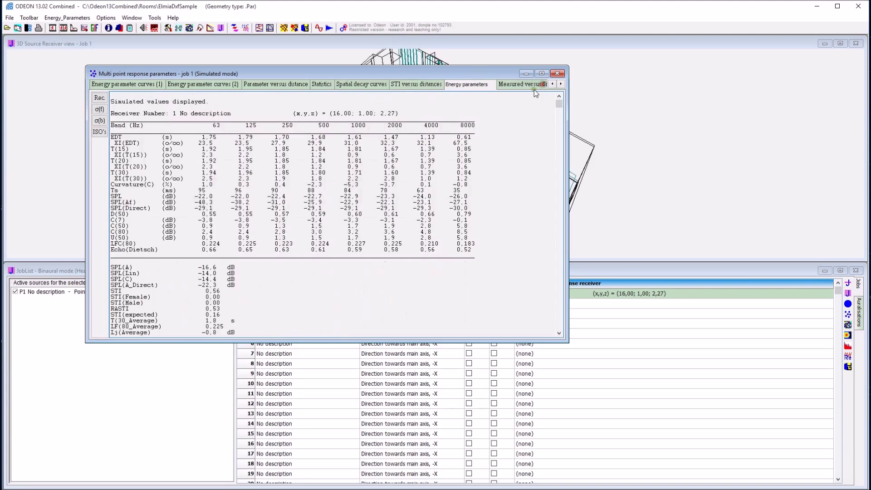
scroll(322, 120, down, 5)
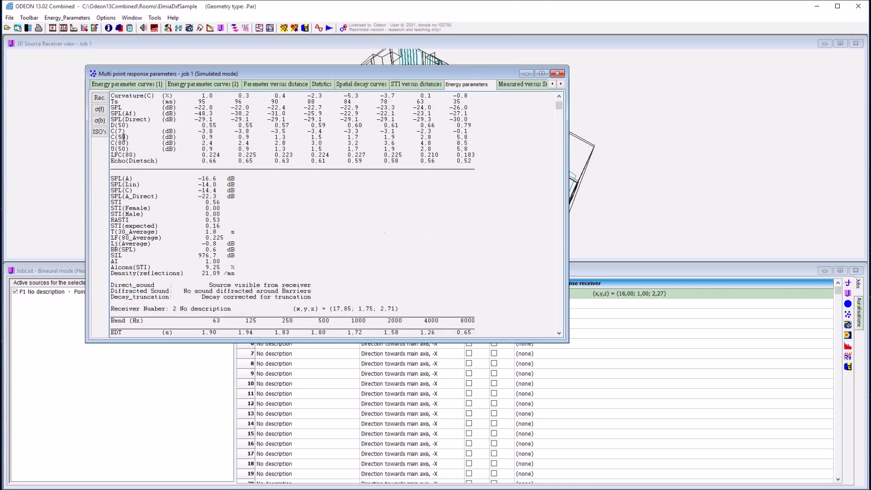
- View the measured versus simulated comparison and close the multi point response results
click(517, 85)
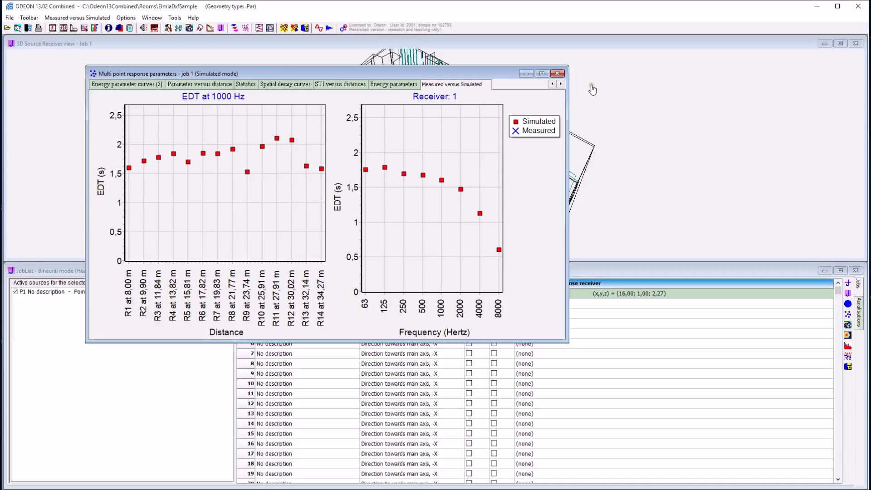
click(555, 76)
click(556, 74)
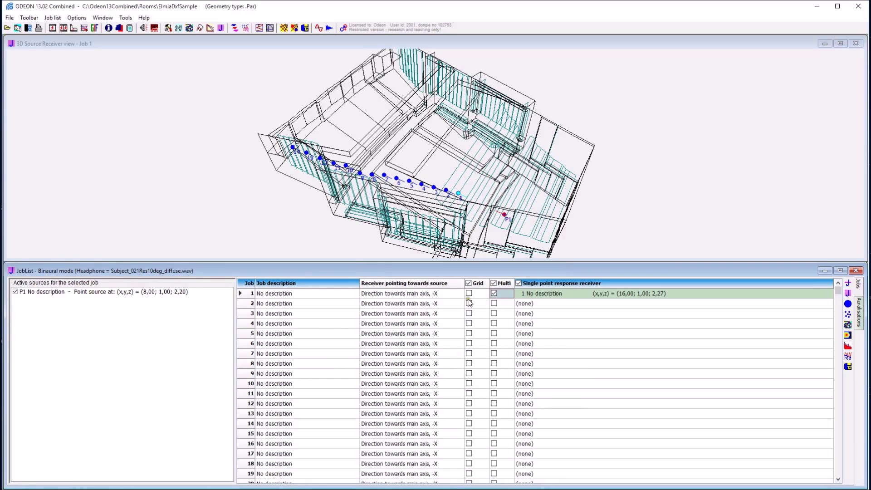
- Open the grid definition, select receiver surfaces automatically, and deselect the CEILING surfaces 370, 374 and 375
click(189, 28)
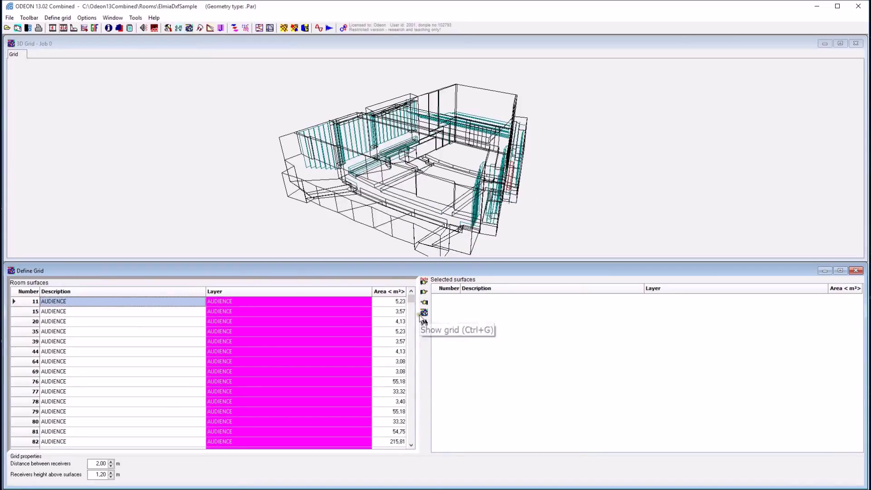
click(424, 281)
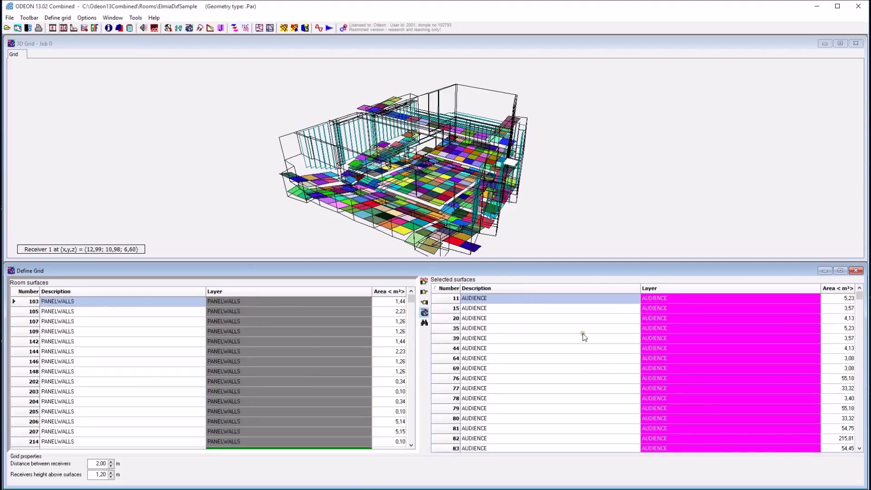
drag(857, 294, 851, 371)
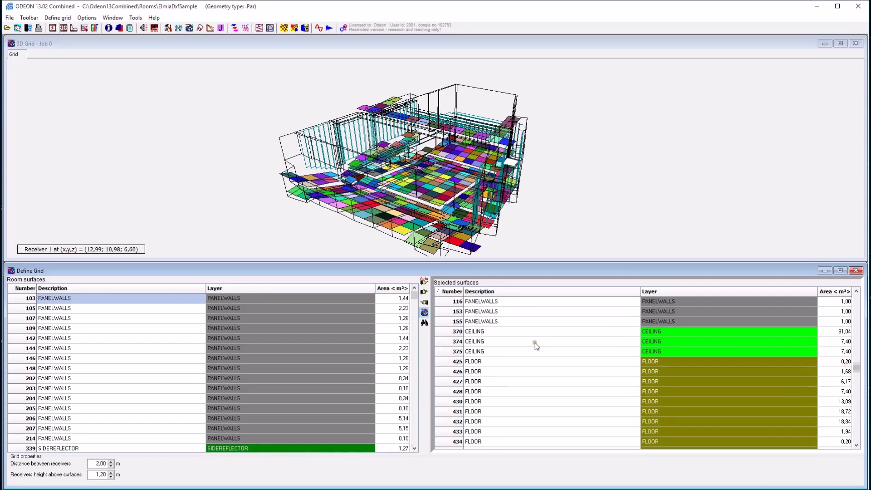
click(538, 331)
shift+click(534, 350)
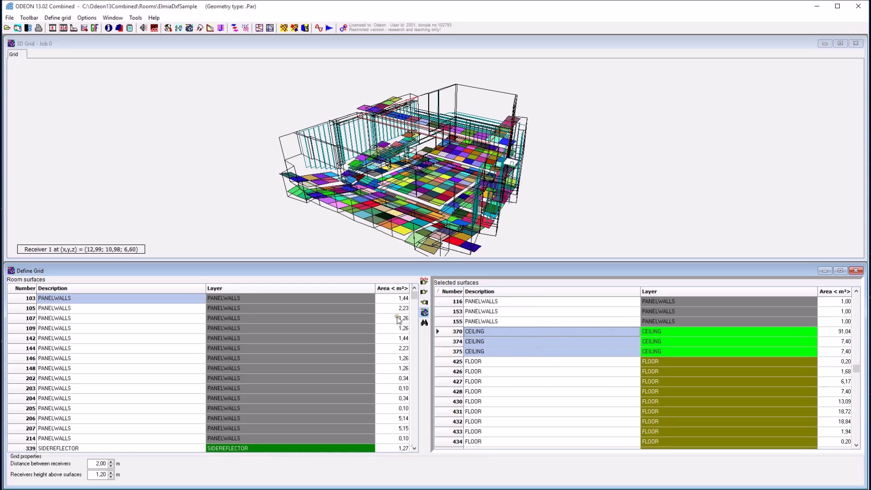
click(424, 292)
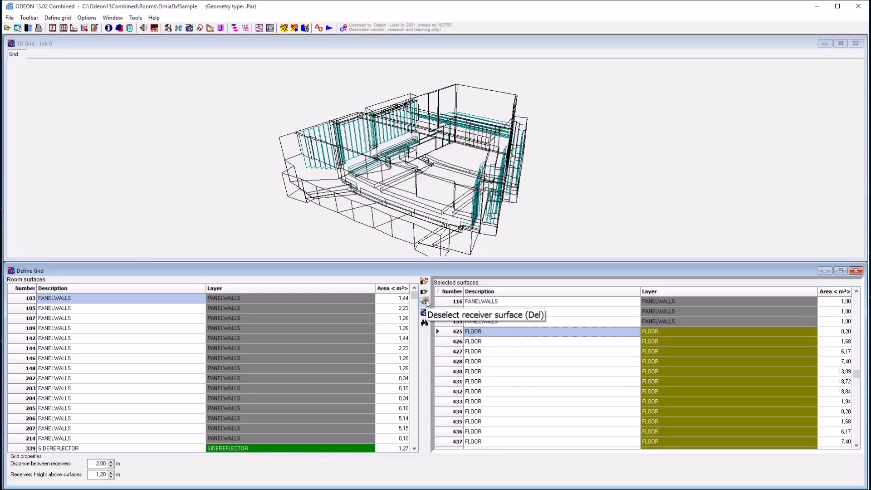
- Check floor surfaces 426 and 431 in the model and remove REFLECTOR surfaces 457 and 469 from the selected surfaces
click(511, 341)
click(510, 381)
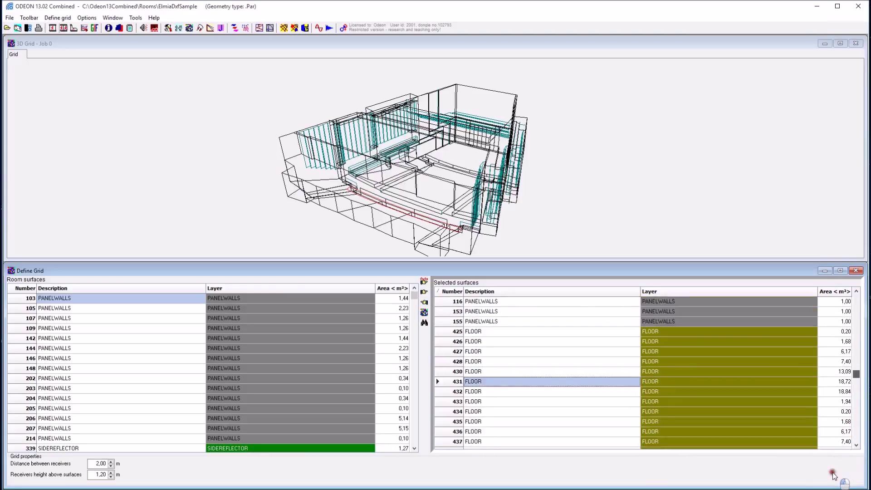
drag(832, 472, 841, 445)
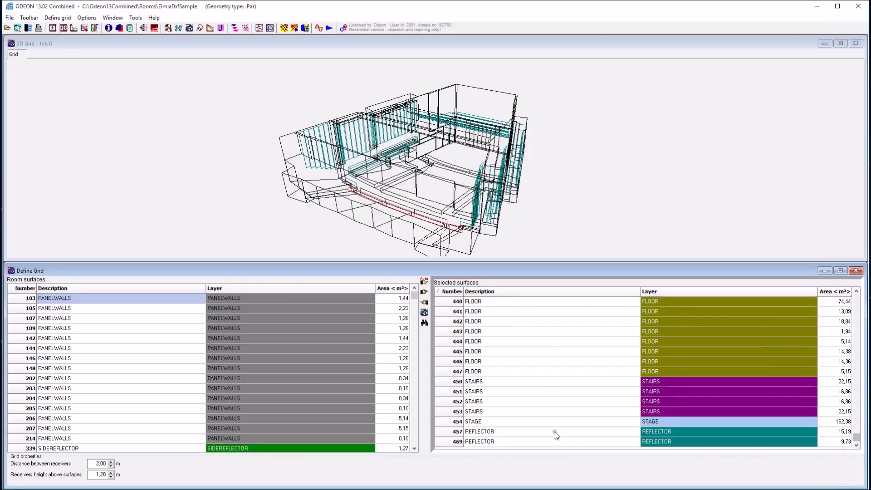
click(555, 431)
shift+click(546, 439)
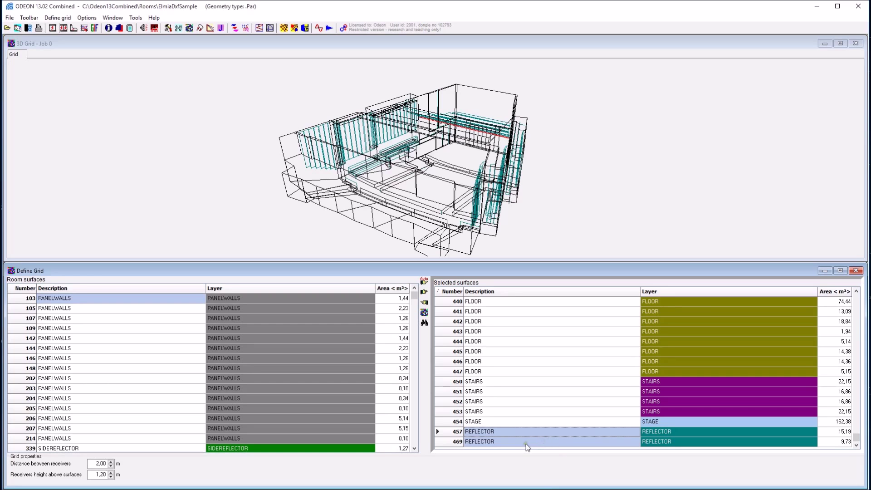
key(Delete)
- Check the selected STAIRS surfaces, display the receiver grid, and inspect it from another angle in the 3D model
key(Up)
key(Up)
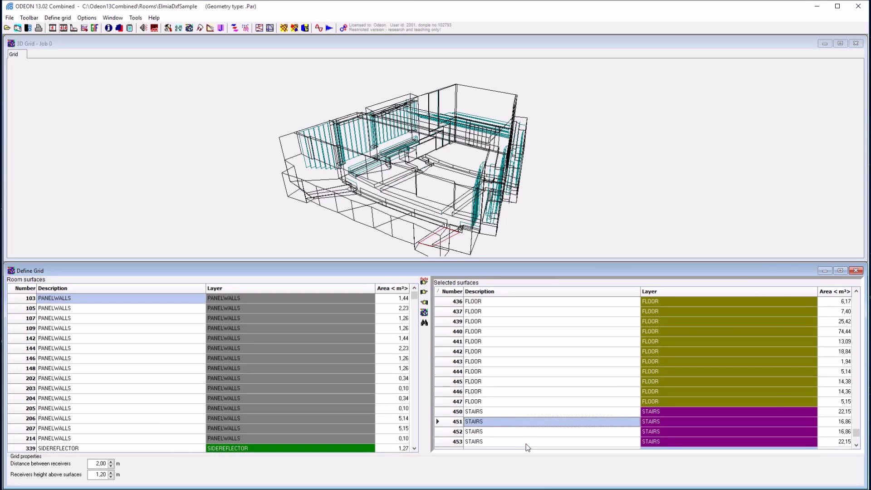
click(424, 312)
drag(454, 155, 215, 145)
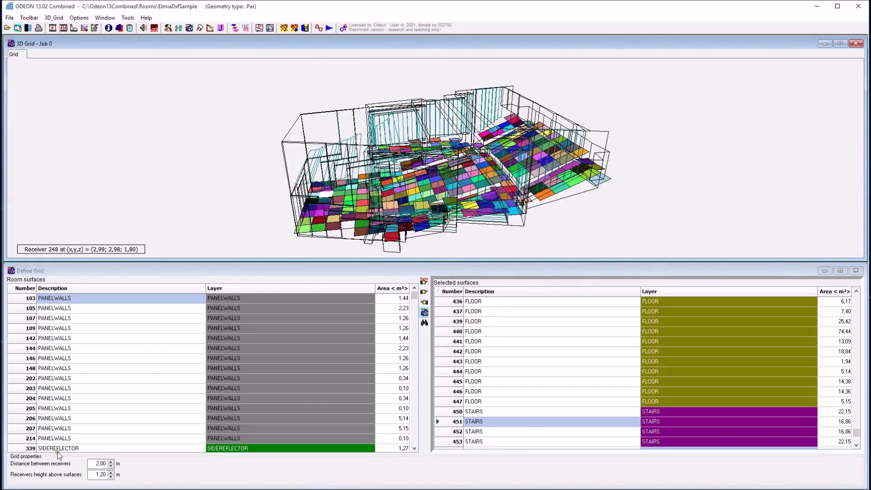
- Set the distance between grid receivers to 1 m, display the refined grid, and close the grid definition
drag(94, 463, 106, 471)
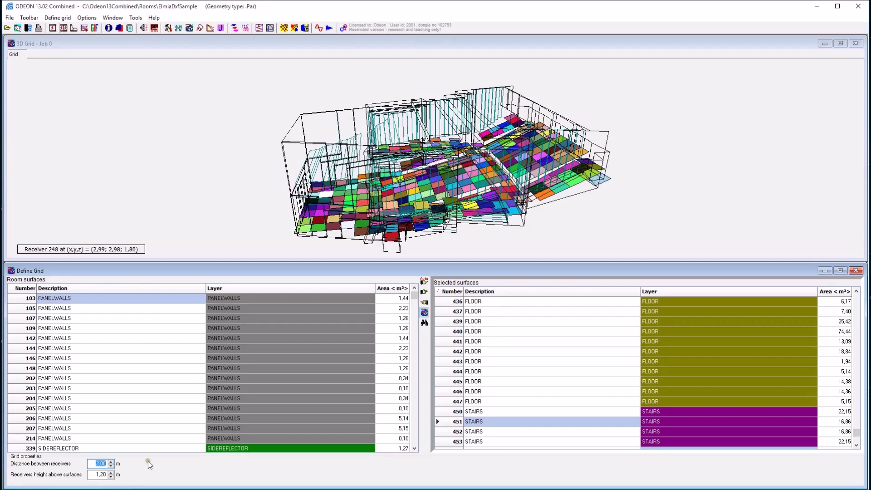
text(1)
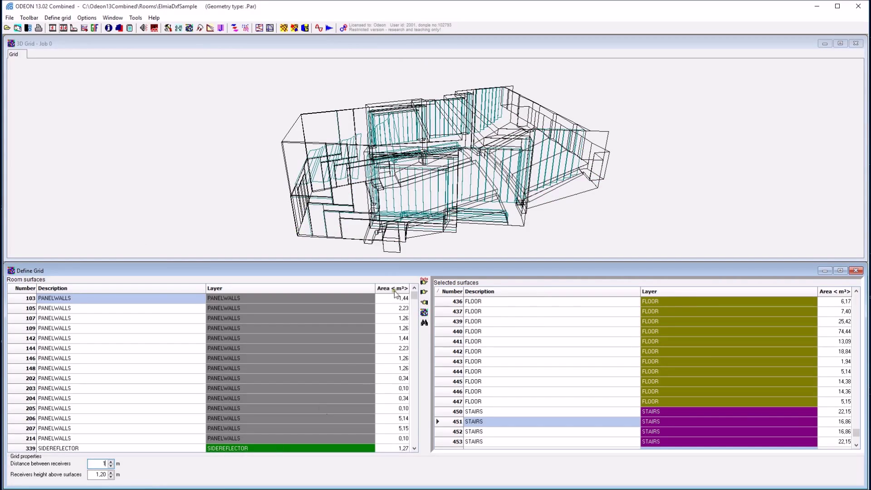
click(424, 313)
drag(531, 166, 510, 143)
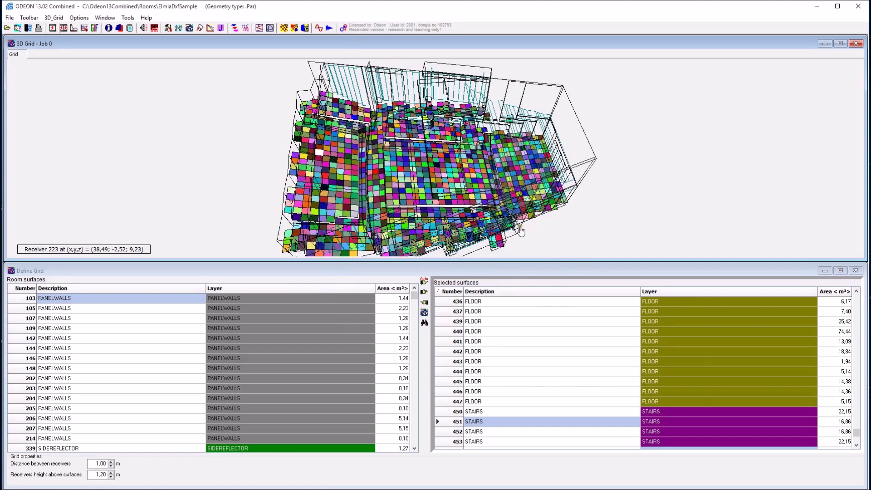
click(859, 282)
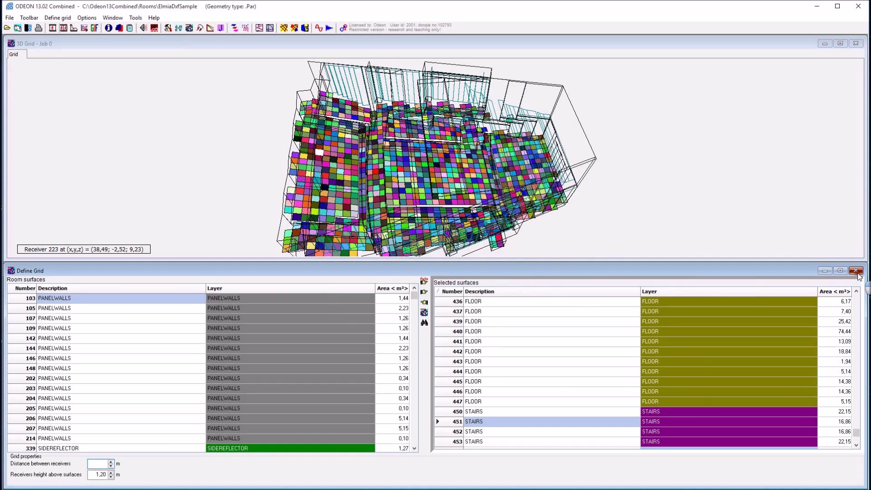
click(857, 271)
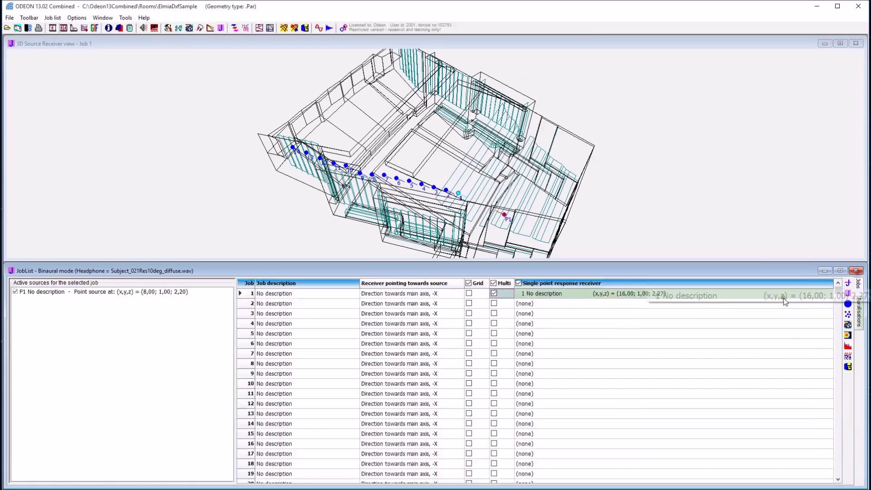
- Enable the Grid response for job 1 and start its calculation
click(469, 293)
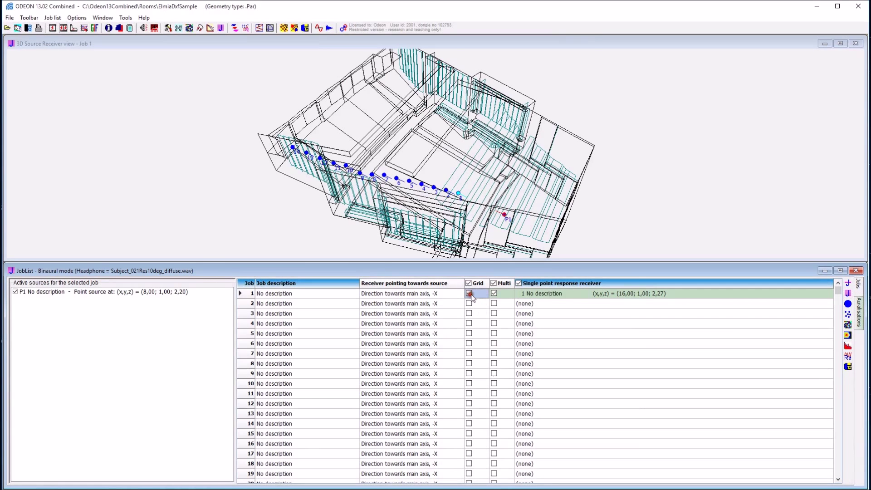
click(847, 285)
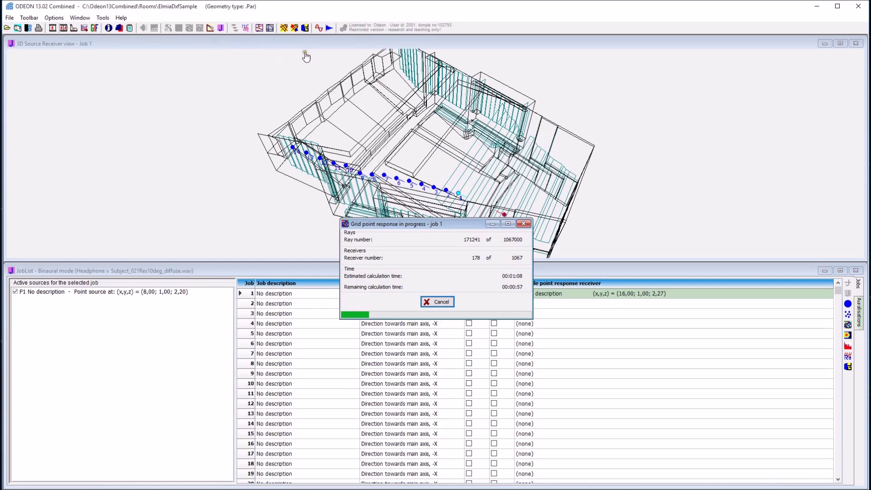
- Open the 3D OpenGL view of the hall and move through it to view the receivers above the audience area
click(304, 29)
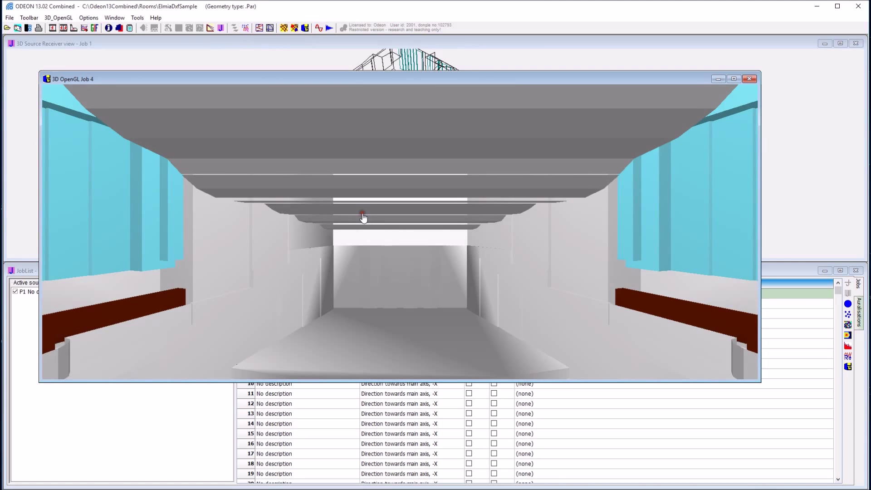
scroll(363, 224, down, 3)
scroll(364, 224, down, 1)
right_drag(417, 312, 301, 228)
drag(301, 228, 285, 258)
drag(342, 253, 309, 241)
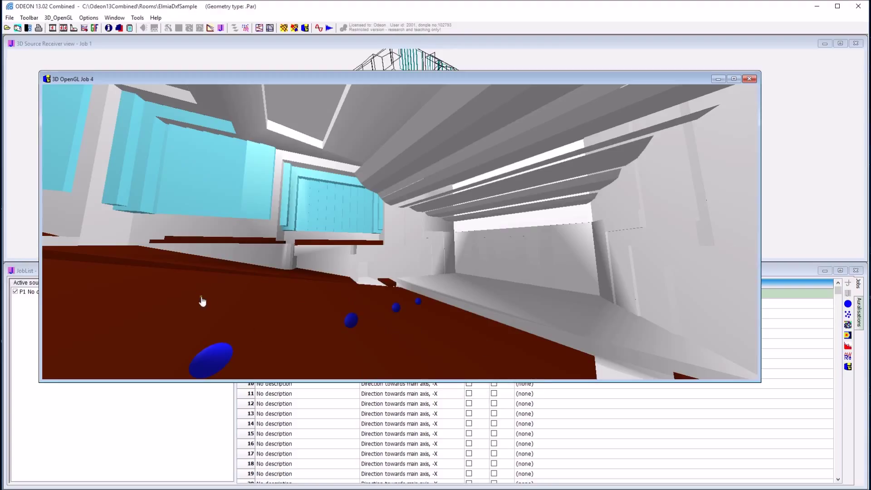
drag(311, 305, 302, 333)
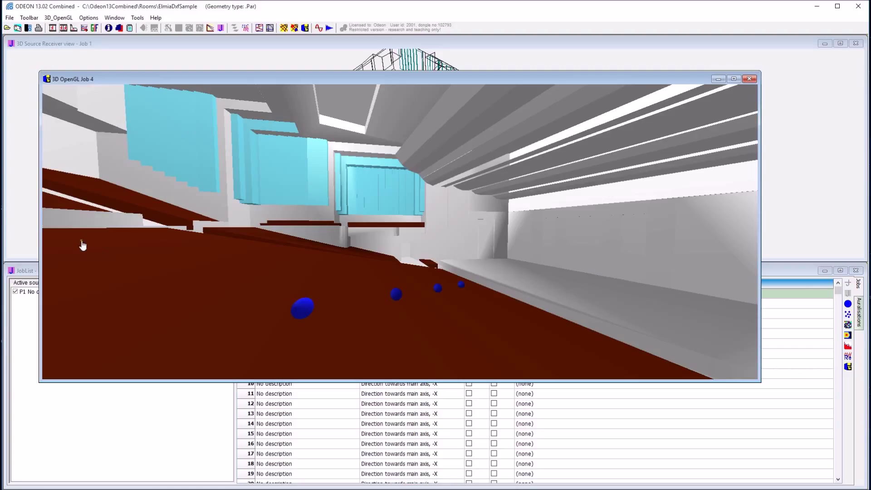
- Look around the hall towards the stage, ceiling reflectors and side walls, and close the 3D OpenGL view
drag(501, 265, 539, 272)
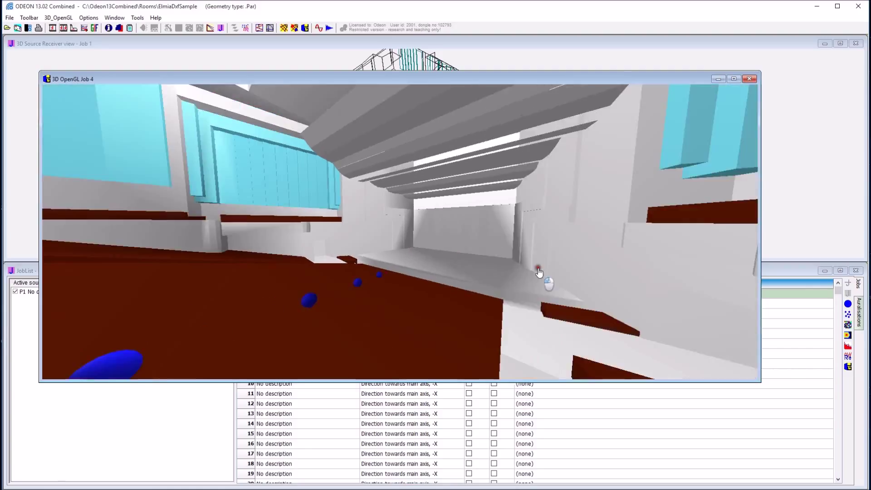
right_drag(502, 290, 487, 287)
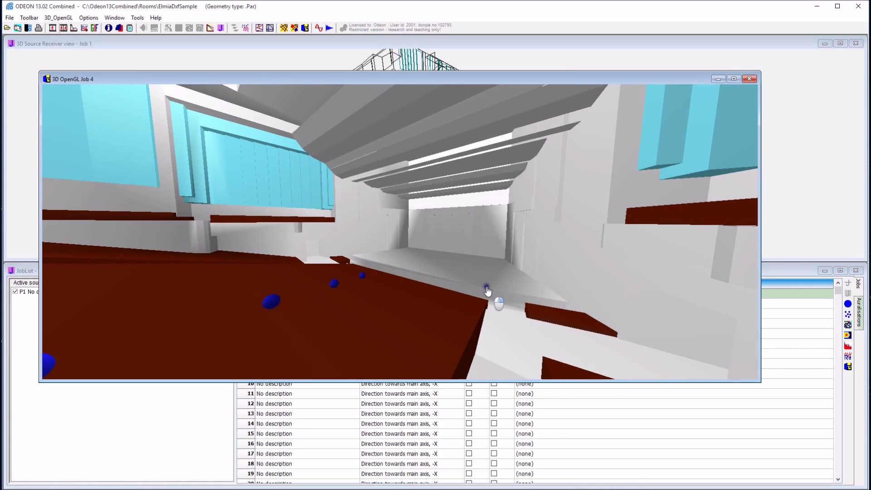
drag(516, 336, 839, 315)
drag(444, 261, 505, 259)
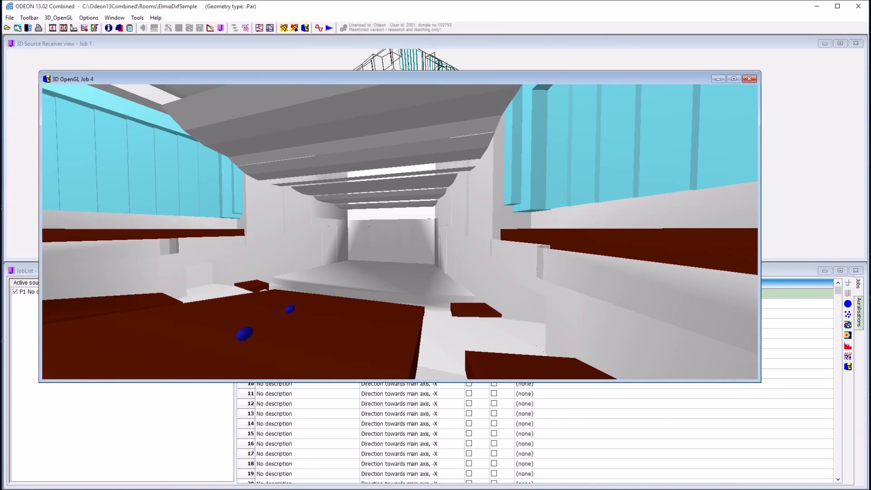
drag(301, 184, 326, 241)
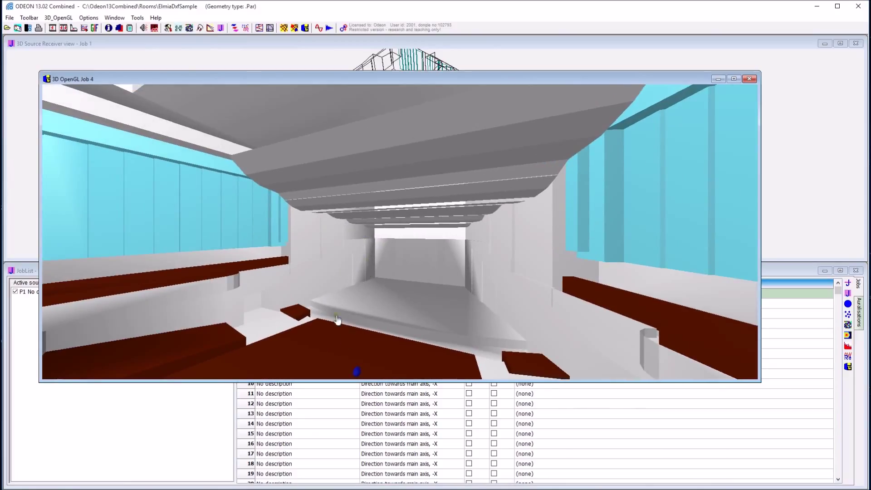
drag(369, 298, 352, 271)
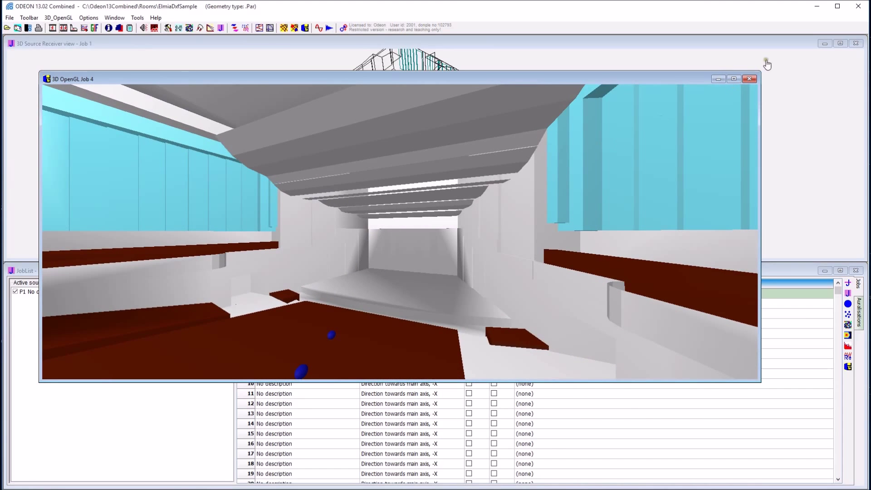
click(749, 82)
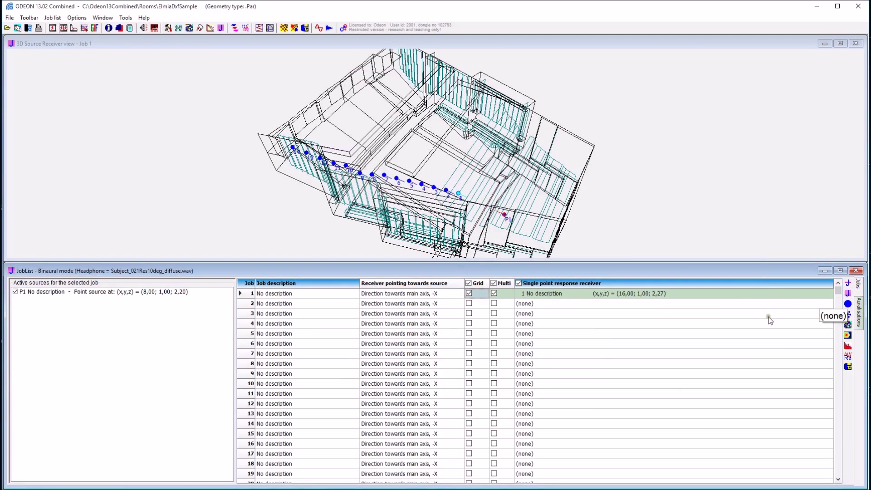
- Display the 3D grid results for job 1 and inspect the EDT map at 1000 Hz from another angle
click(847, 325)
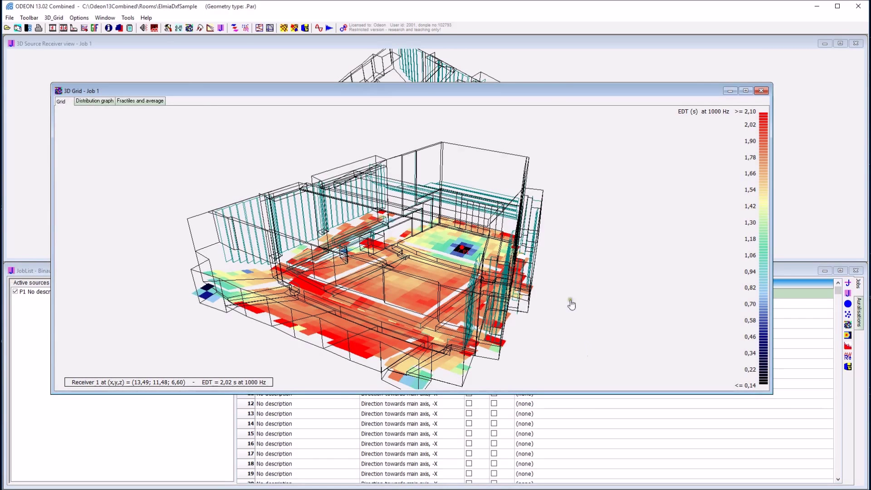
drag(556, 291, 539, 287)
right_drag(538, 283, 536, 282)
drag(536, 281, 539, 247)
scroll(515, 274, up, 4)
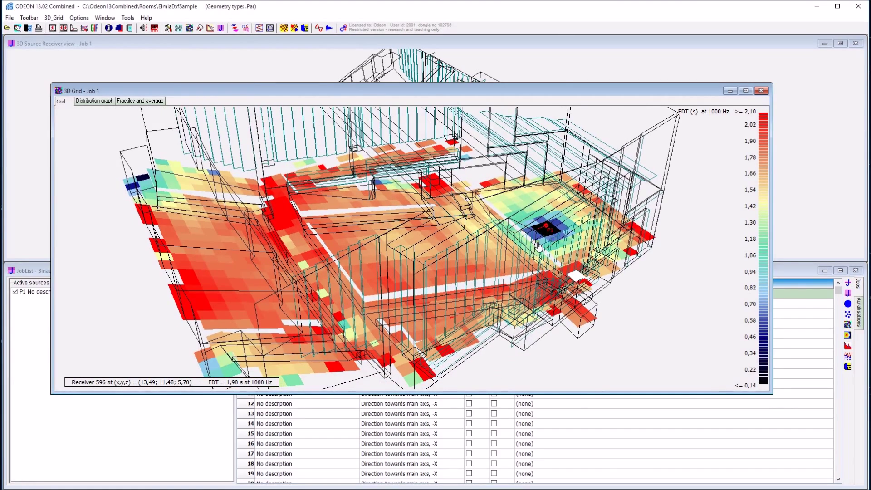
- Step through the grid parameter maps at 1000 Hz from T(20) to SPL
key(Down)
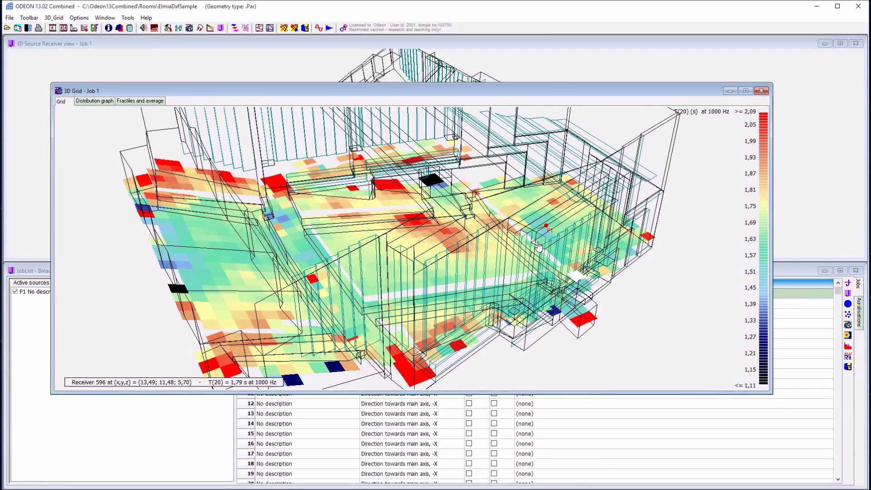
key(Down)
key(Down)
key(Down)
key(Down)
key(Down)
key(Down)
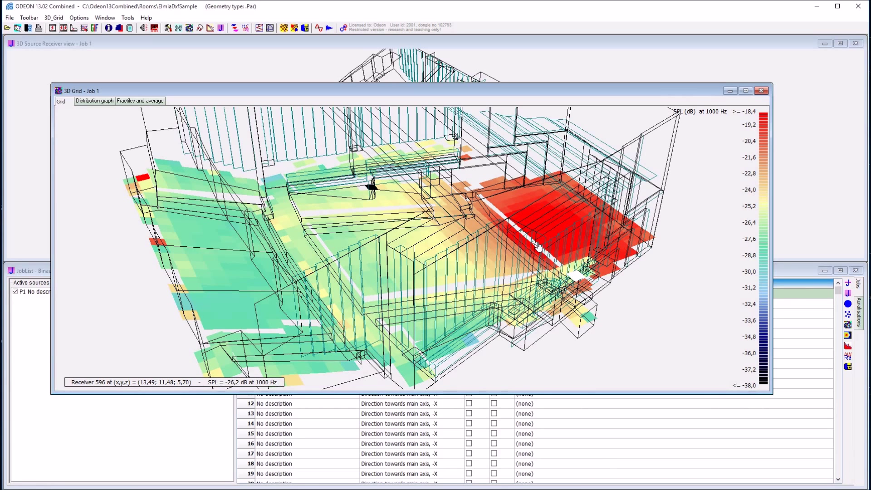
- Compare the SPL grid map across the frequency bands, including 63 Hz, and stop at 500 Hz
key(Right)
key(Right)
key(Right)
key(Right)
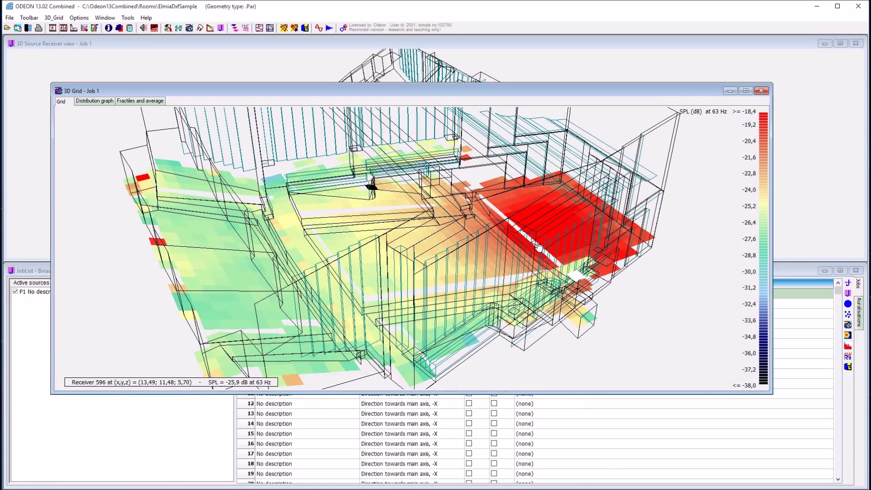
key(Right)
key(Right)
key(Right)
- Step through the 500 Hz grid maps from SPL(Direct) to U(50) and inspect individual receivers on the U(50) map from another side
key(Down)
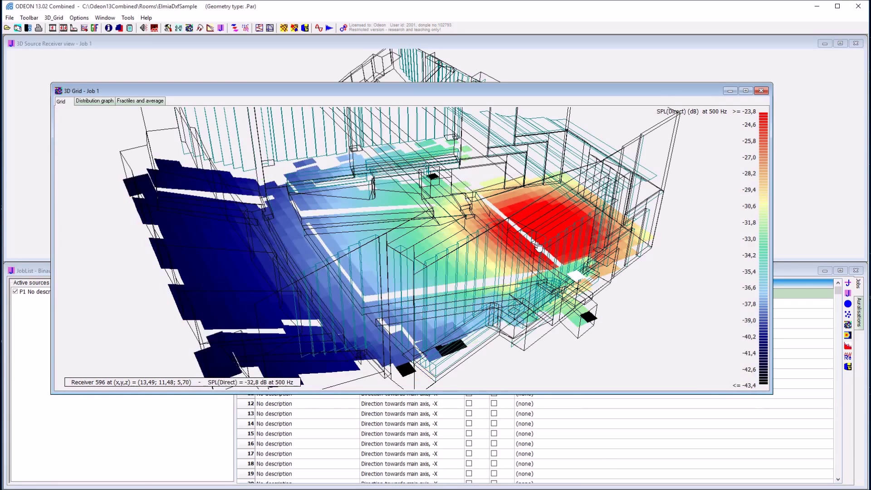
key(Down)
key(Down)
key(Down)
key(Down)
key(Down)
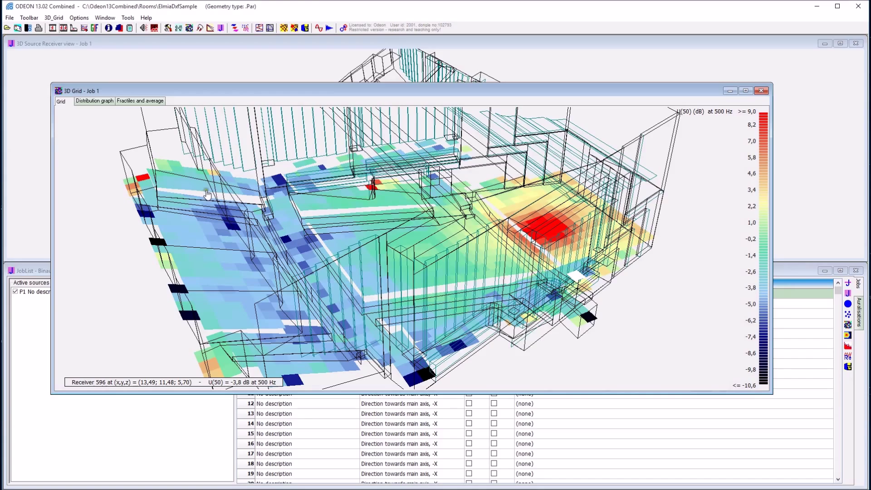
drag(467, 291, 481, 326)
click(475, 326)
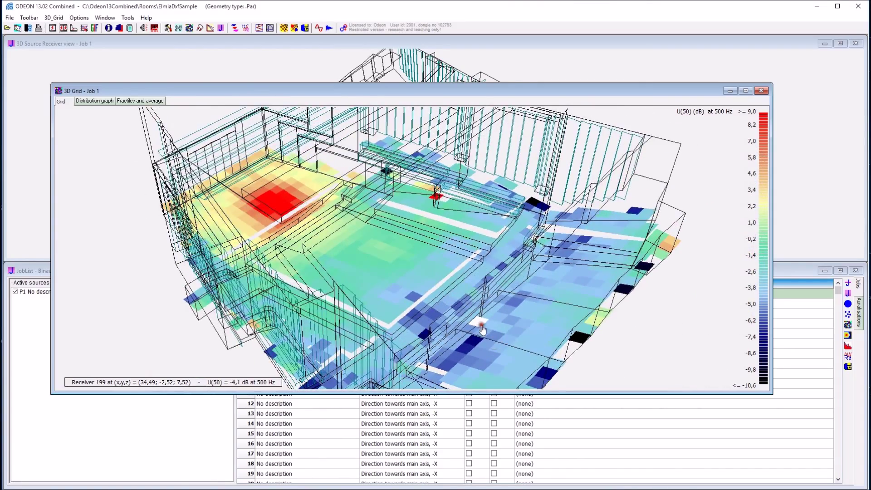
drag(492, 294, 510, 281)
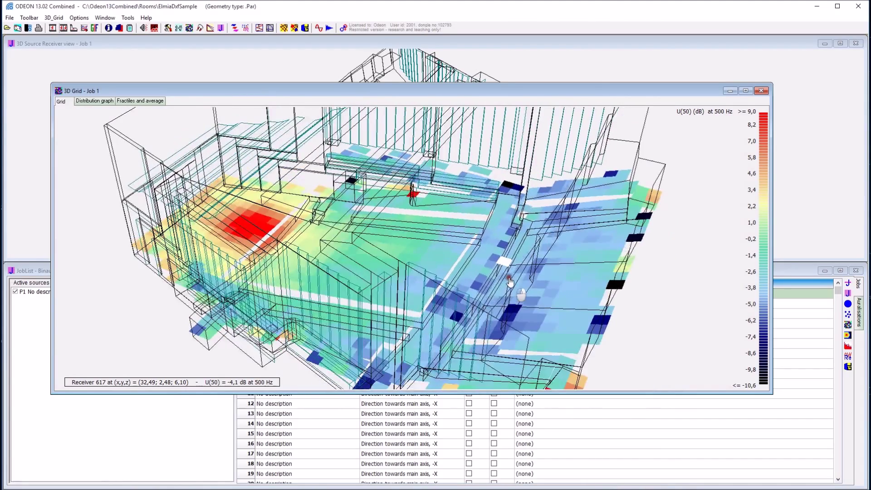
- View the grid's cumulative distribution graph and its fractiles and average curves, and close the grid results
click(88, 103)
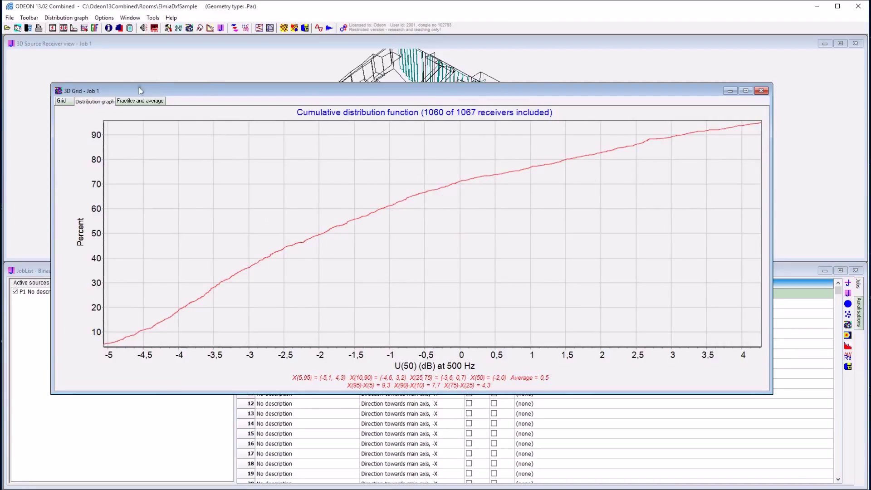
click(133, 101)
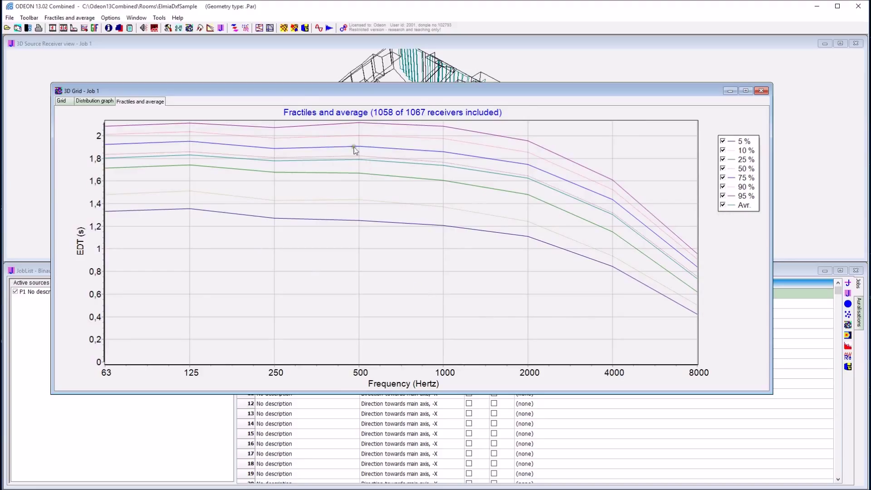
click(761, 91)
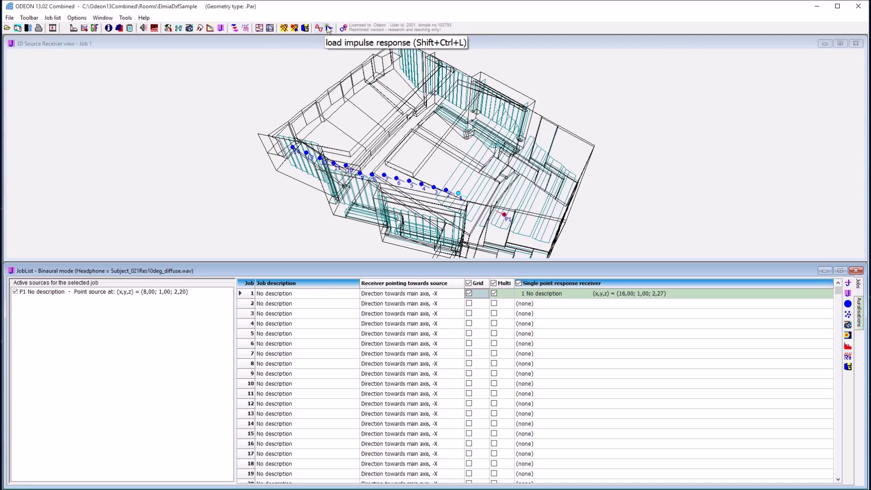
- Load the measured impulse response HALS1M1 1.wav from the Source Position 1 folder in DTU Sportshal
click(330, 28)
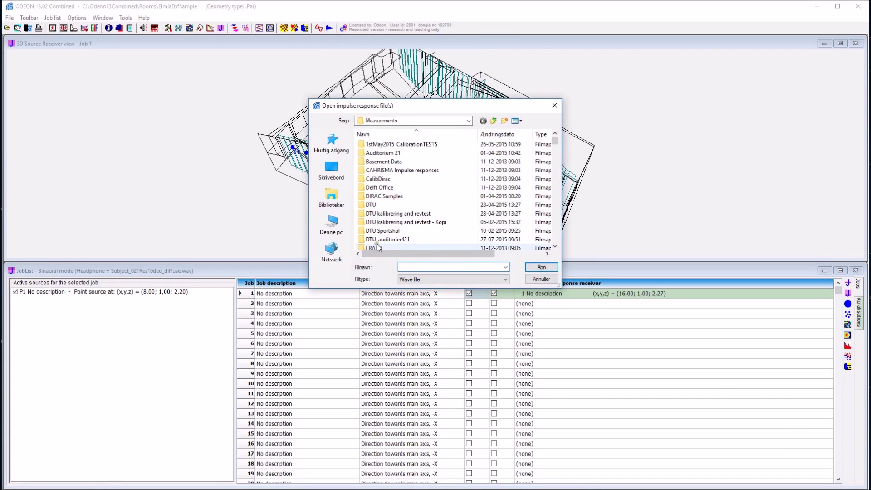
scroll(375, 224, down, 2)
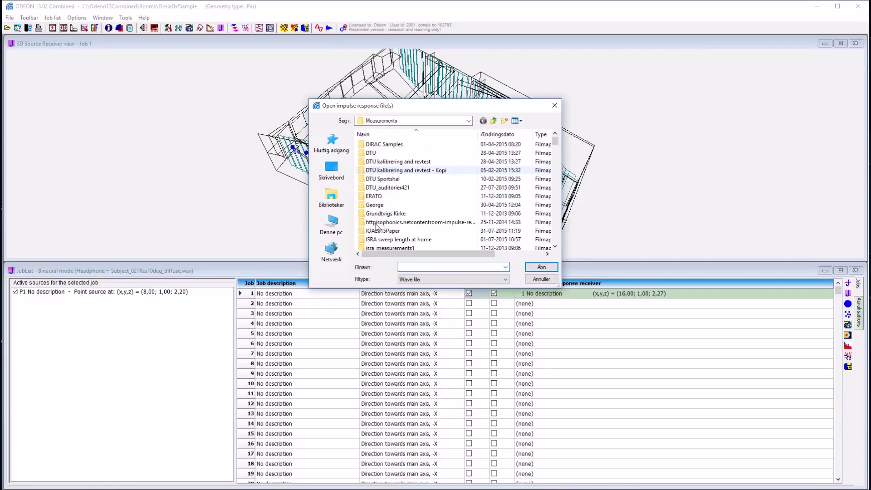
double_click(398, 178)
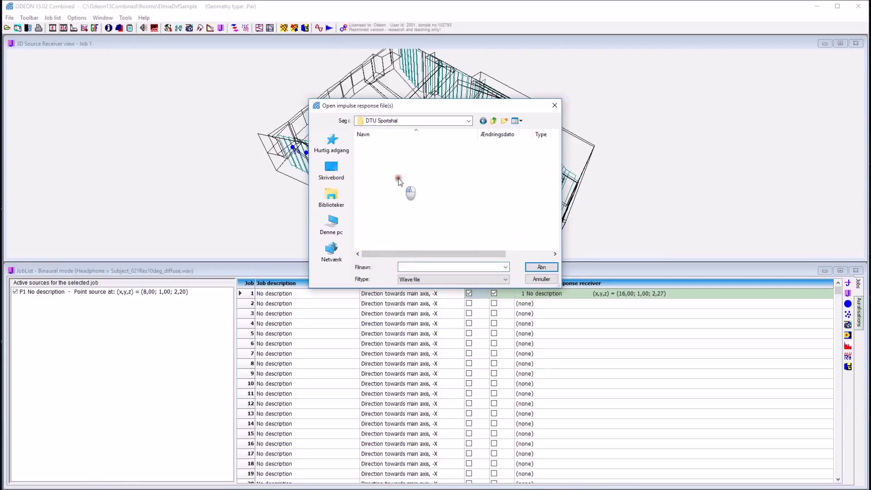
double_click(377, 163)
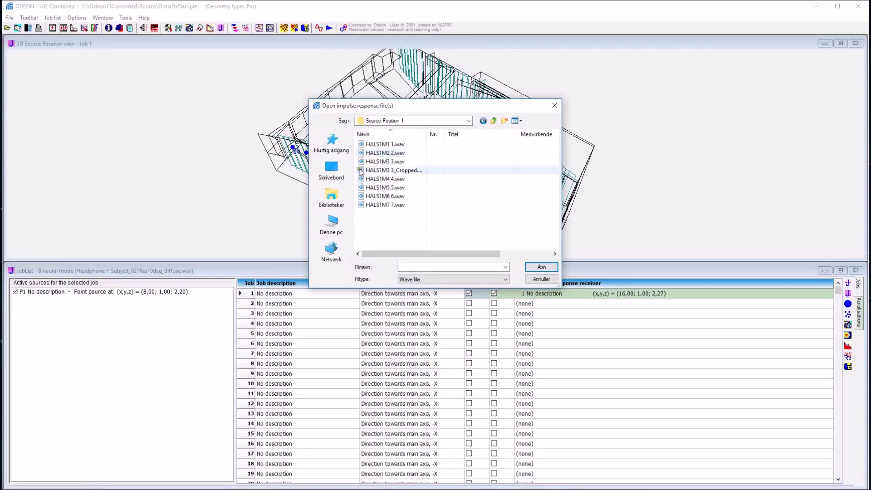
double_click(381, 144)
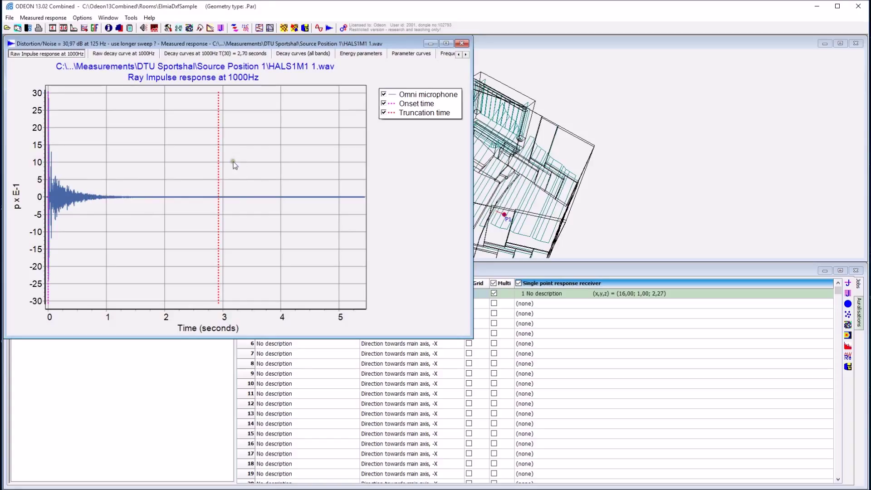
- Step through the frequency bands of the raw impulse response, including broad band, and return to 1000 Hz
key(Down)
key(Down)
key(Down)
key(Down)
key(Down)
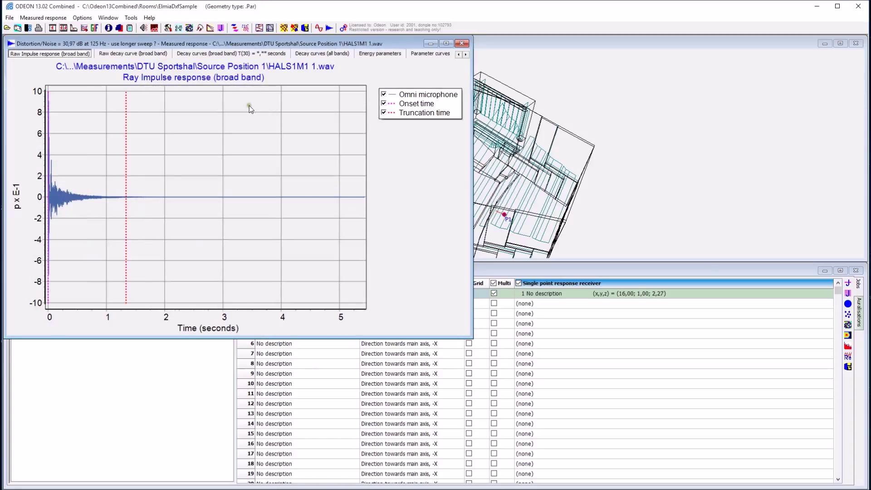
key(Down)
key(Down)
key(Down)
key(Down)
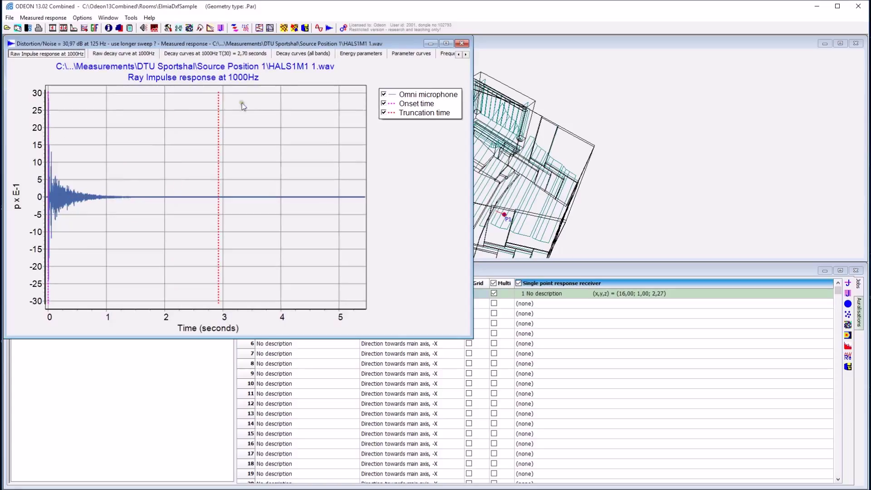
- Examine the raw decay curve around its truncation time, the decay curves at 1000 Hz, and the decay curves for all bands
click(107, 56)
click(229, 281)
right_drag(230, 280, 294, 178)
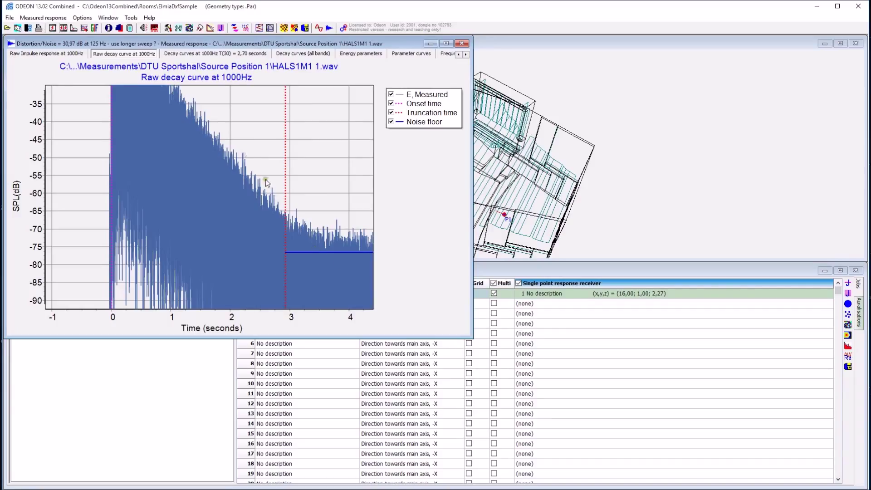
click(231, 58)
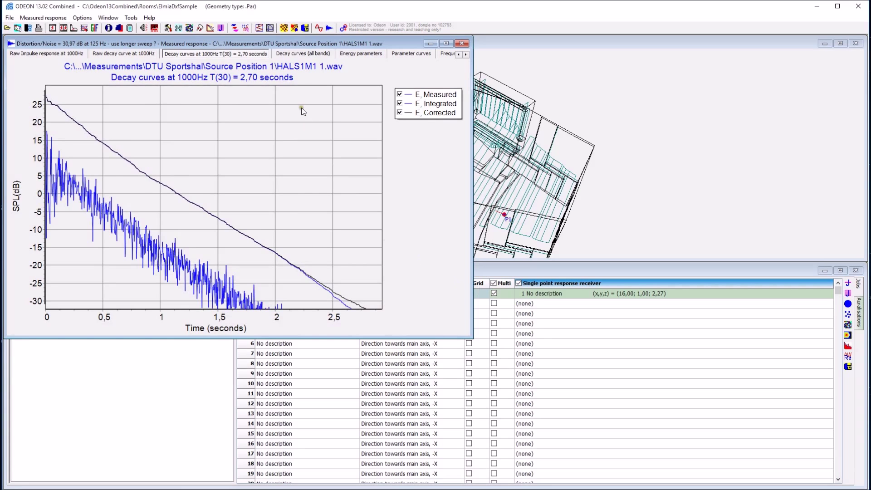
click(311, 54)
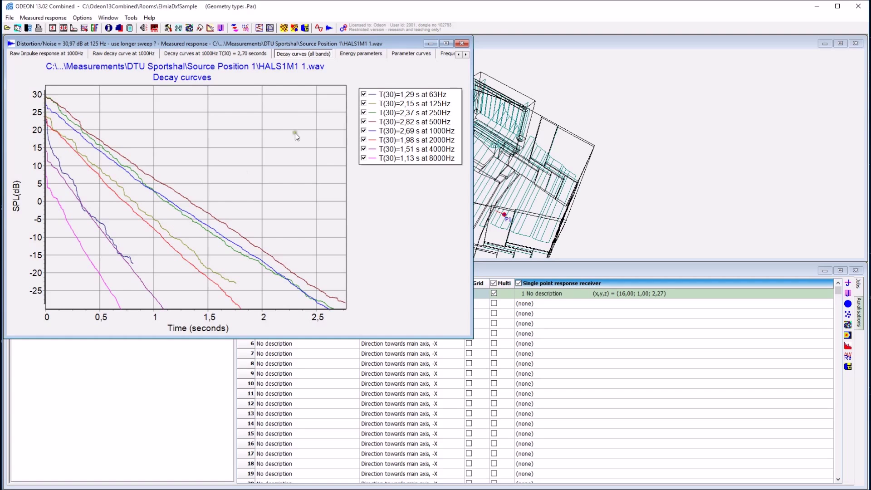
- Review the measured response's energy parameters, parameter curves and frequency response
click(362, 54)
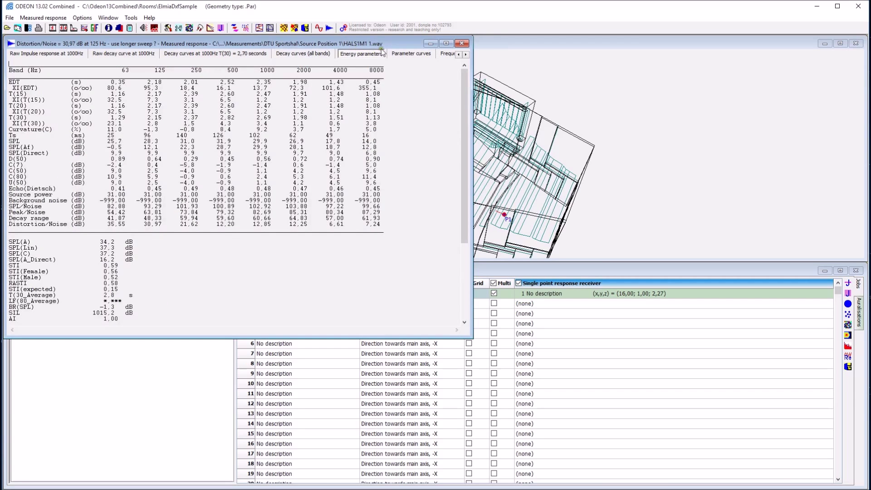
click(411, 55)
click(444, 53)
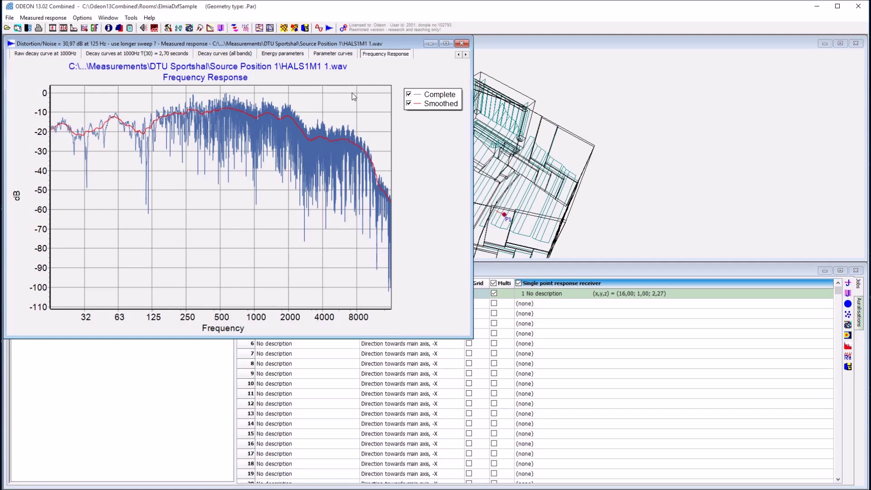
- Review the commands available for the raw decay curve, check the energy parameters again, and close the measured response
click(36, 19)
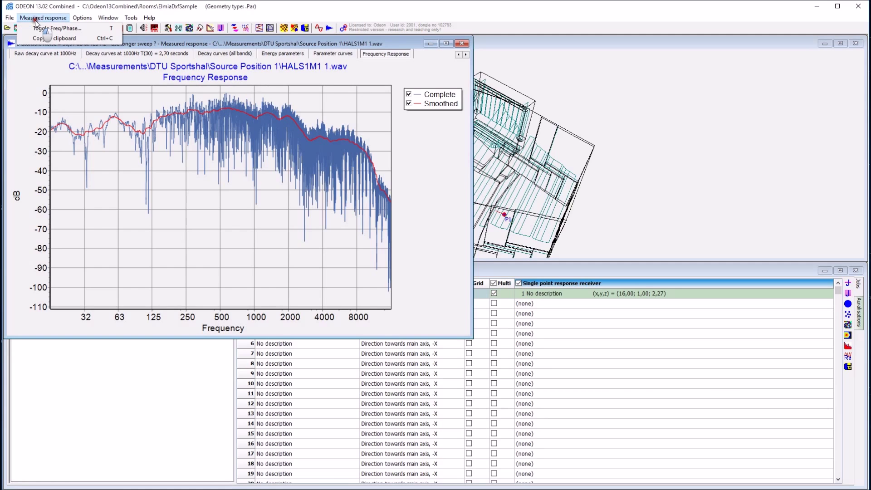
click(64, 53)
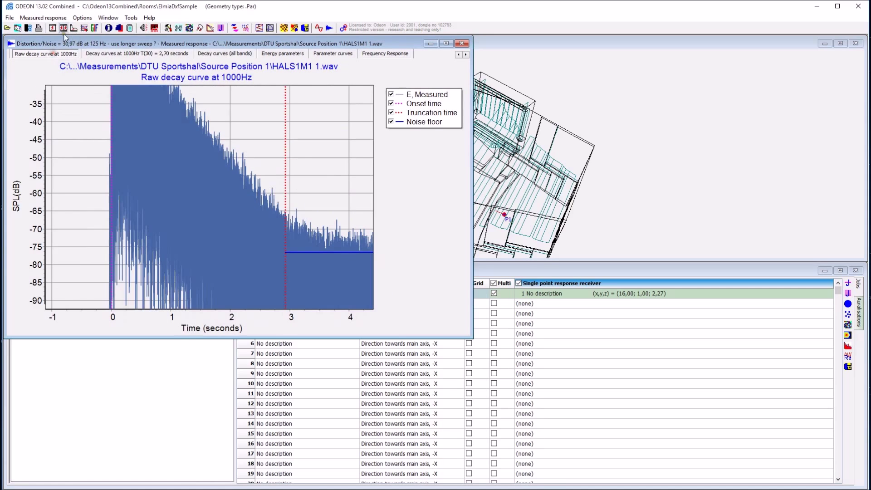
click(45, 18)
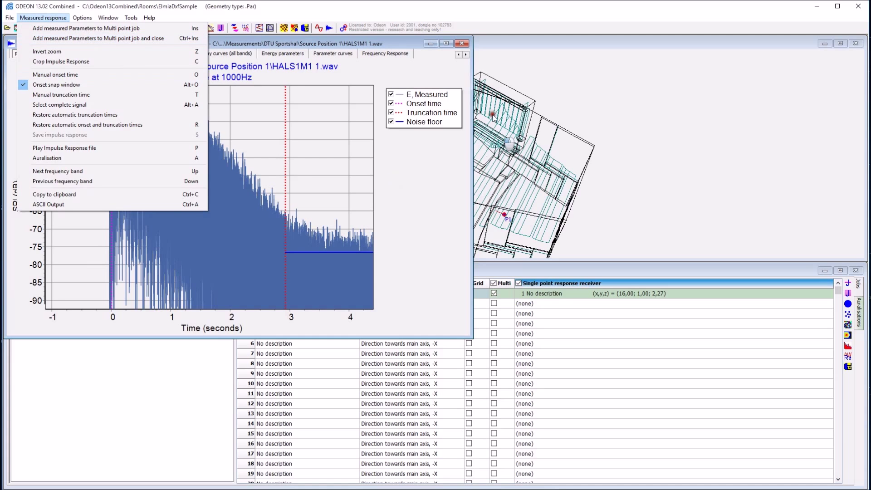
click(84, 38)
click(282, 53)
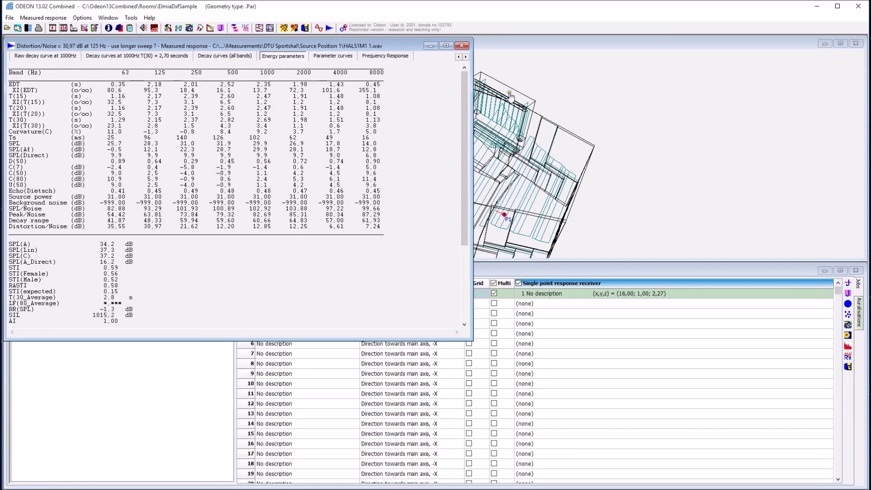
click(462, 45)
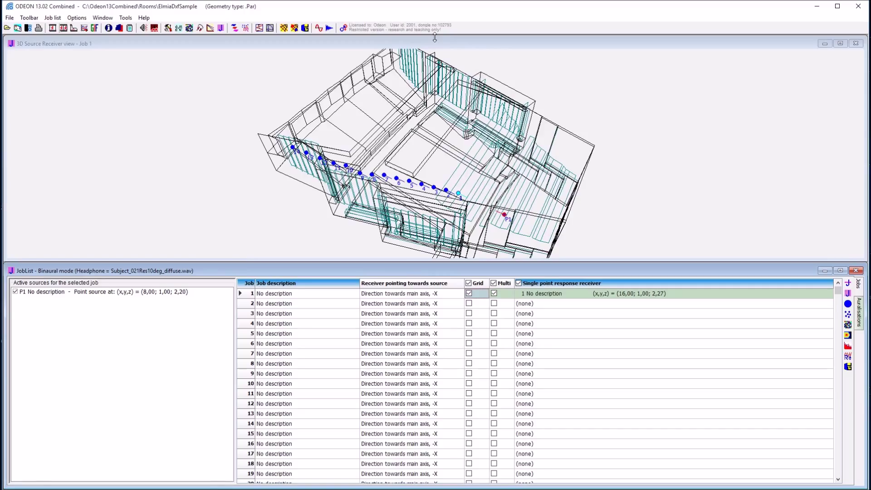